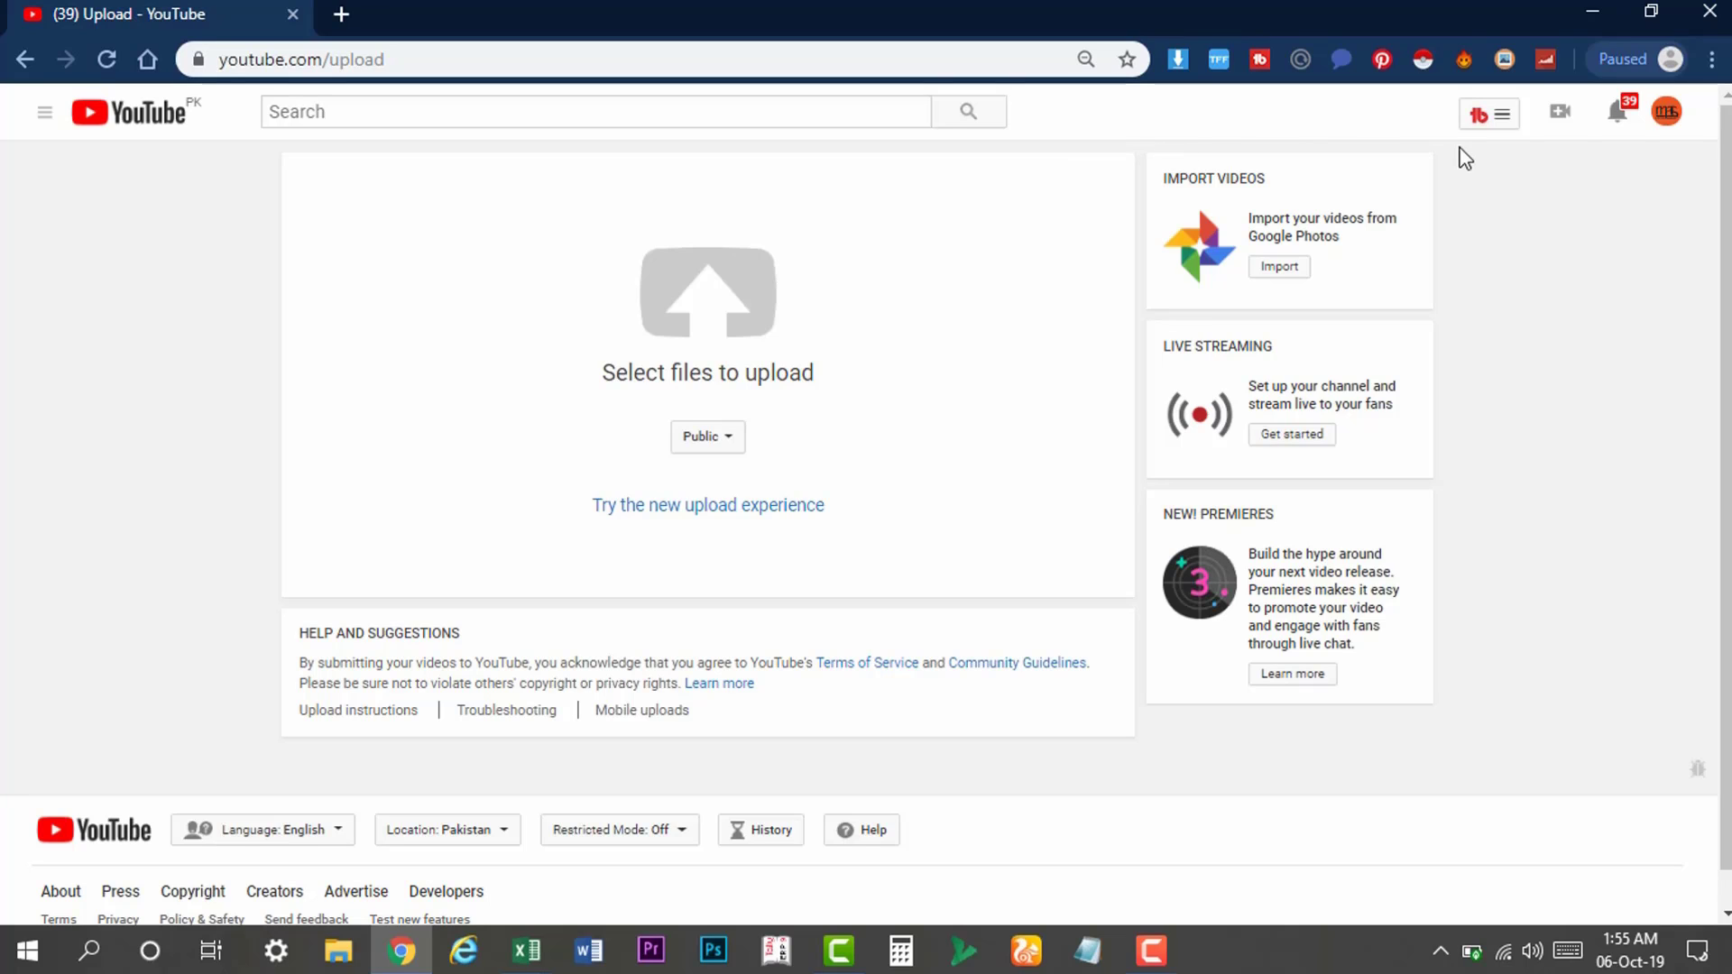
Step: Switch from the account menu to the YouTube Studio beta, then choose Creator Studio Classic
{"action": "left_click", "coordinate": [1659, 126]}
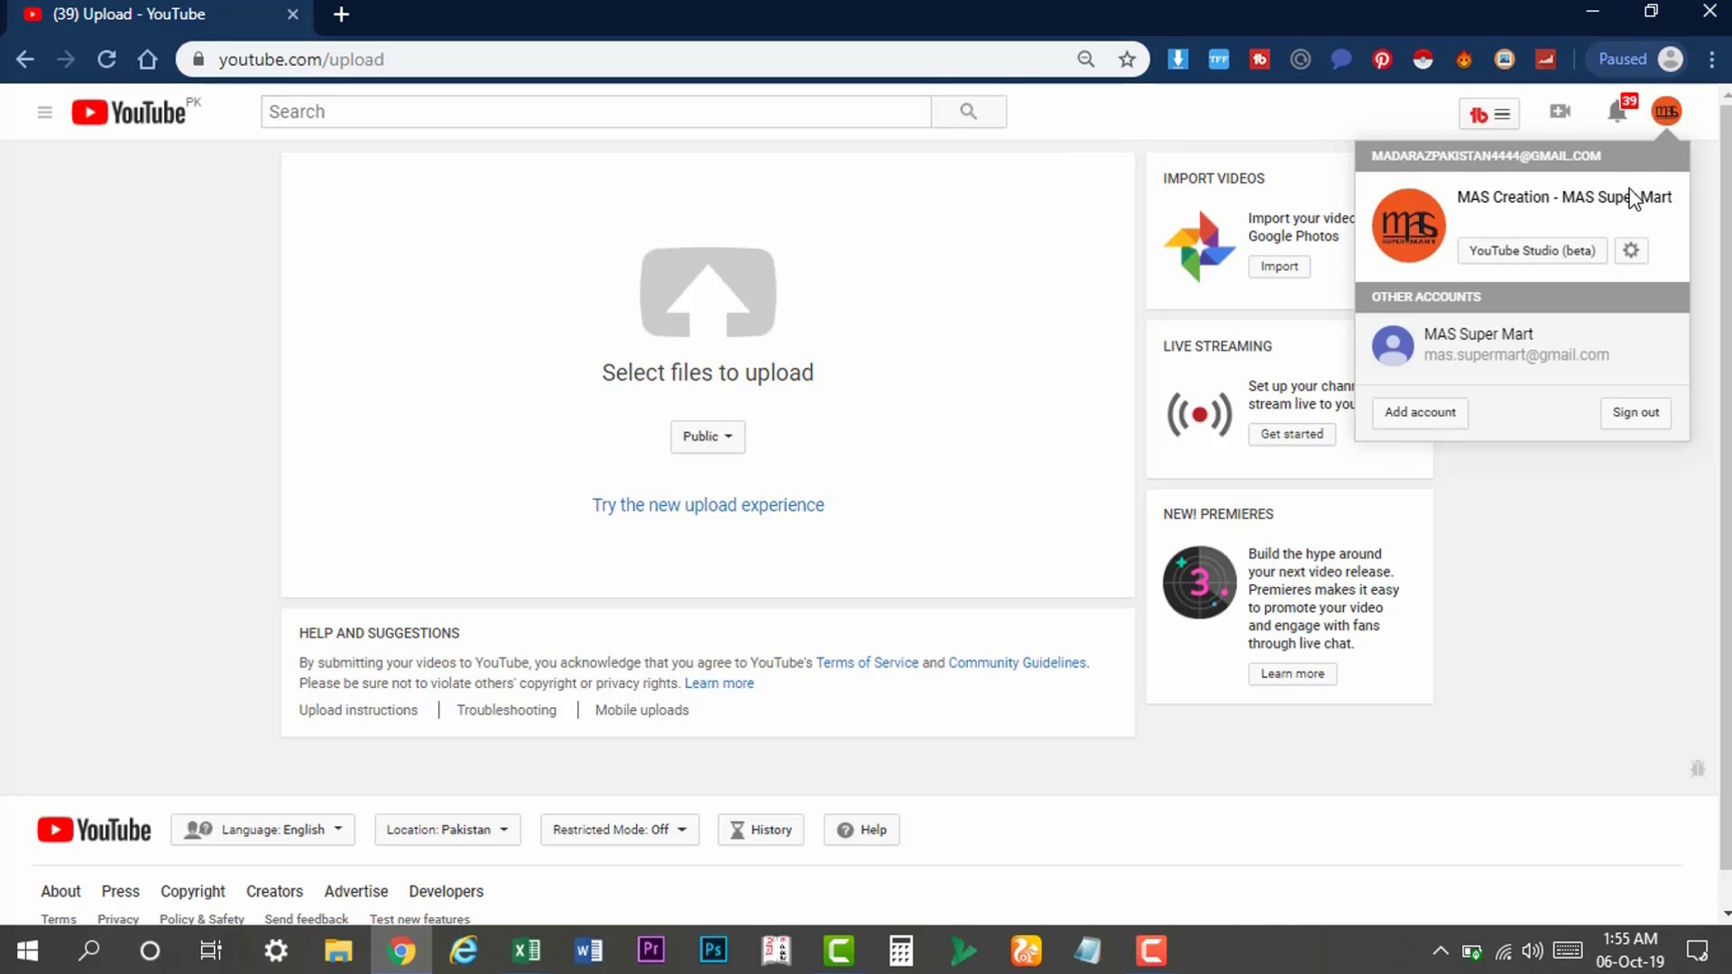
{"action": "left_click", "coordinate": [1554, 259]}
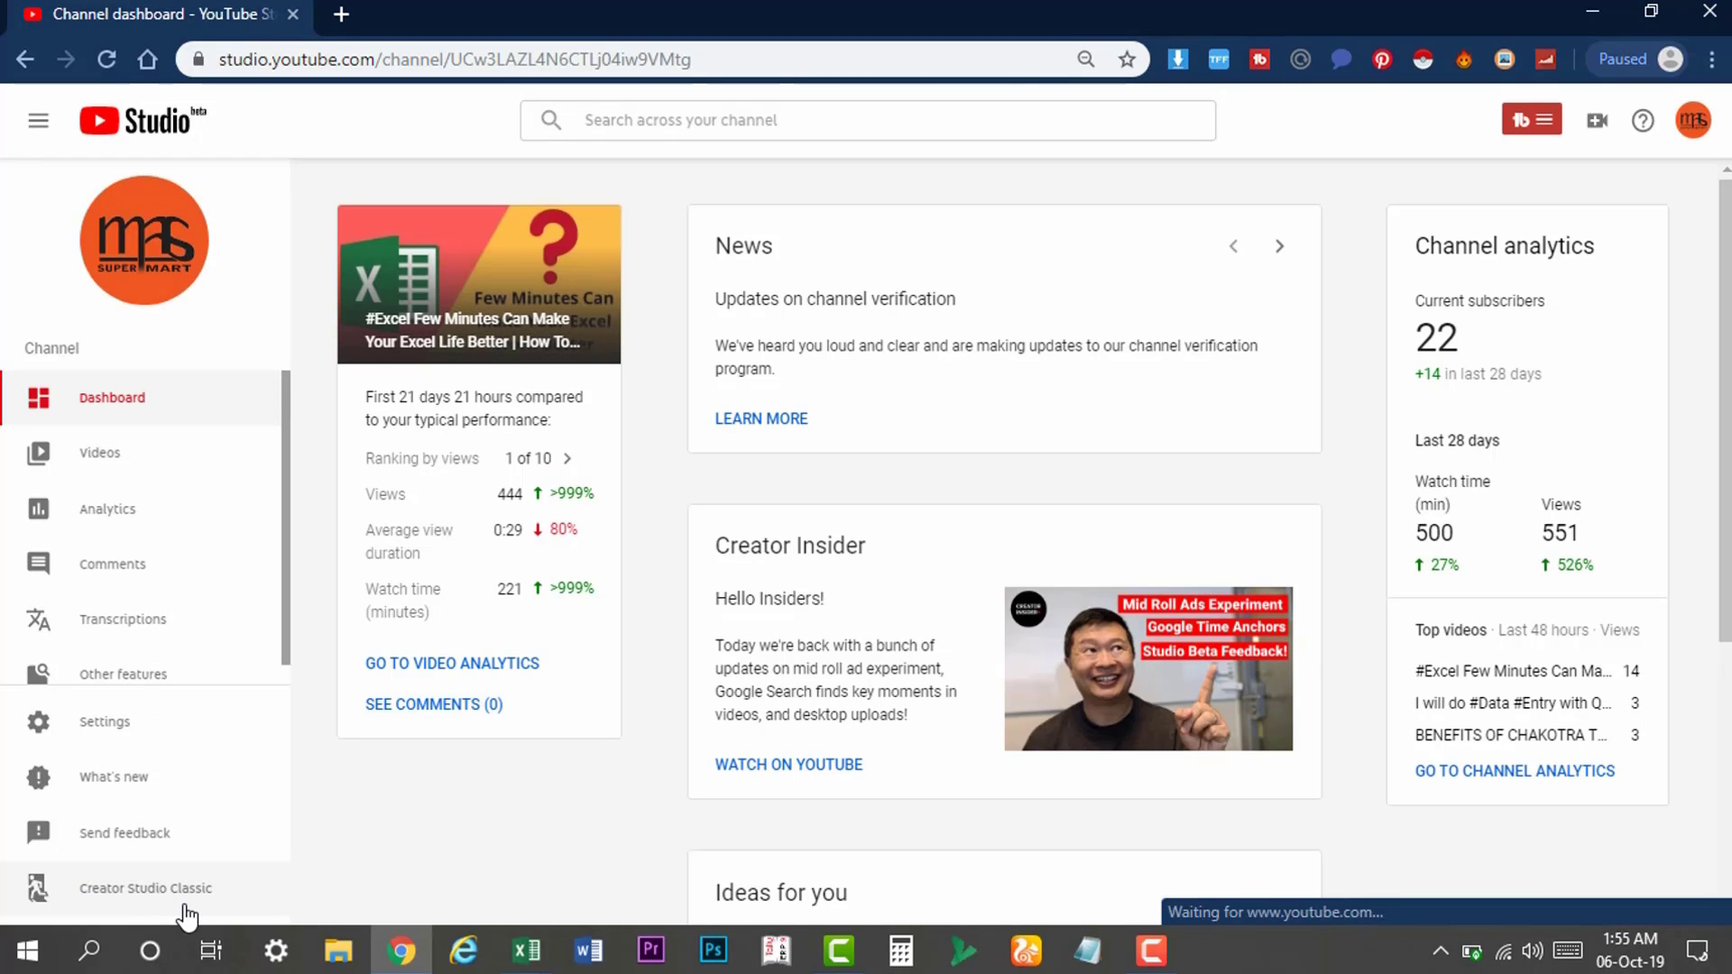
{"action": "left_click", "coordinate": [140, 889]}
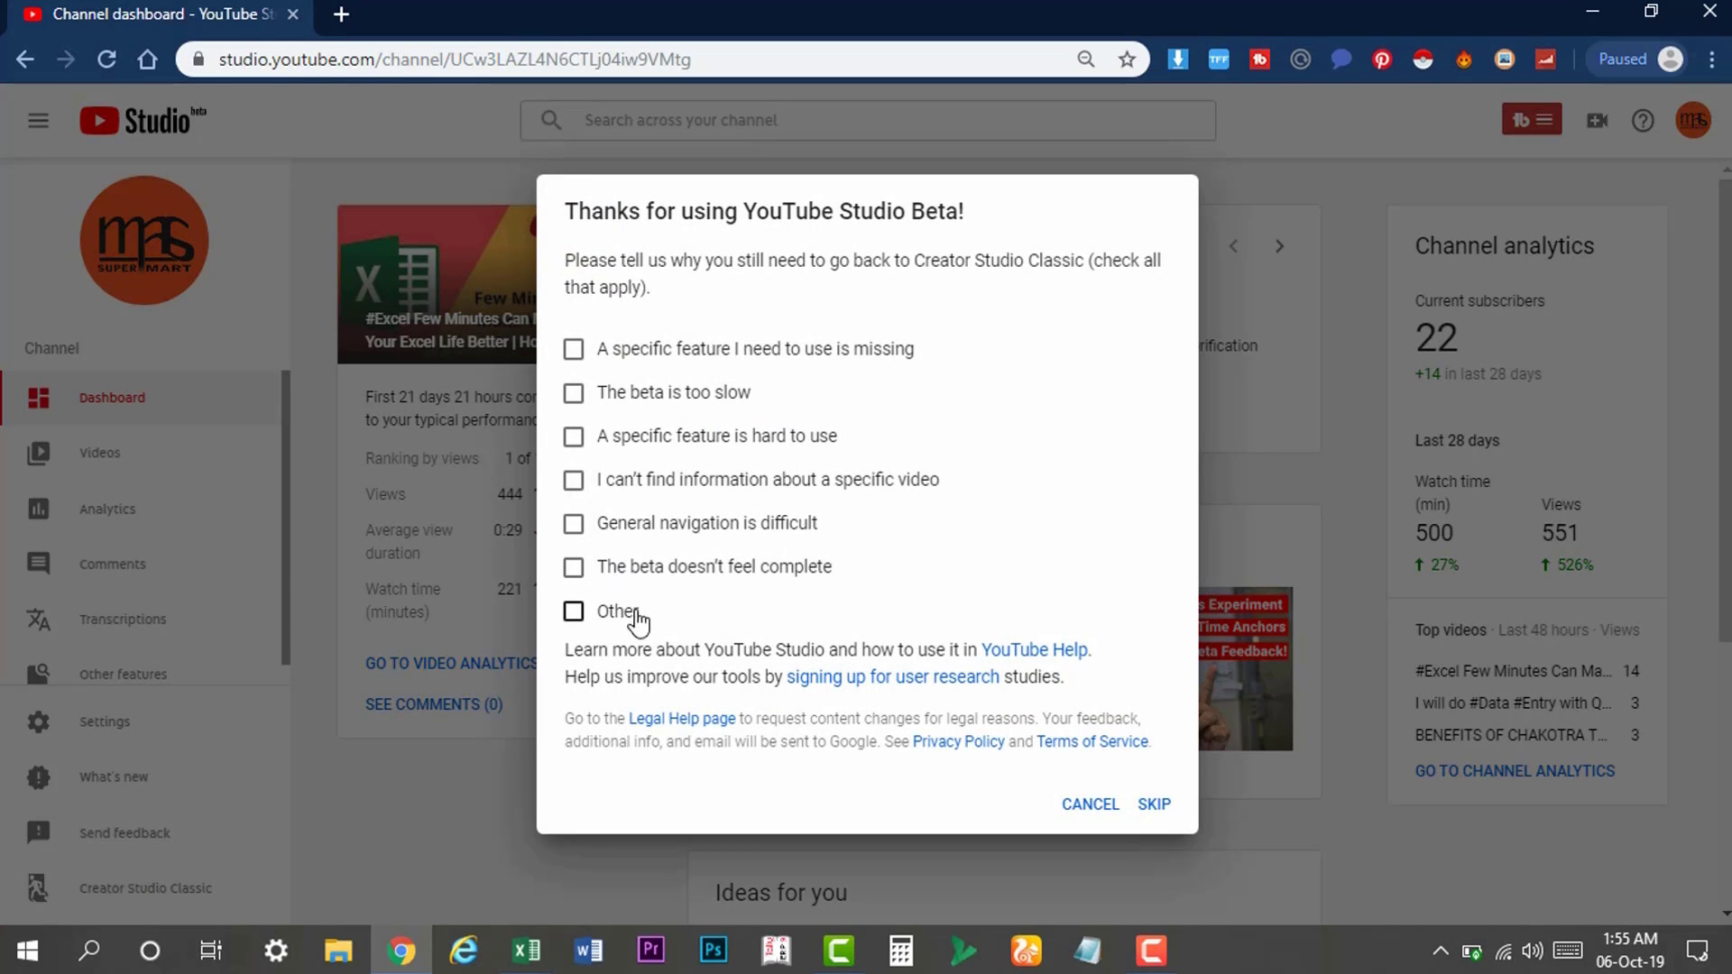
Step: Answer the survey with Other, skip to Creator Studio Classic, then return to Studio Beta
{"action": "left_click", "coordinate": [631, 612]}
{"action": "left_click", "coordinate": [1142, 864]}
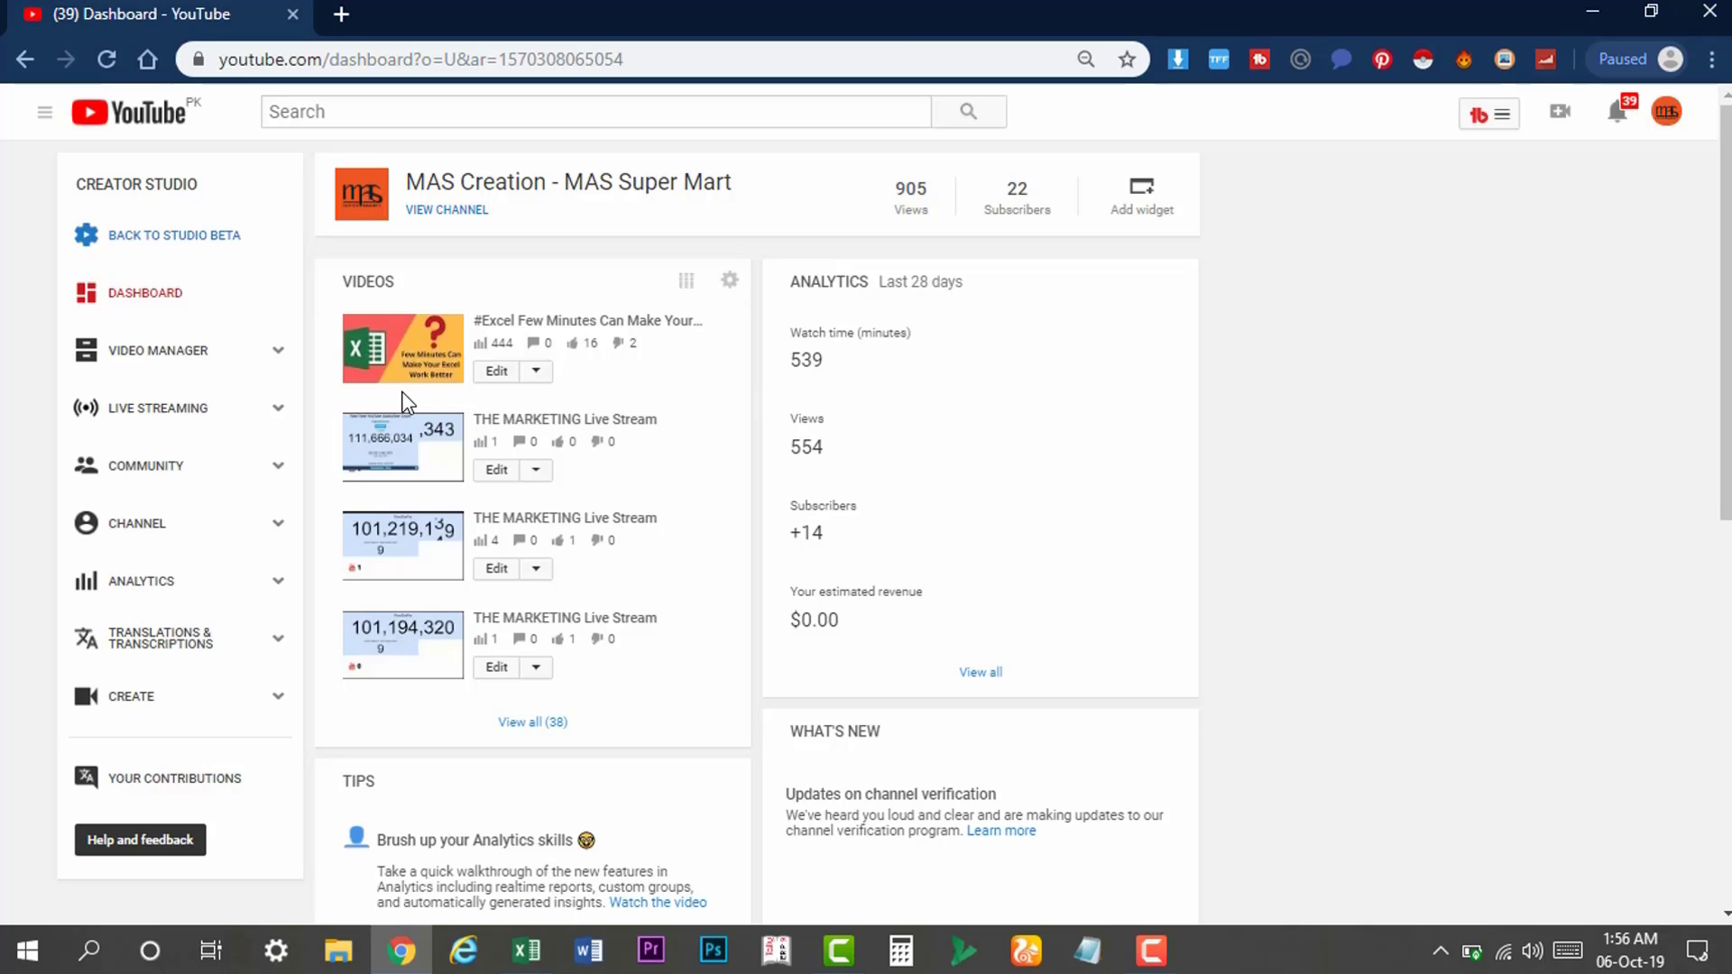
{"action": "left_click", "coordinate": [159, 238]}
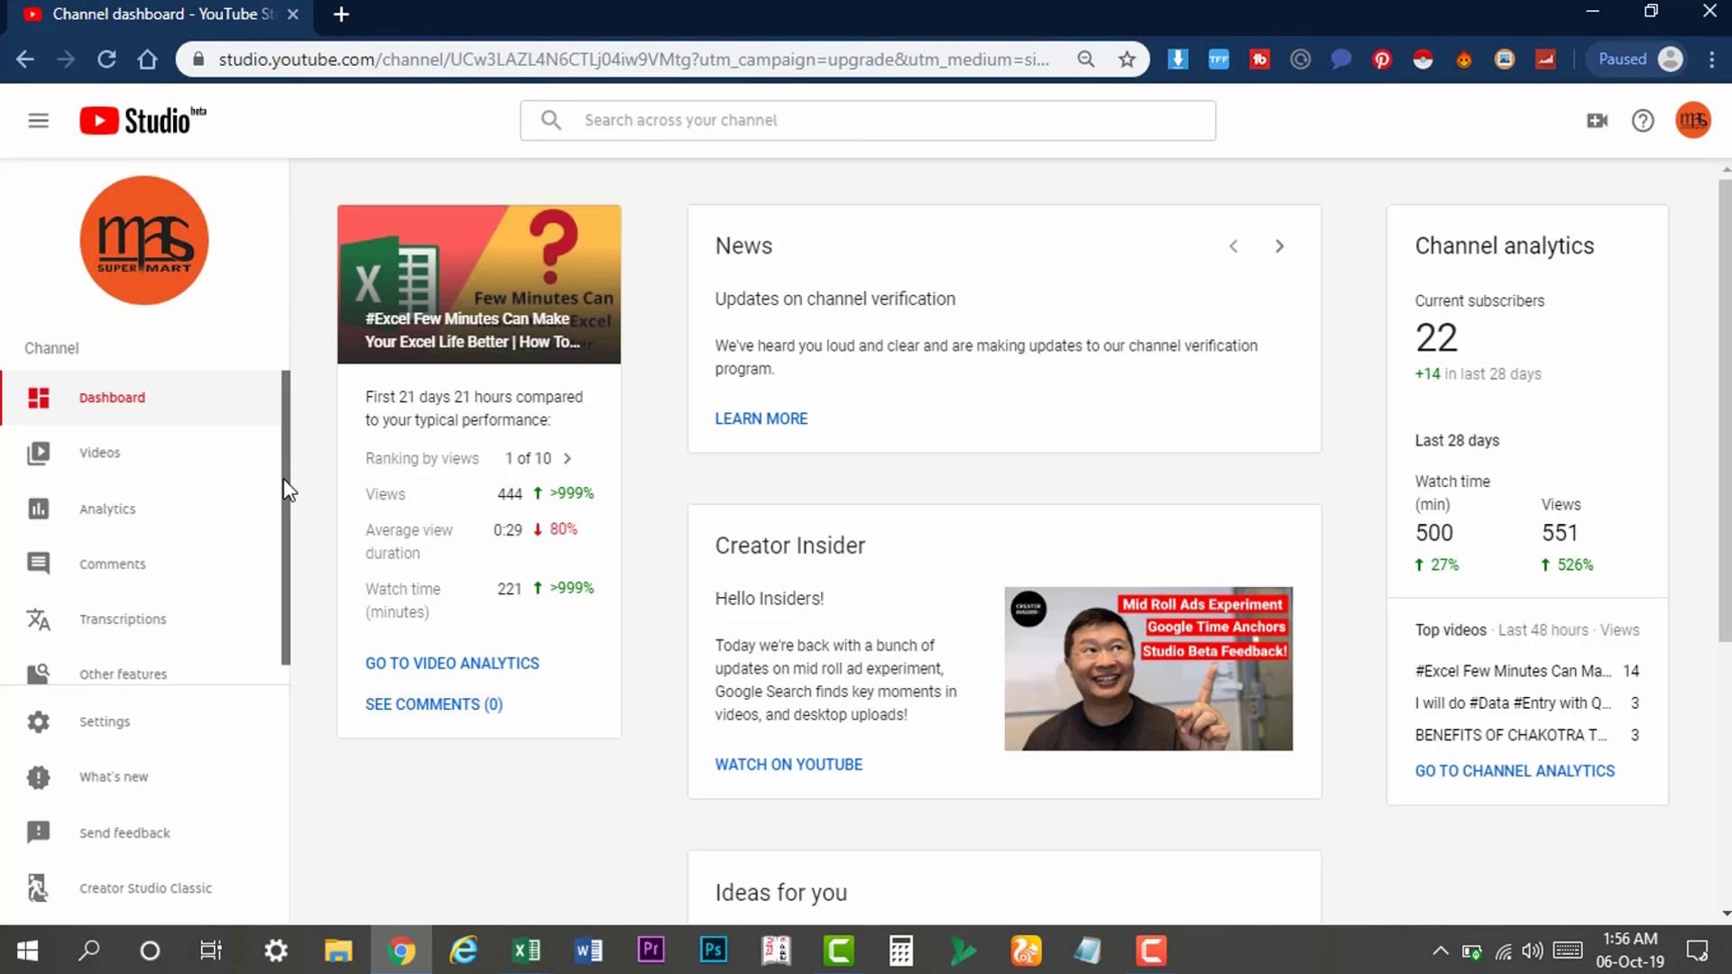
Step: Open the Monetization page from Other features in the Studio sidebar
{"action": "scroll", "coordinate": [226, 492], "scroll_direction": "down", "scroll_amount": 1}
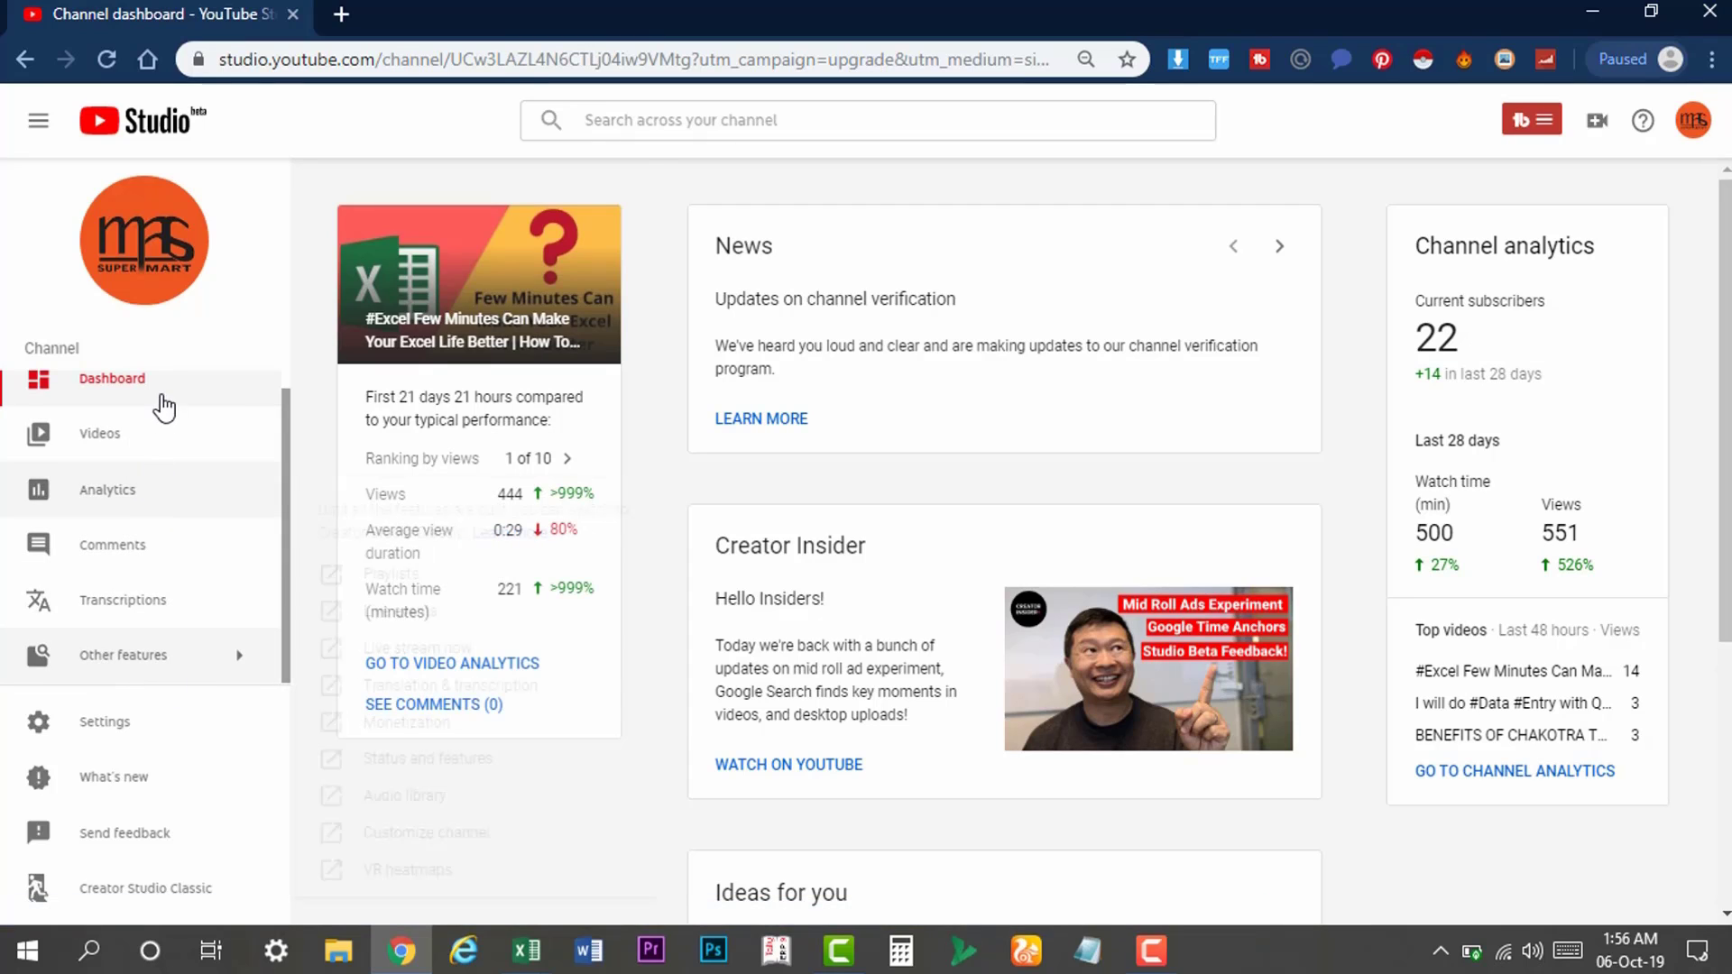
{"action": "mouse_move", "coordinate": [236, 658]}
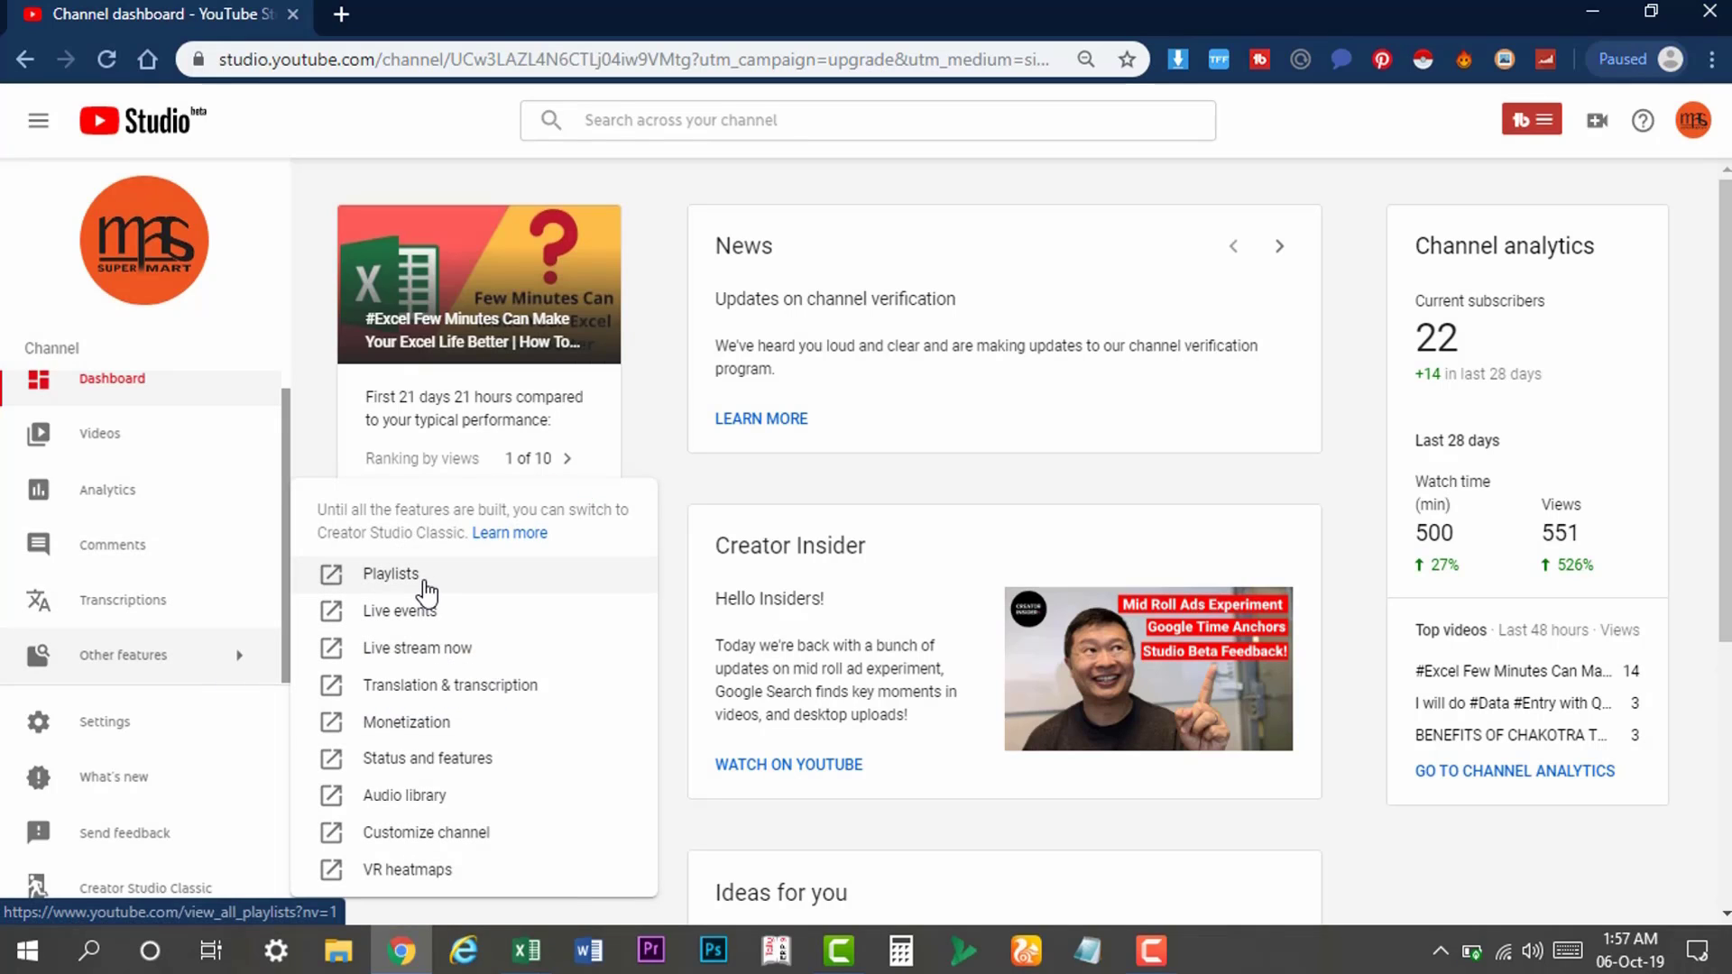
{"action": "left_click", "coordinate": [408, 723]}
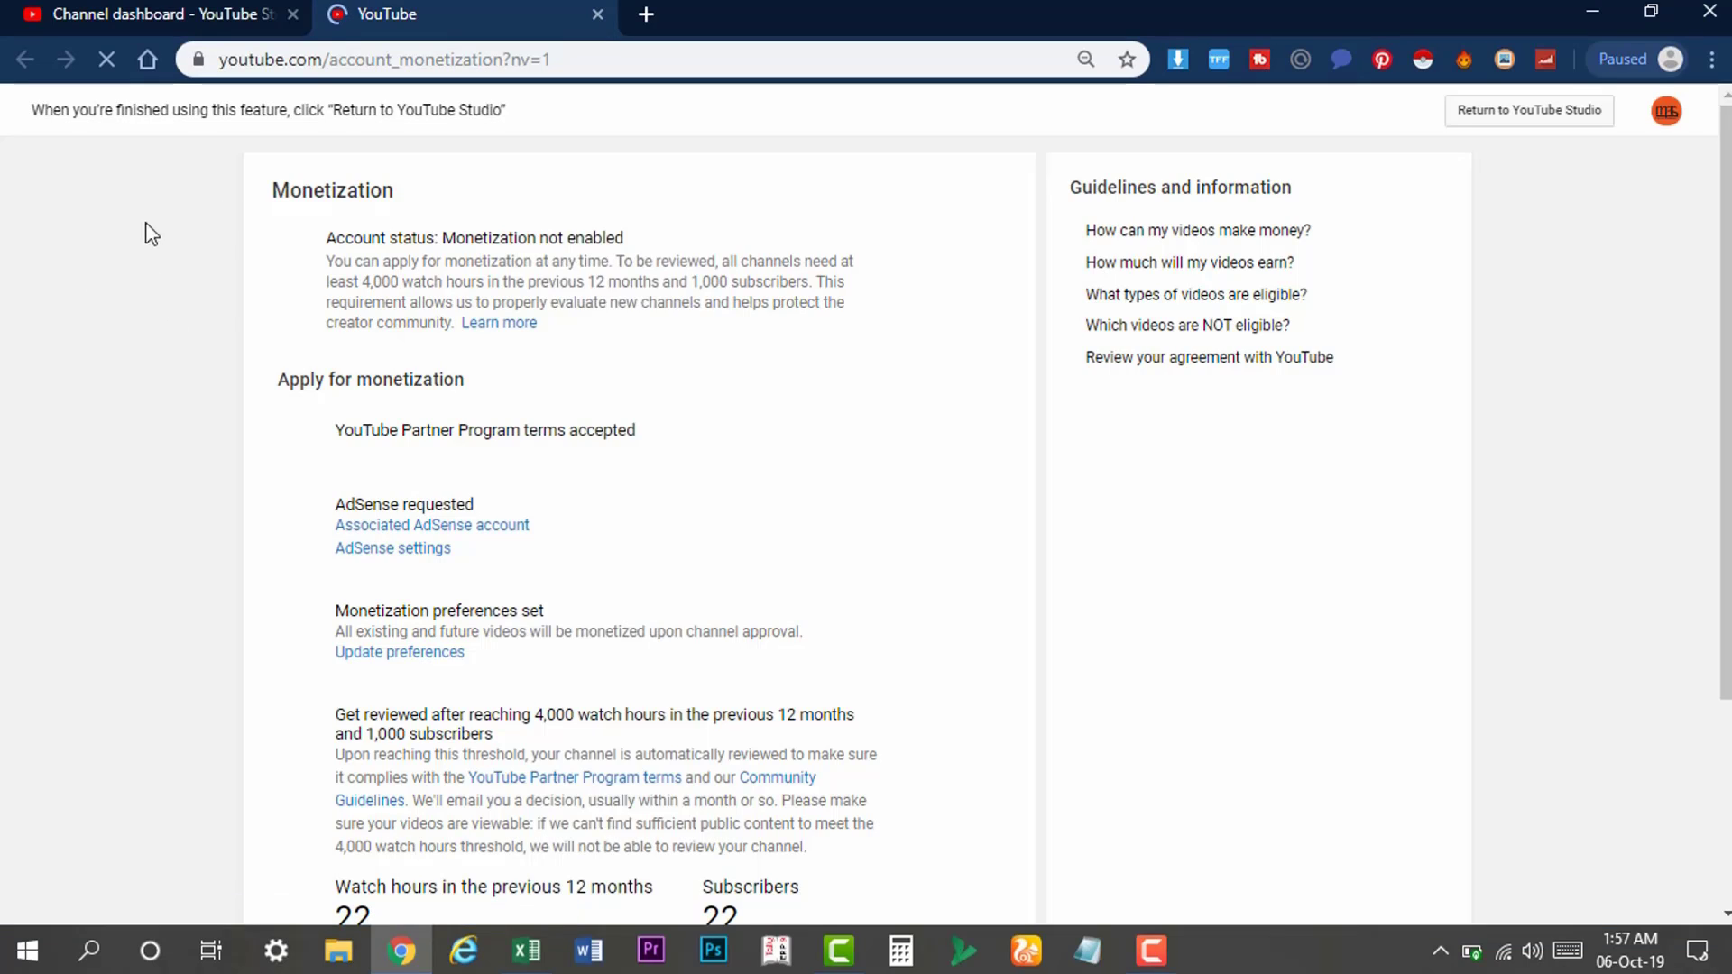
Step: Highlight the 4,000 watch-hours requirement and 22 subscriber count, then close the Monetization tab
{"action": "scroll", "coordinate": [178, 566], "scroll_direction": "down", "scroll_amount": 3}
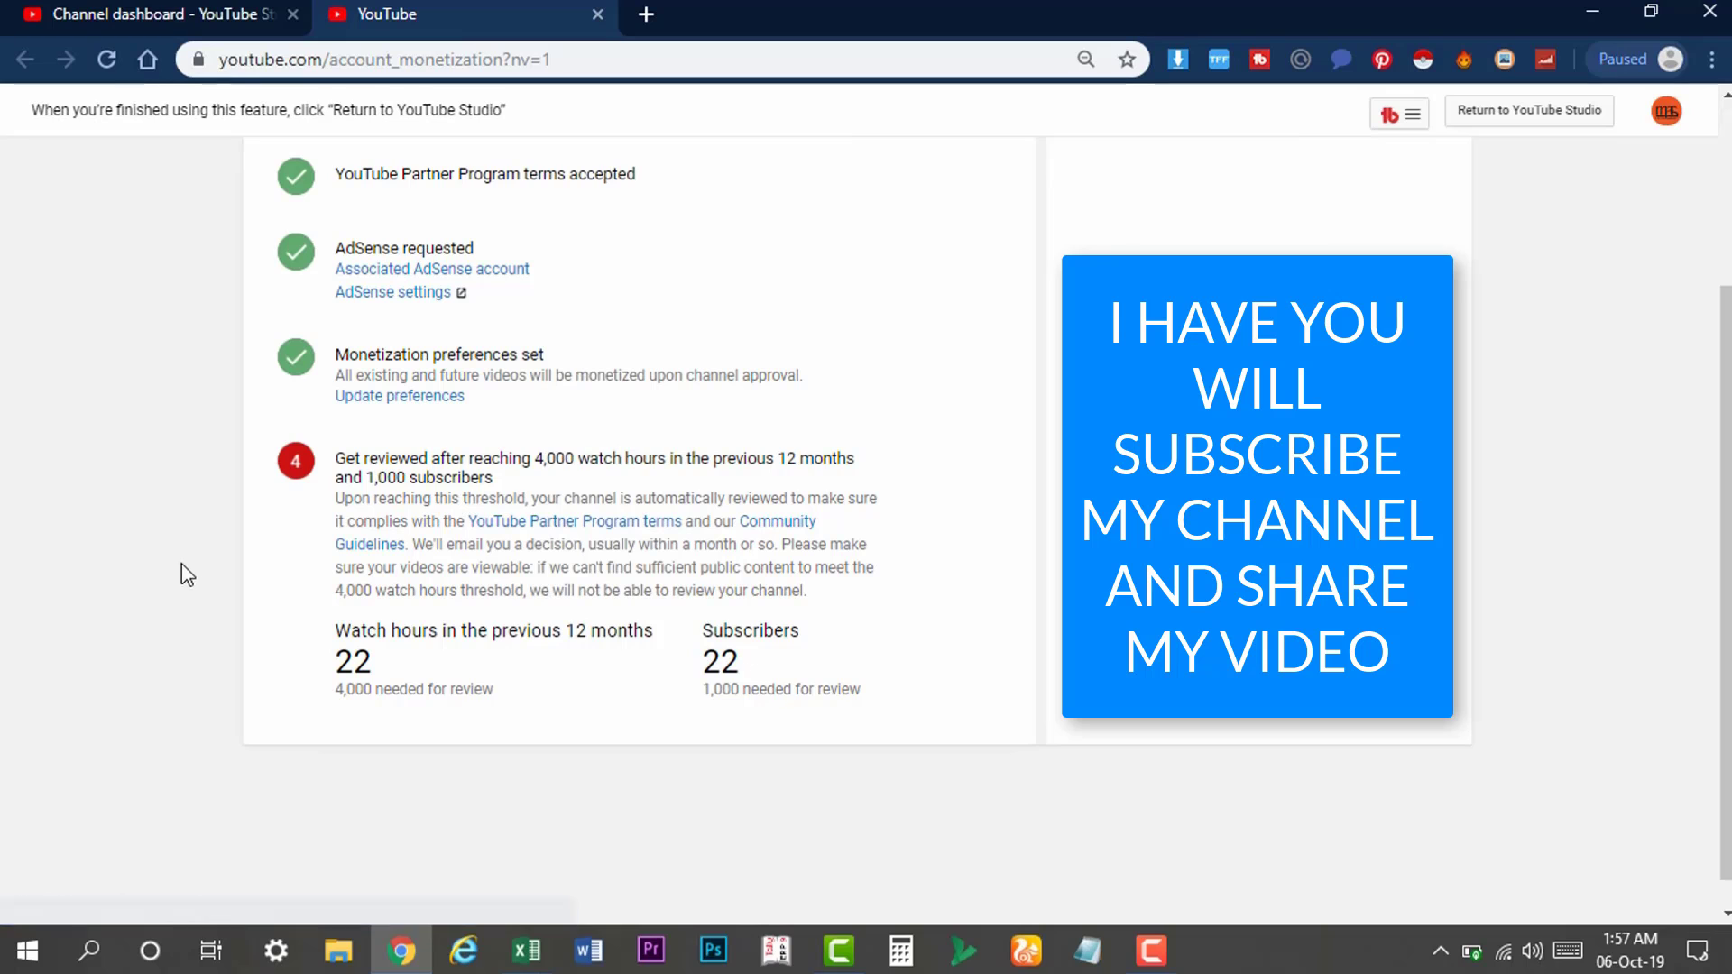
{"action": "left_click_drag", "start_coordinate": [329, 665], "coordinate": [632, 663]}
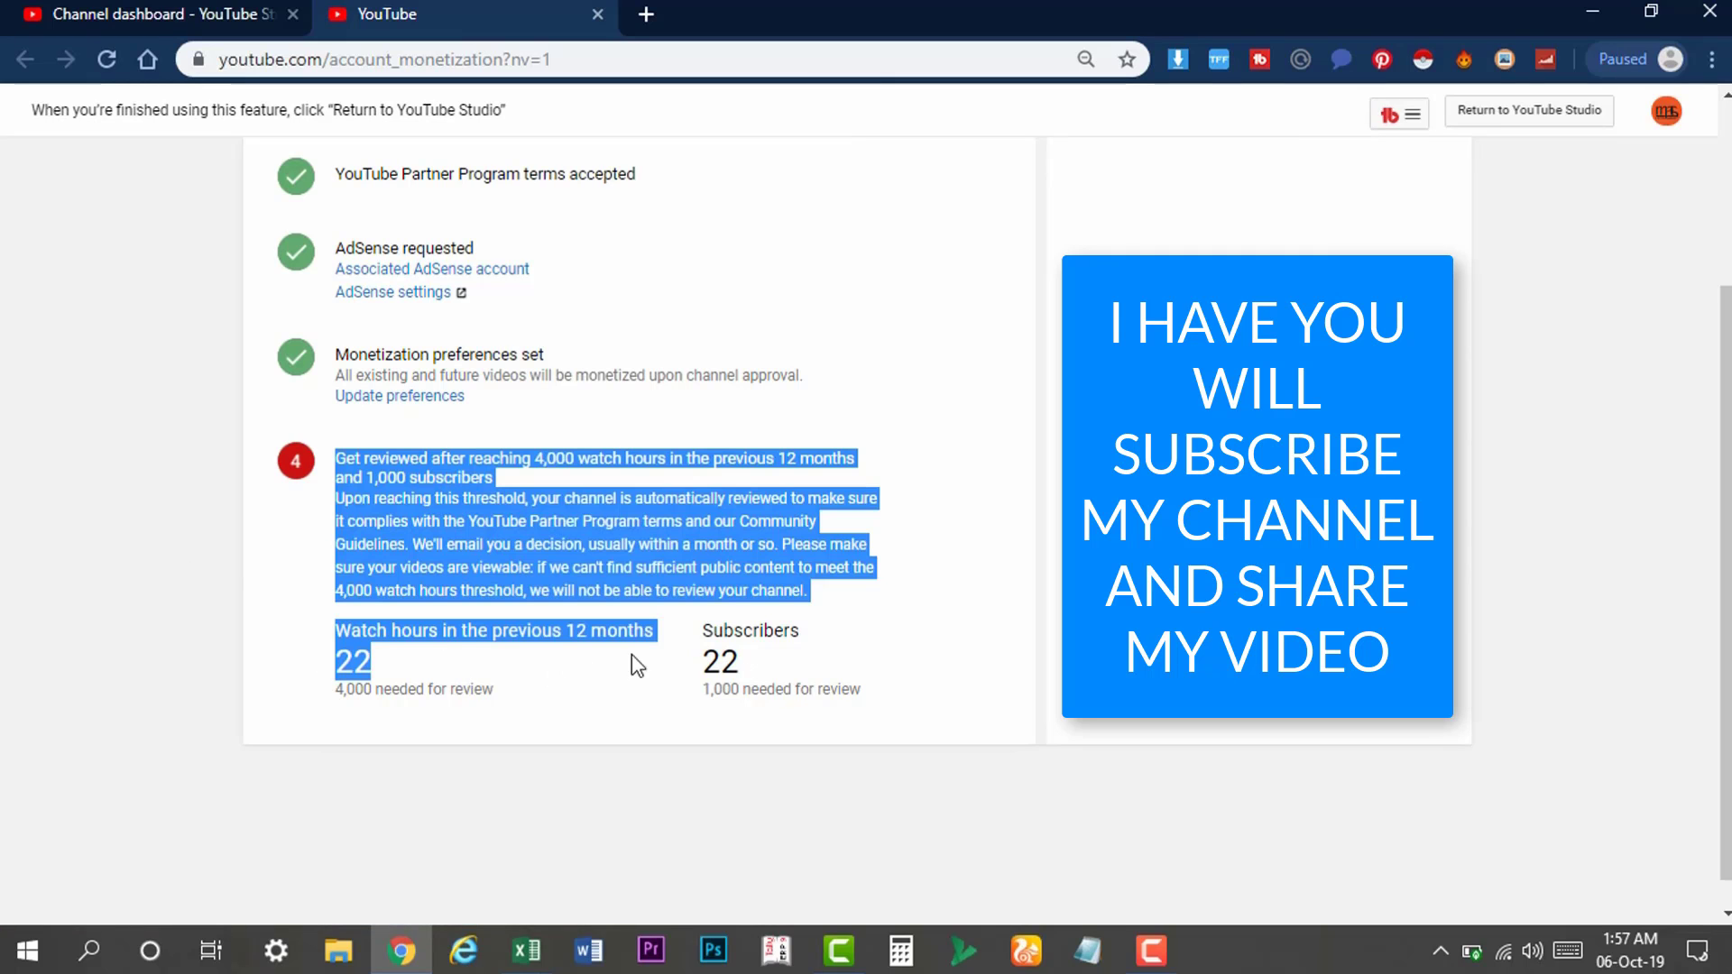
{"action": "double_click", "coordinate": [653, 663]}
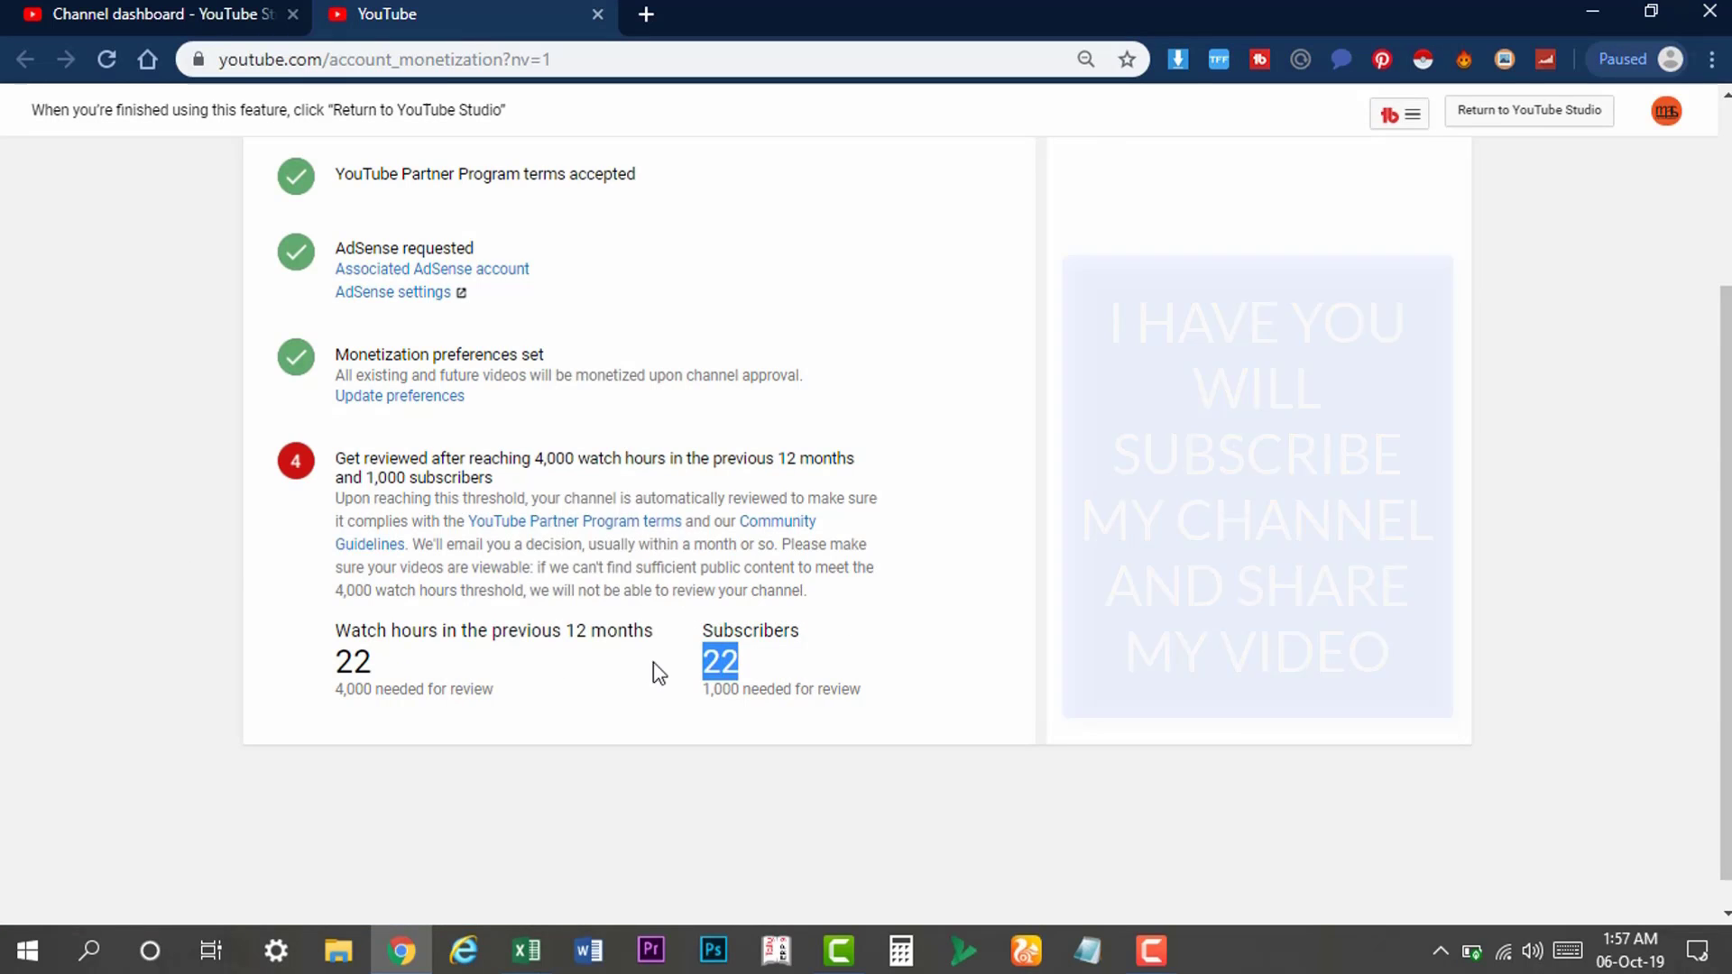
{"action": "scroll", "coordinate": [460, 682], "scroll_direction": "up", "scroll_amount": 3}
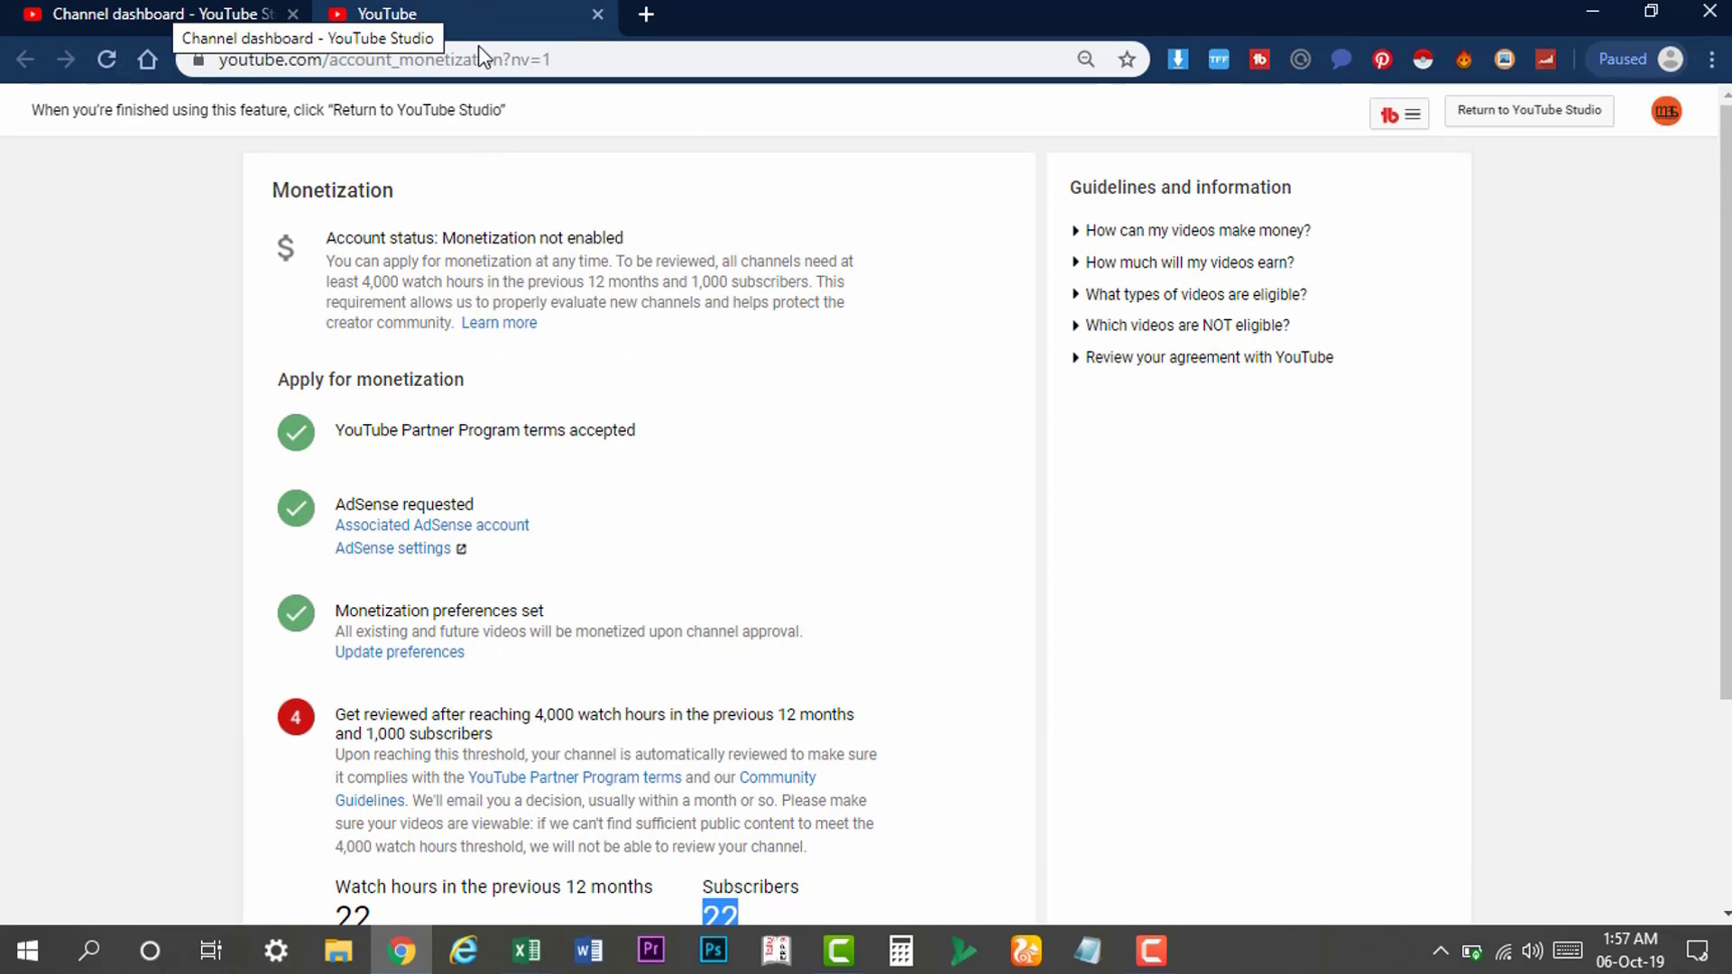
{"action": "left_click", "coordinate": [1519, 126]}
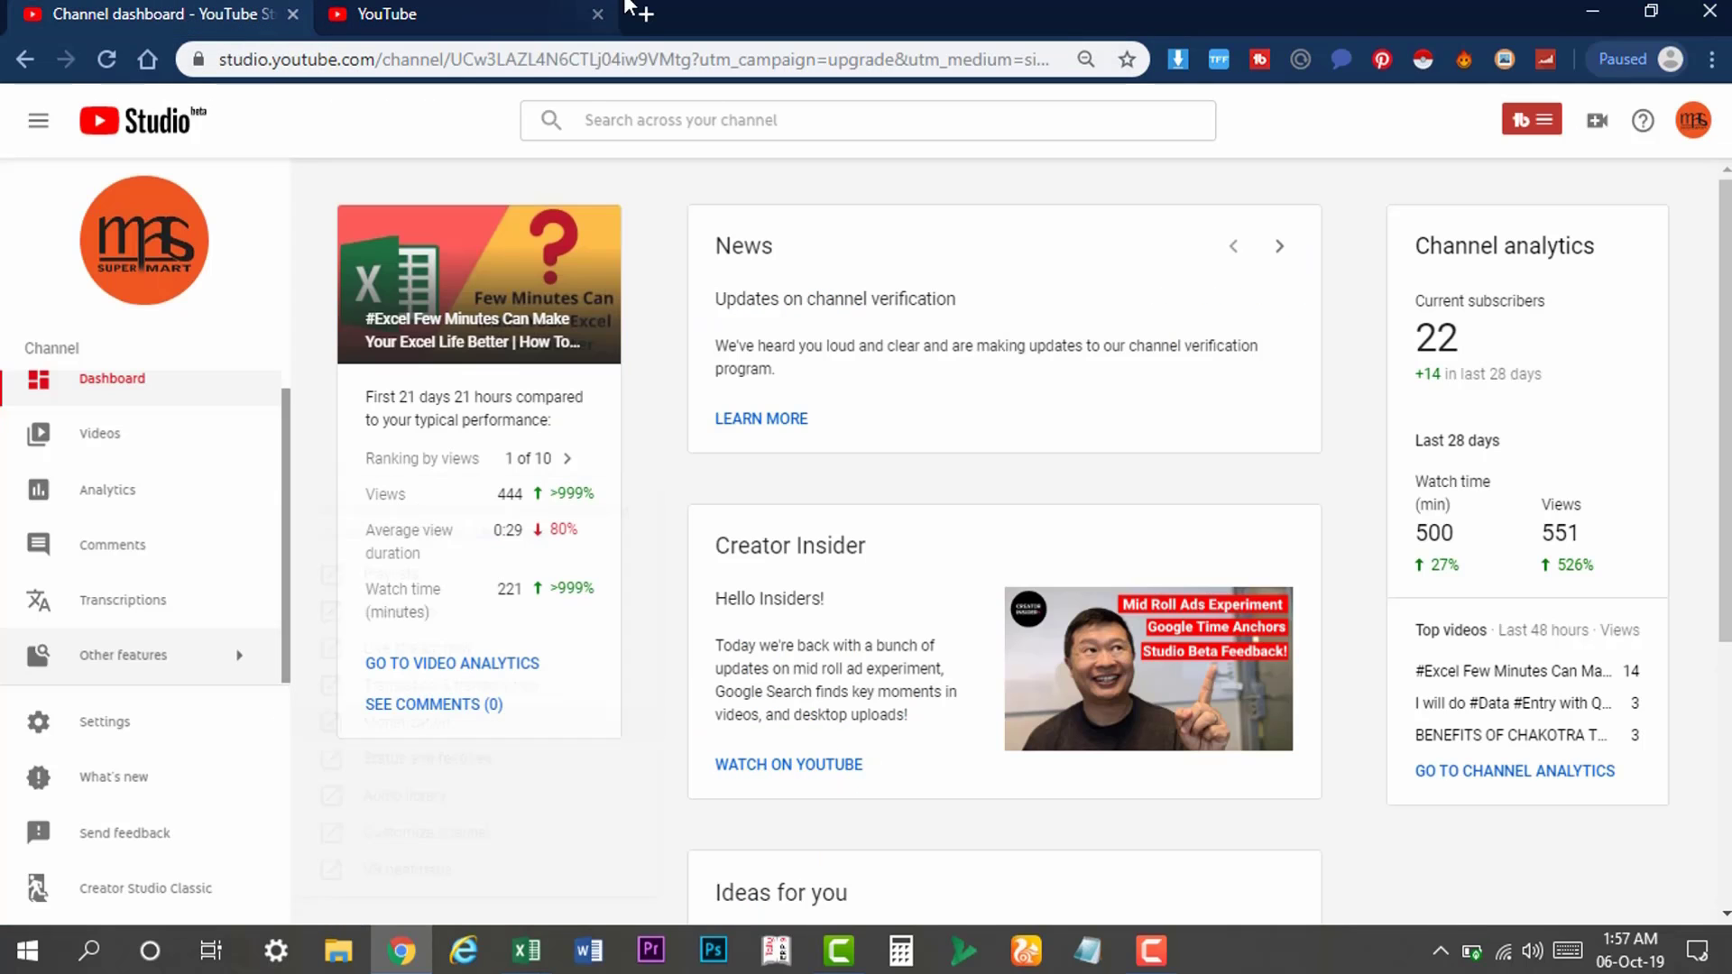
{"action": "left_click", "coordinate": [597, 13]}
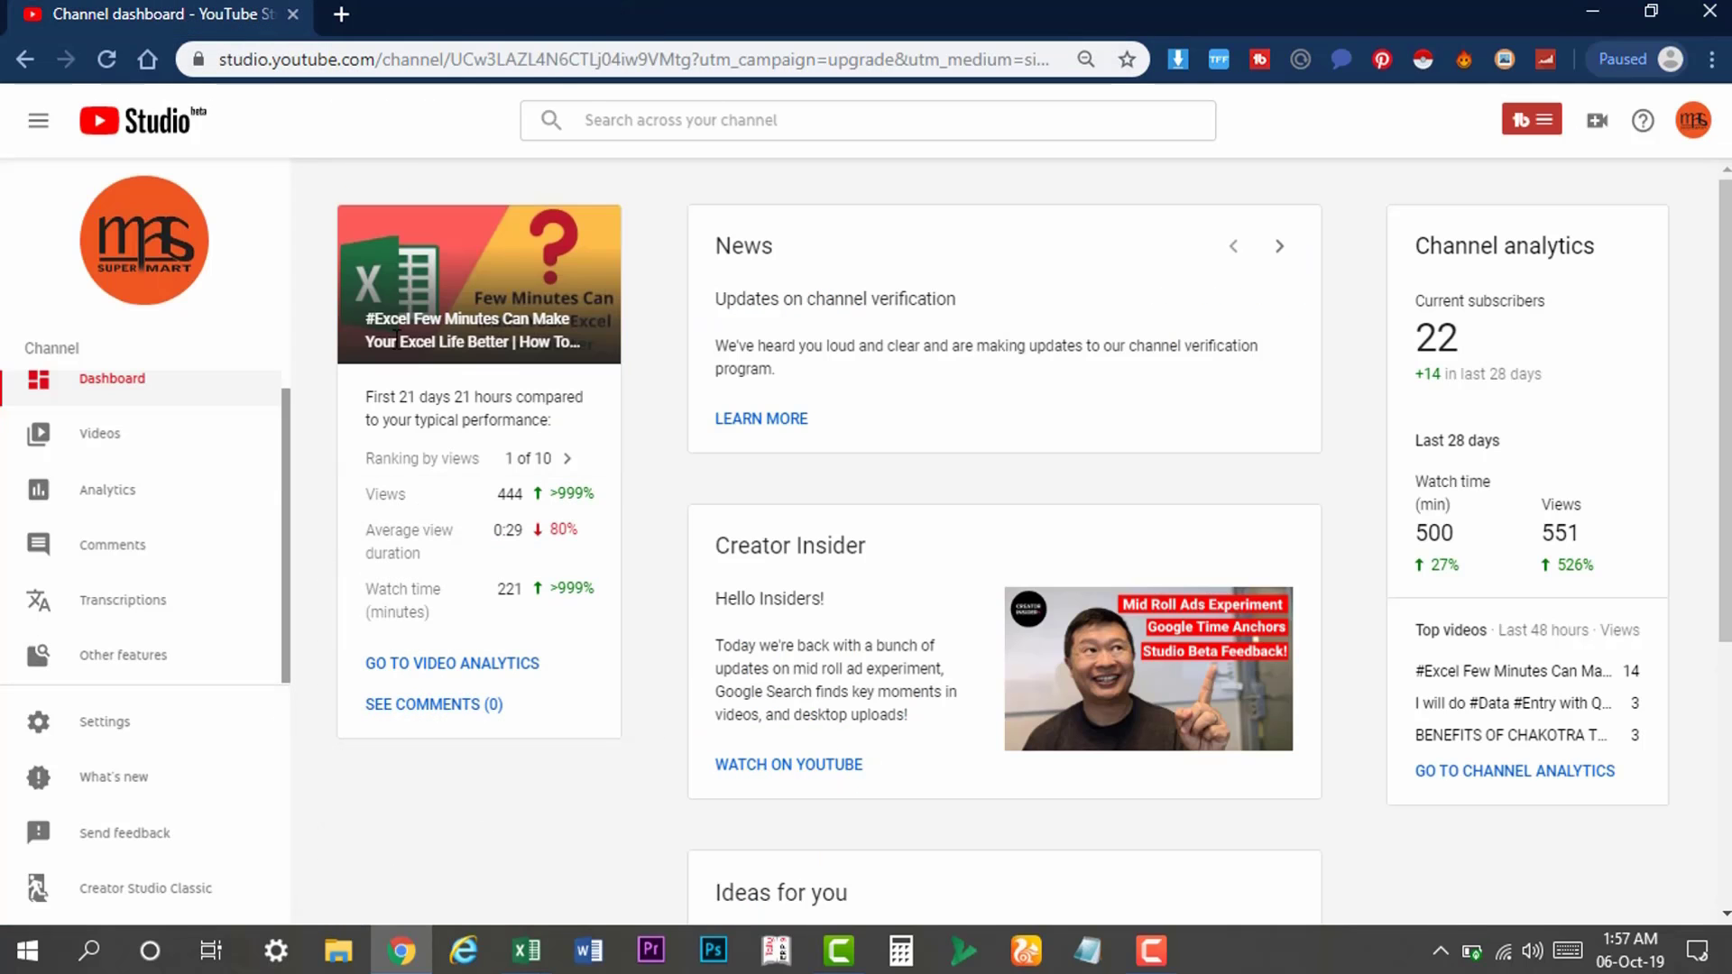
{"action": "mouse_move", "coordinate": [205, 657]}
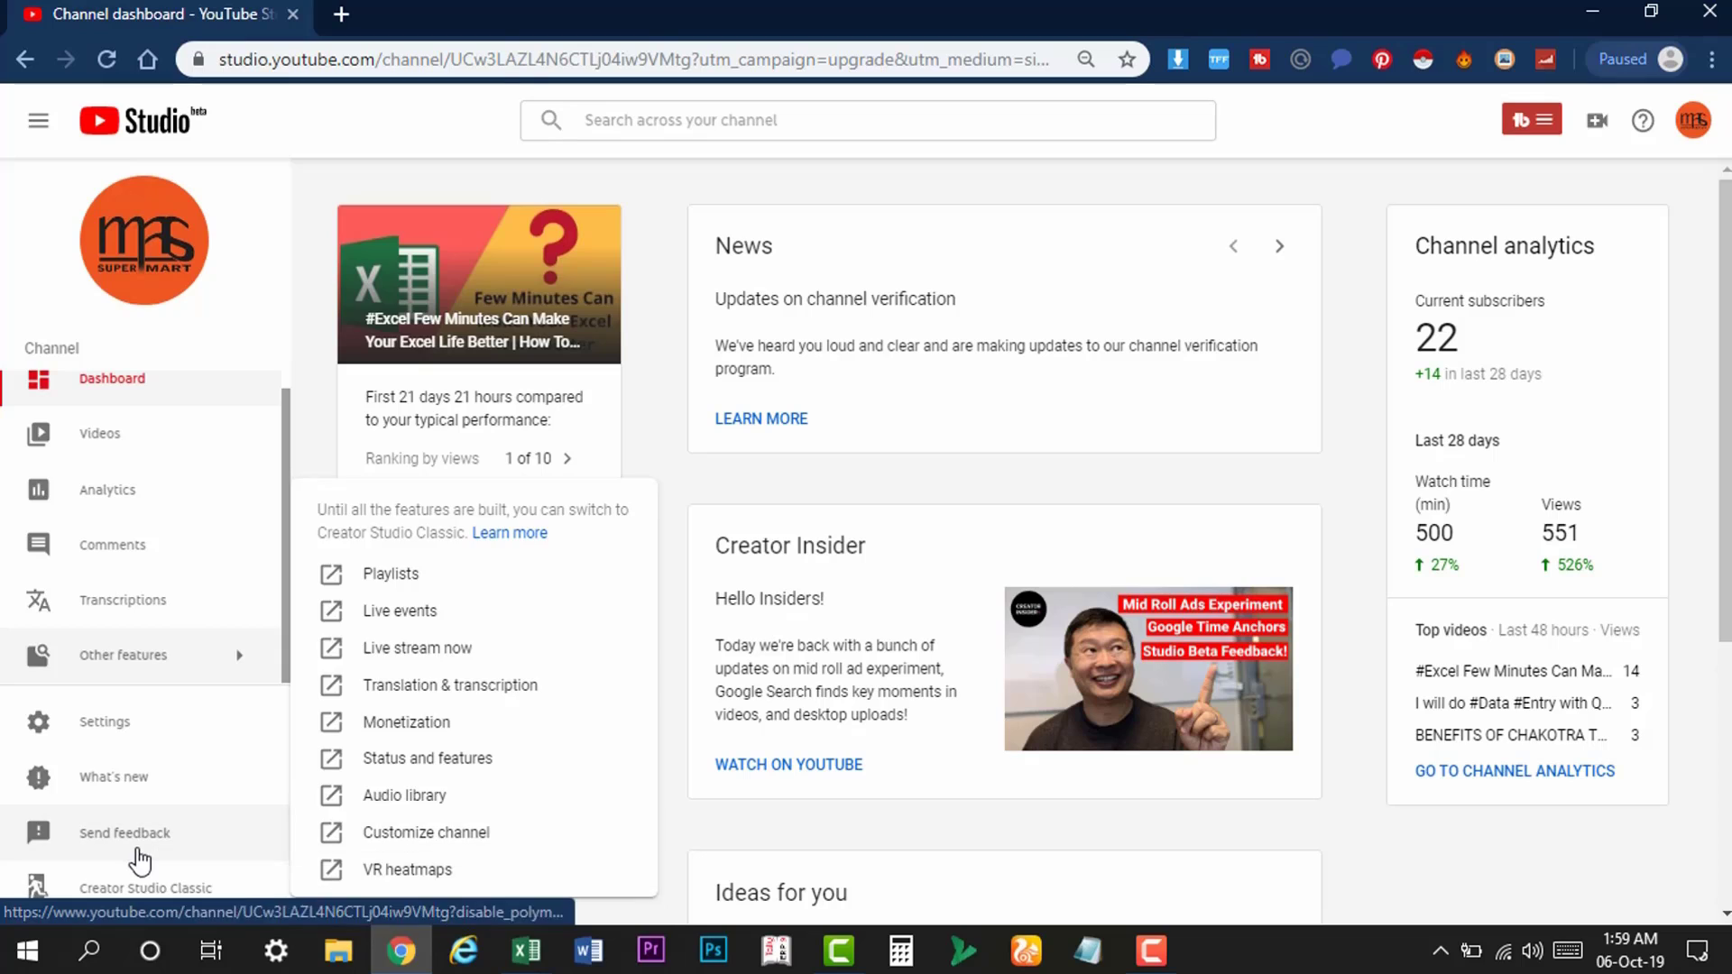
{"action": "mouse_move", "coordinate": [180, 777]}
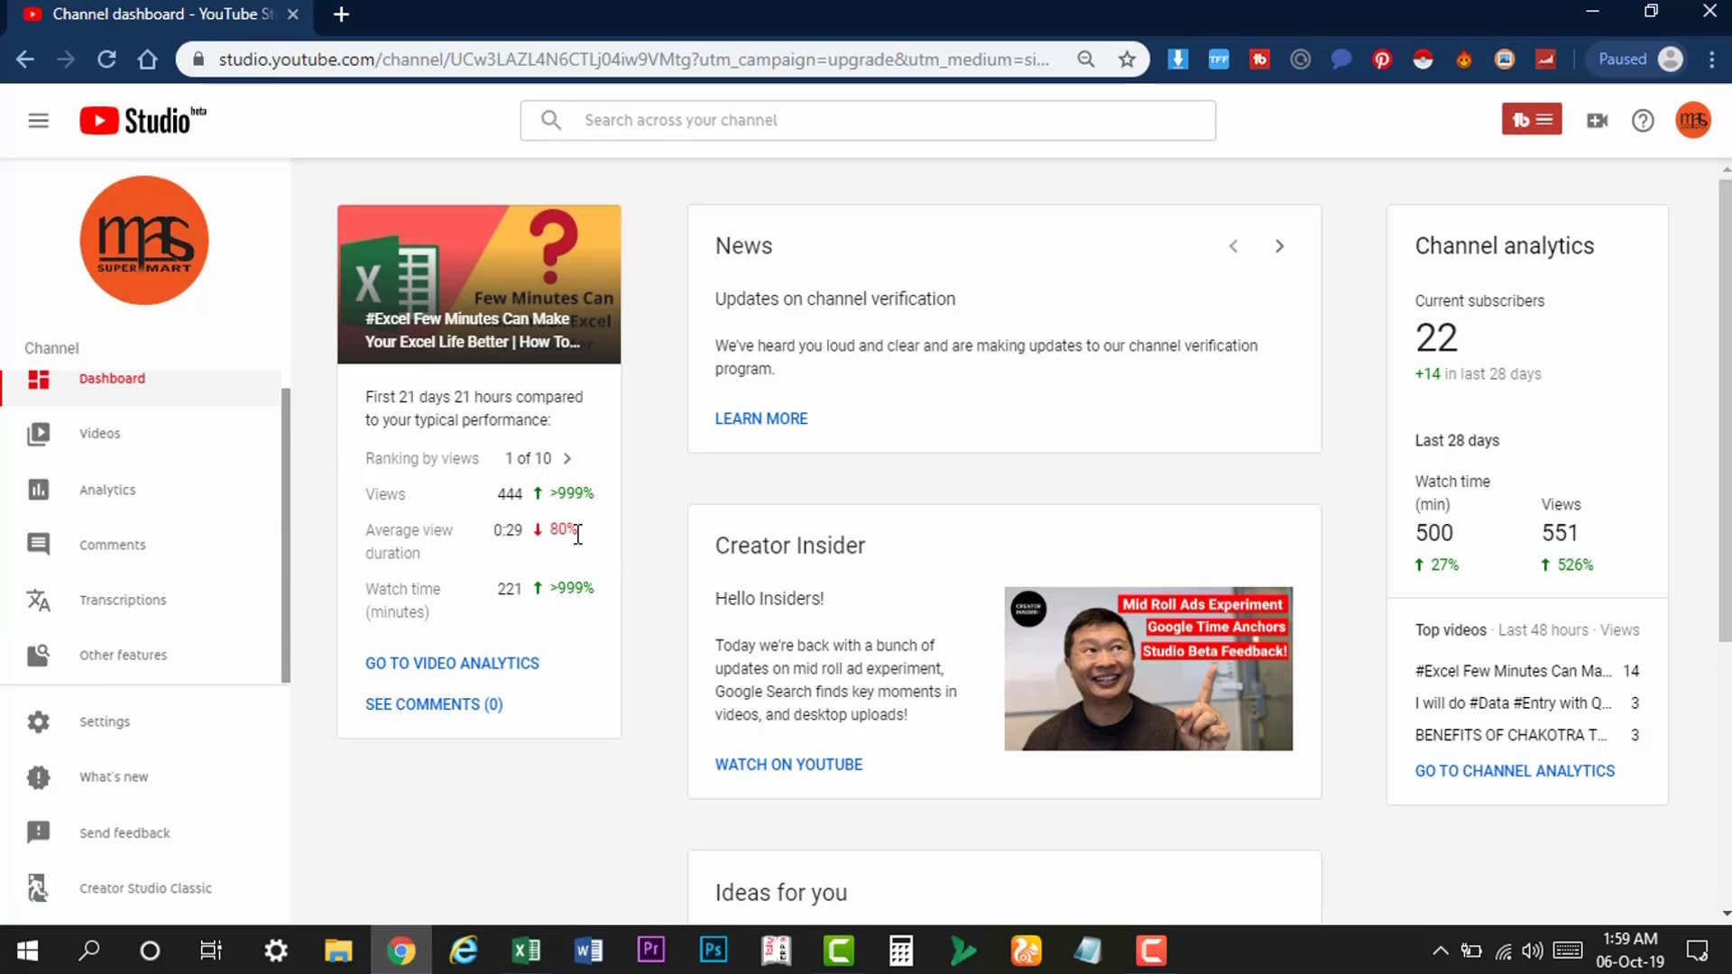
{"action": "left_click_drag", "start_coordinate": [1416, 318], "coordinate": [1586, 395]}
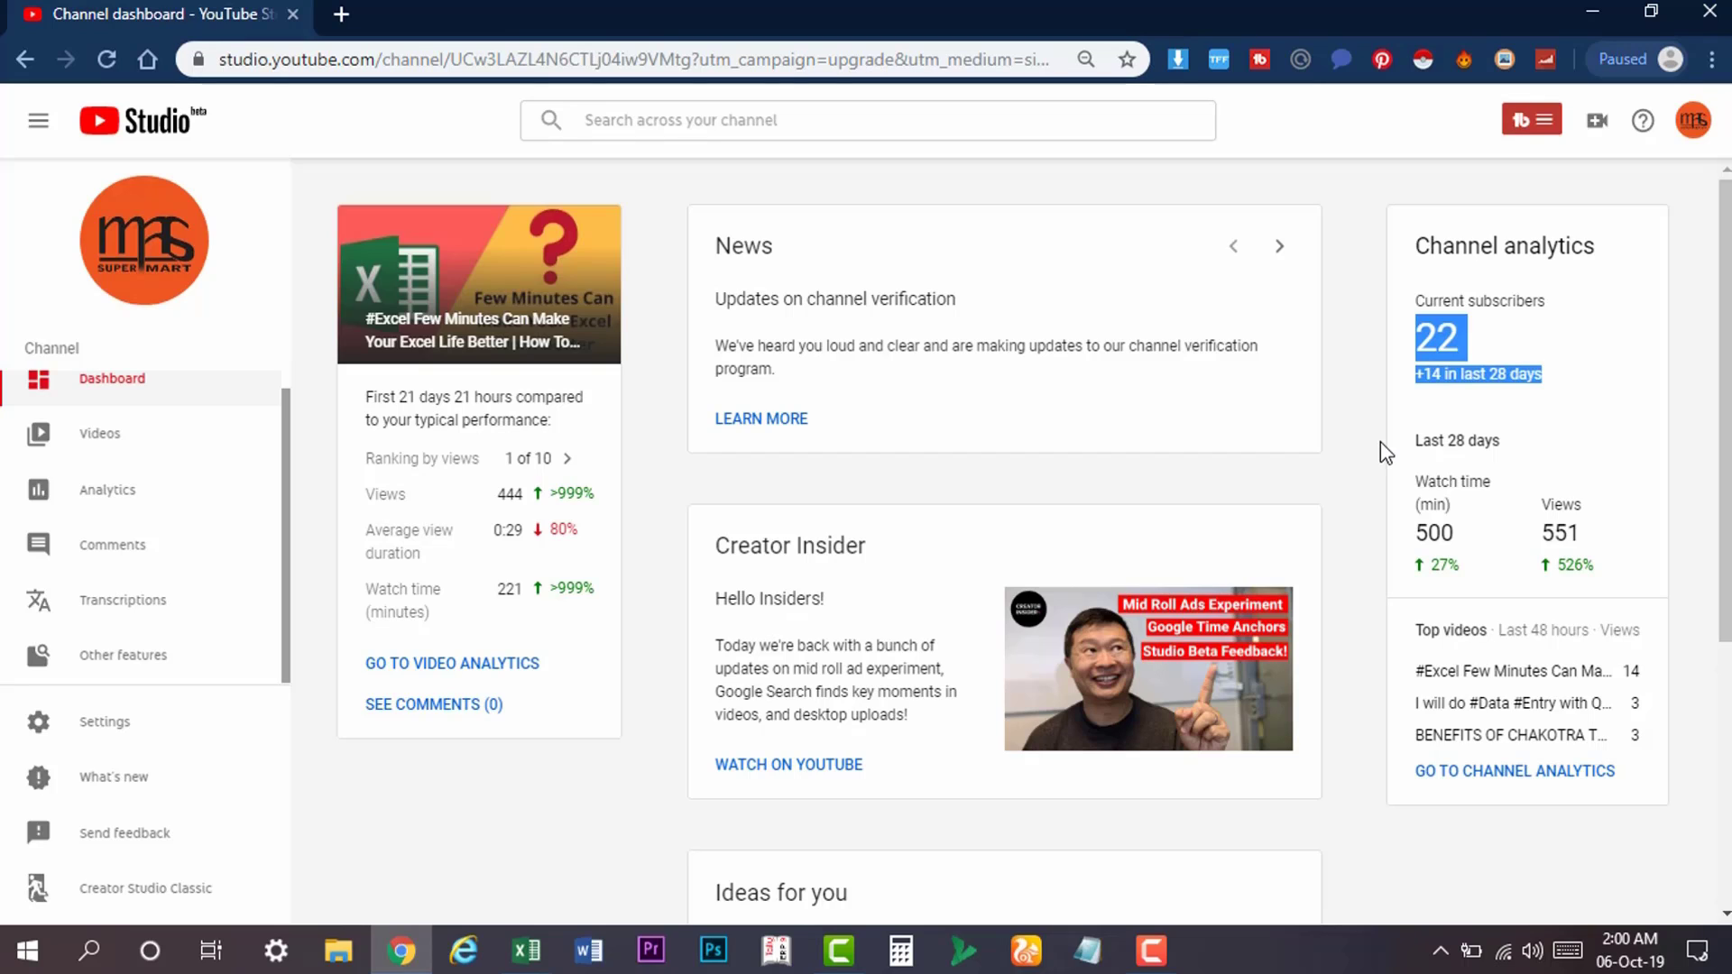
{"action": "left_click", "coordinate": [1466, 376]}
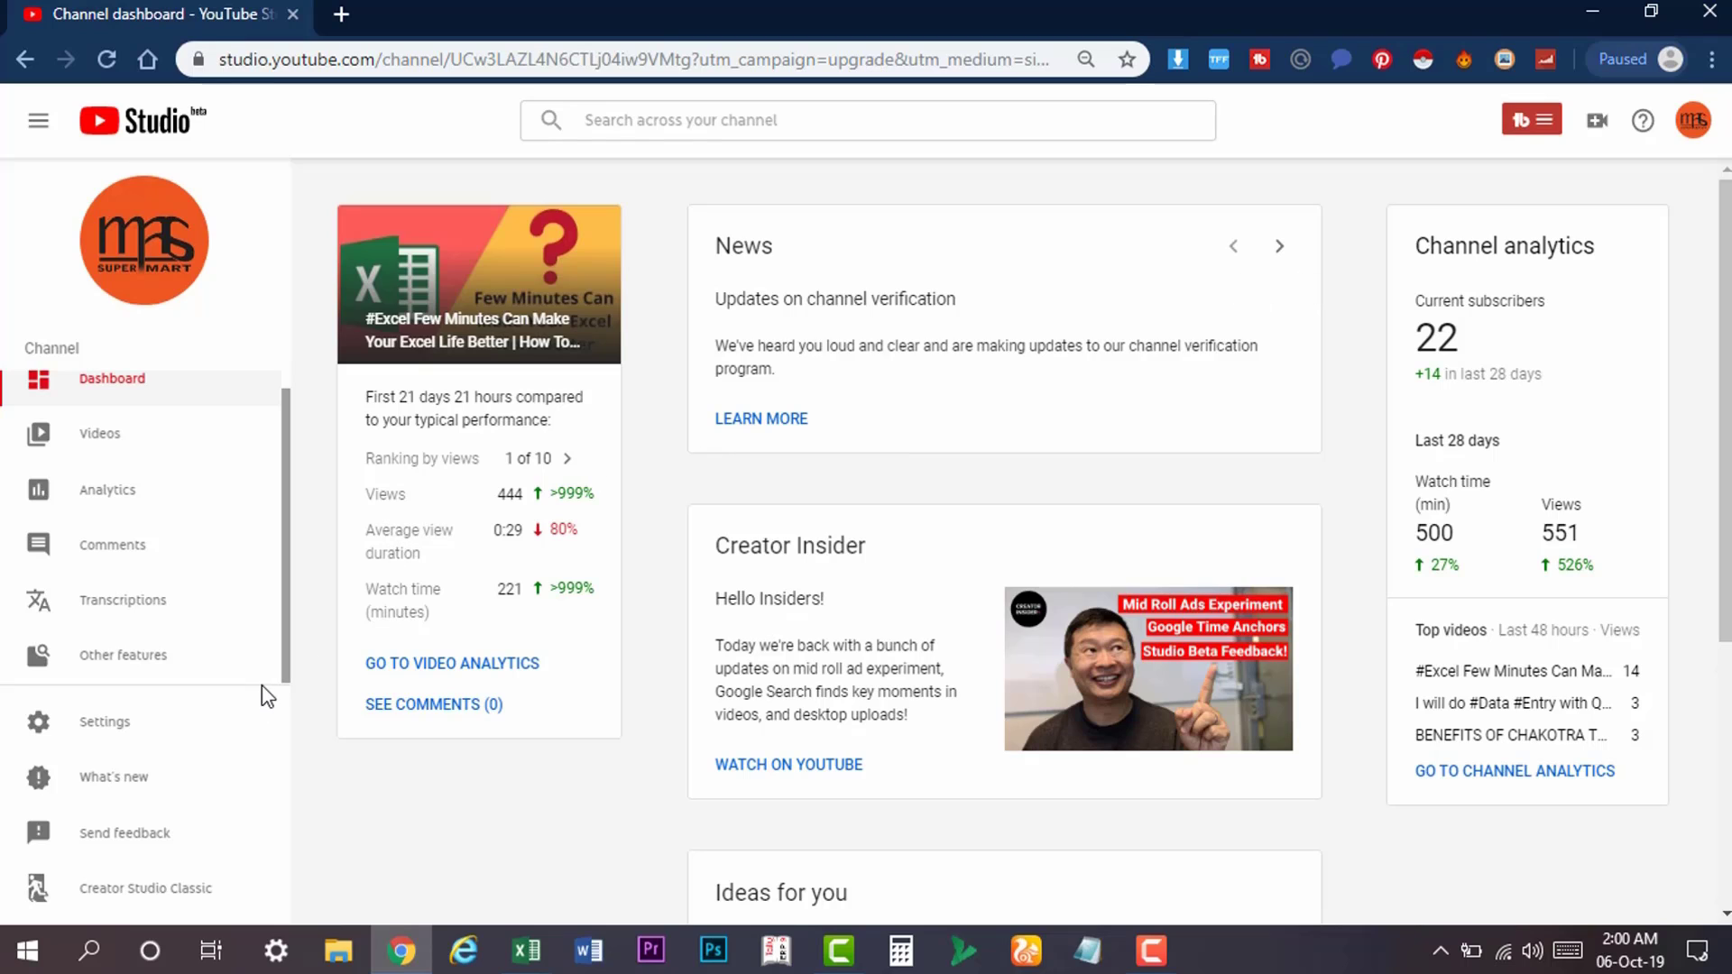
Step: Switch to Creator Studio Classic, skipping the survey with Other, and open Comments
{"action": "left_click", "coordinate": [203, 896]}
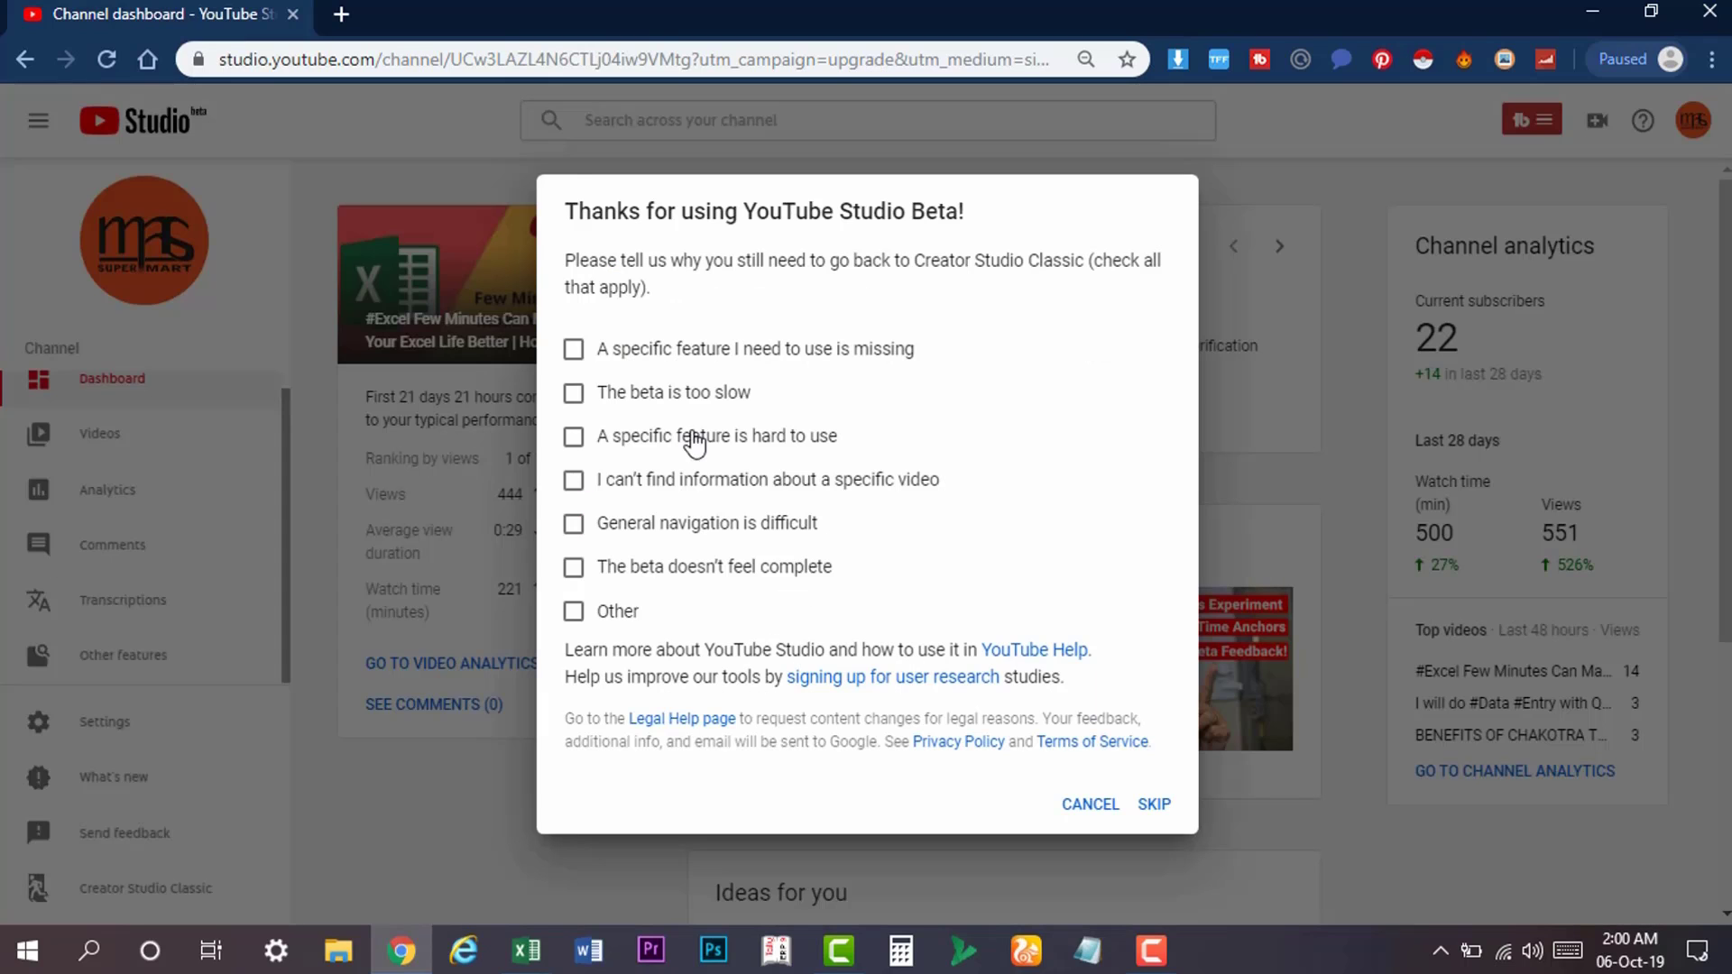
{"action": "left_click", "coordinate": [573, 610]}
{"action": "left_click", "coordinate": [1138, 865]}
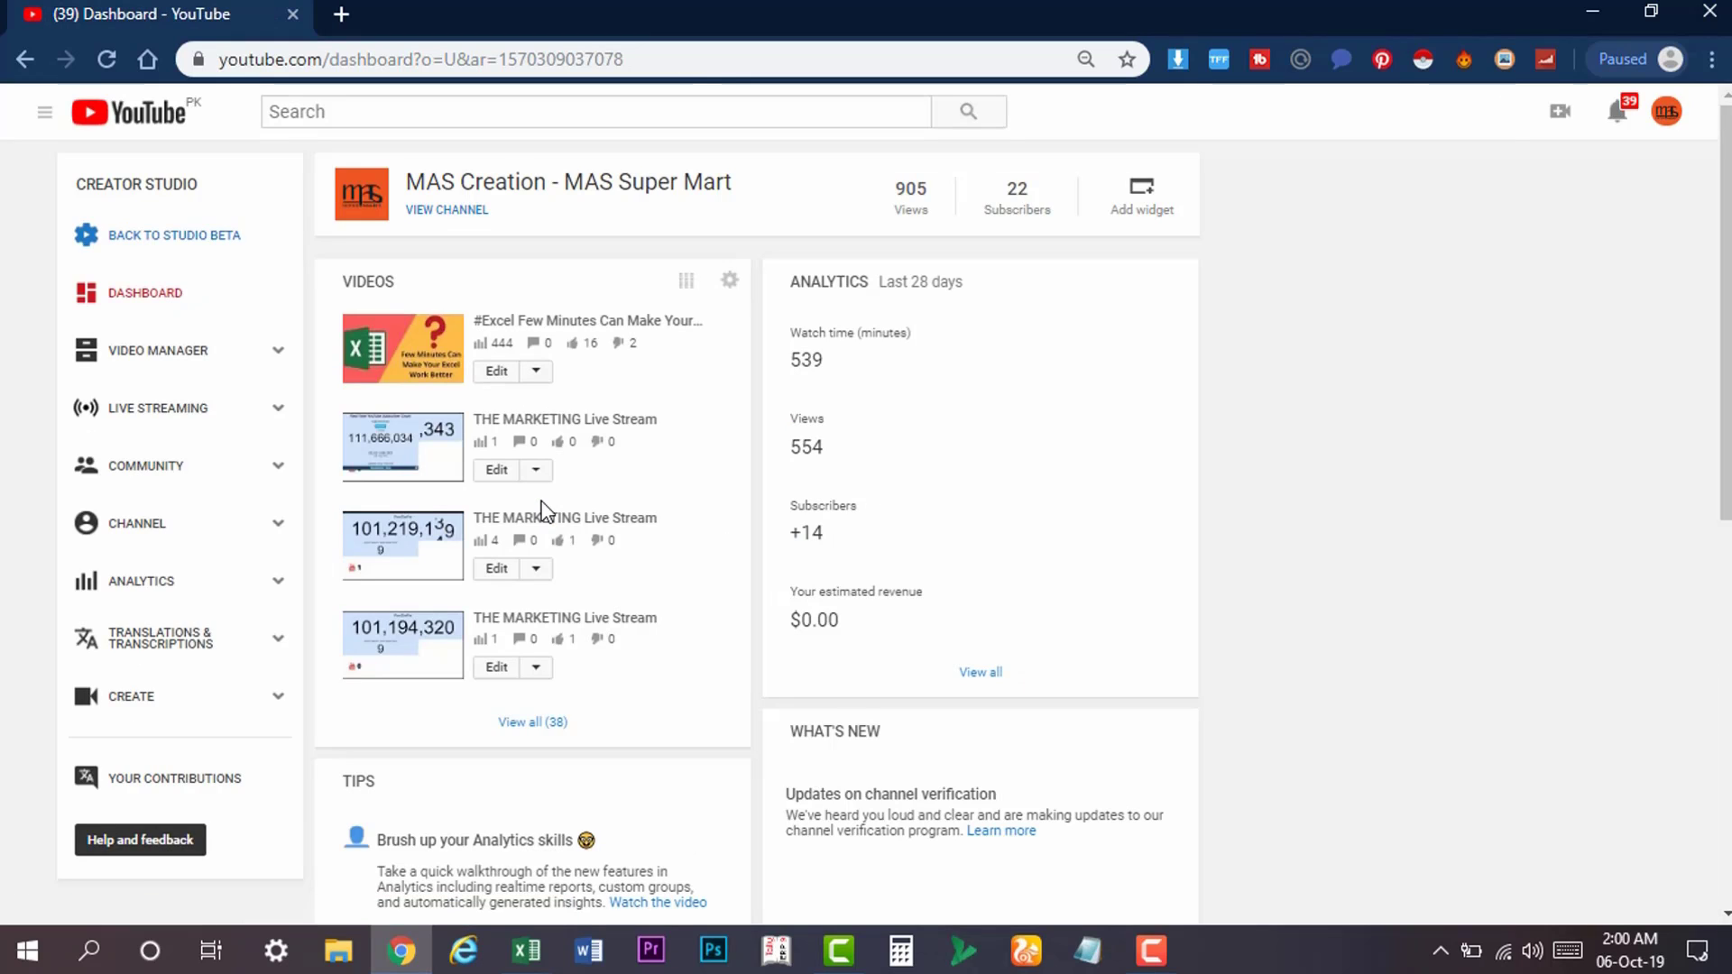
{"action": "left_click", "coordinate": [269, 471]}
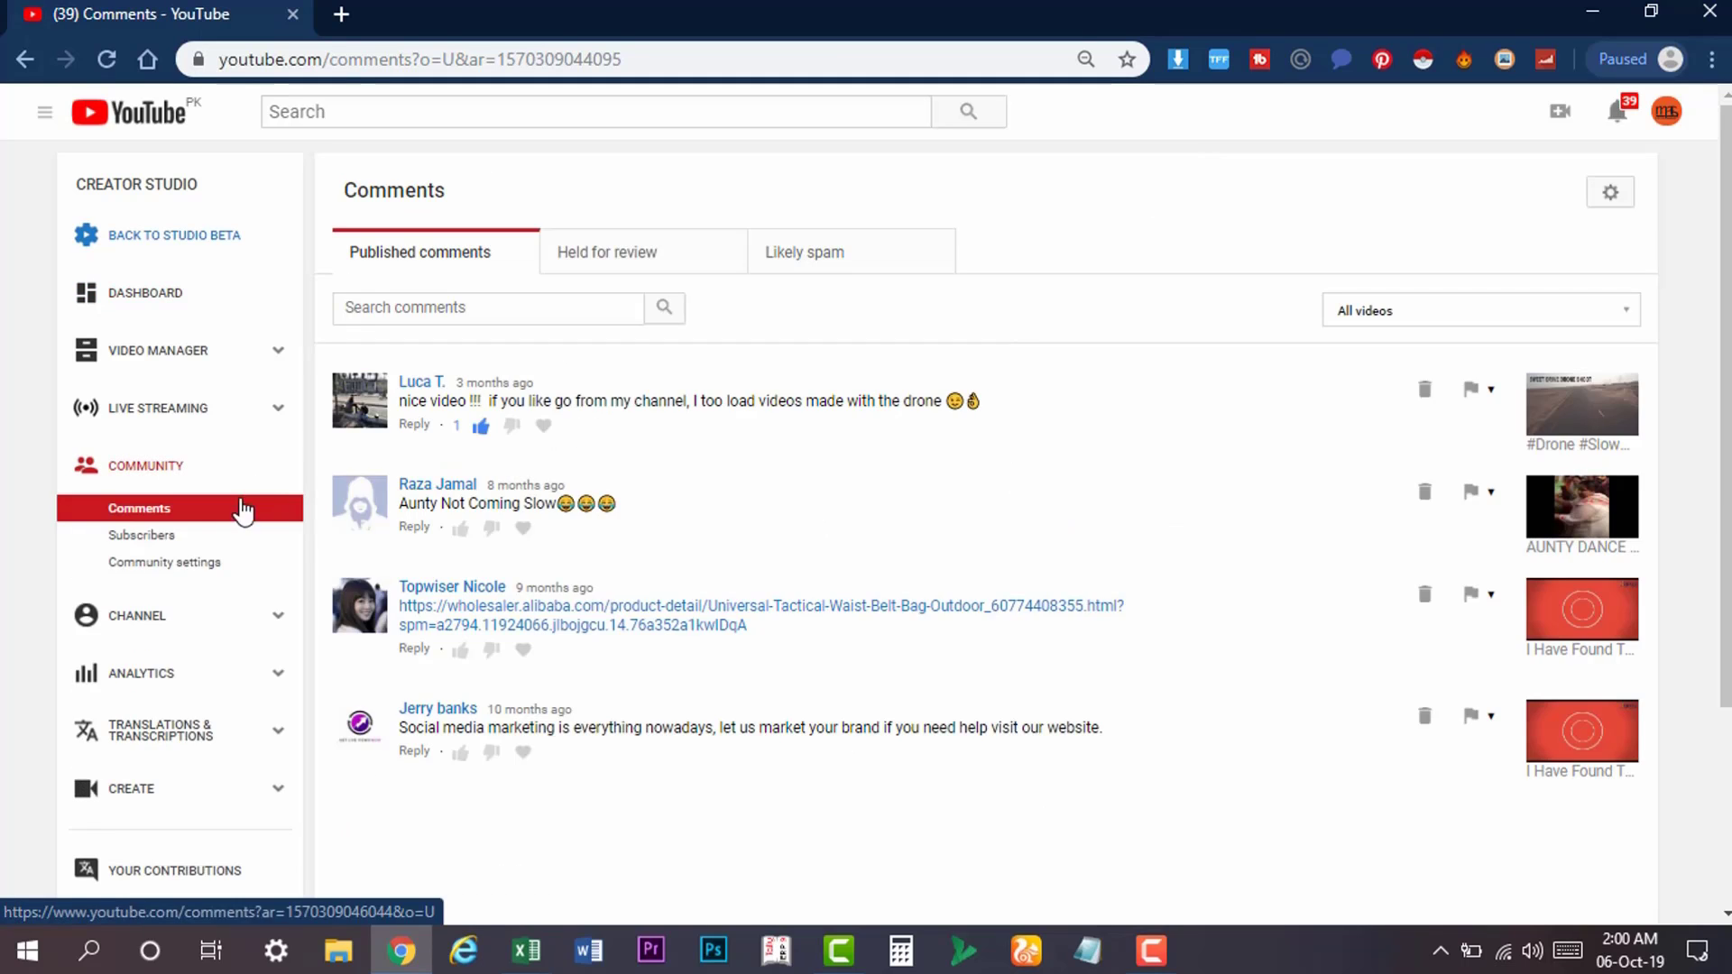
Step: Open Status and features, then Monetization, and highlight the monetization requirements
{"action": "left_click", "coordinate": [209, 621]}
{"action": "scroll", "coordinate": [214, 625], "scroll_direction": "down", "scroll_amount": 1}
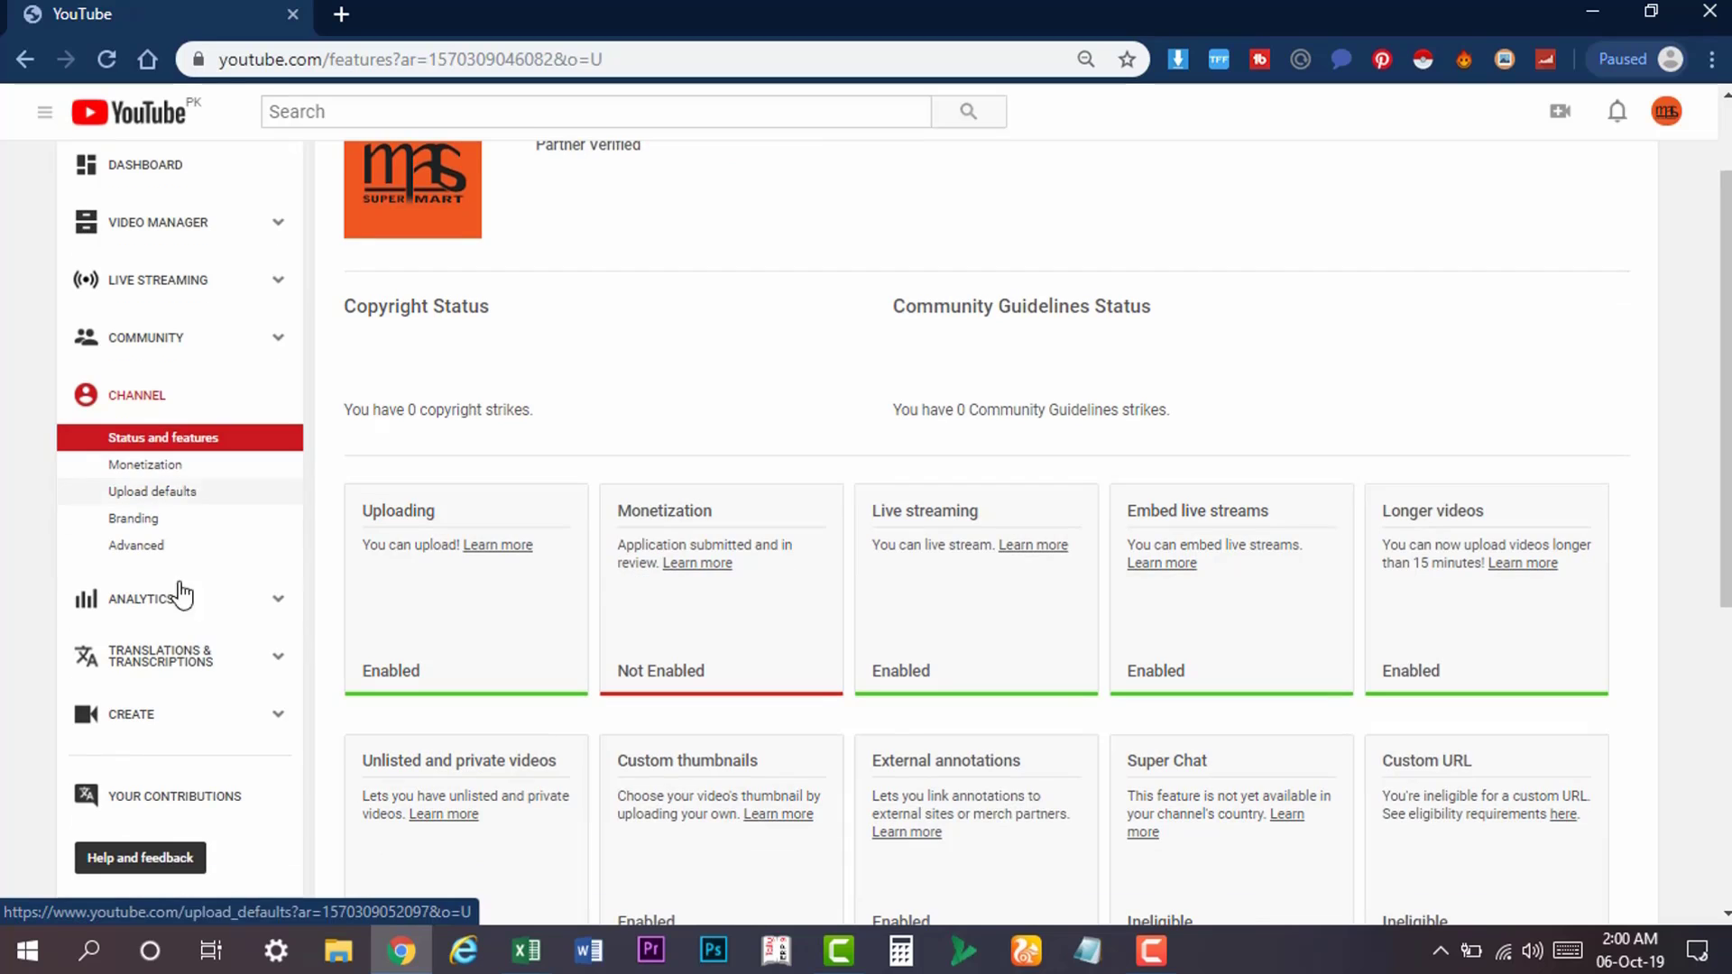
{"action": "left_click", "coordinate": [180, 469]}
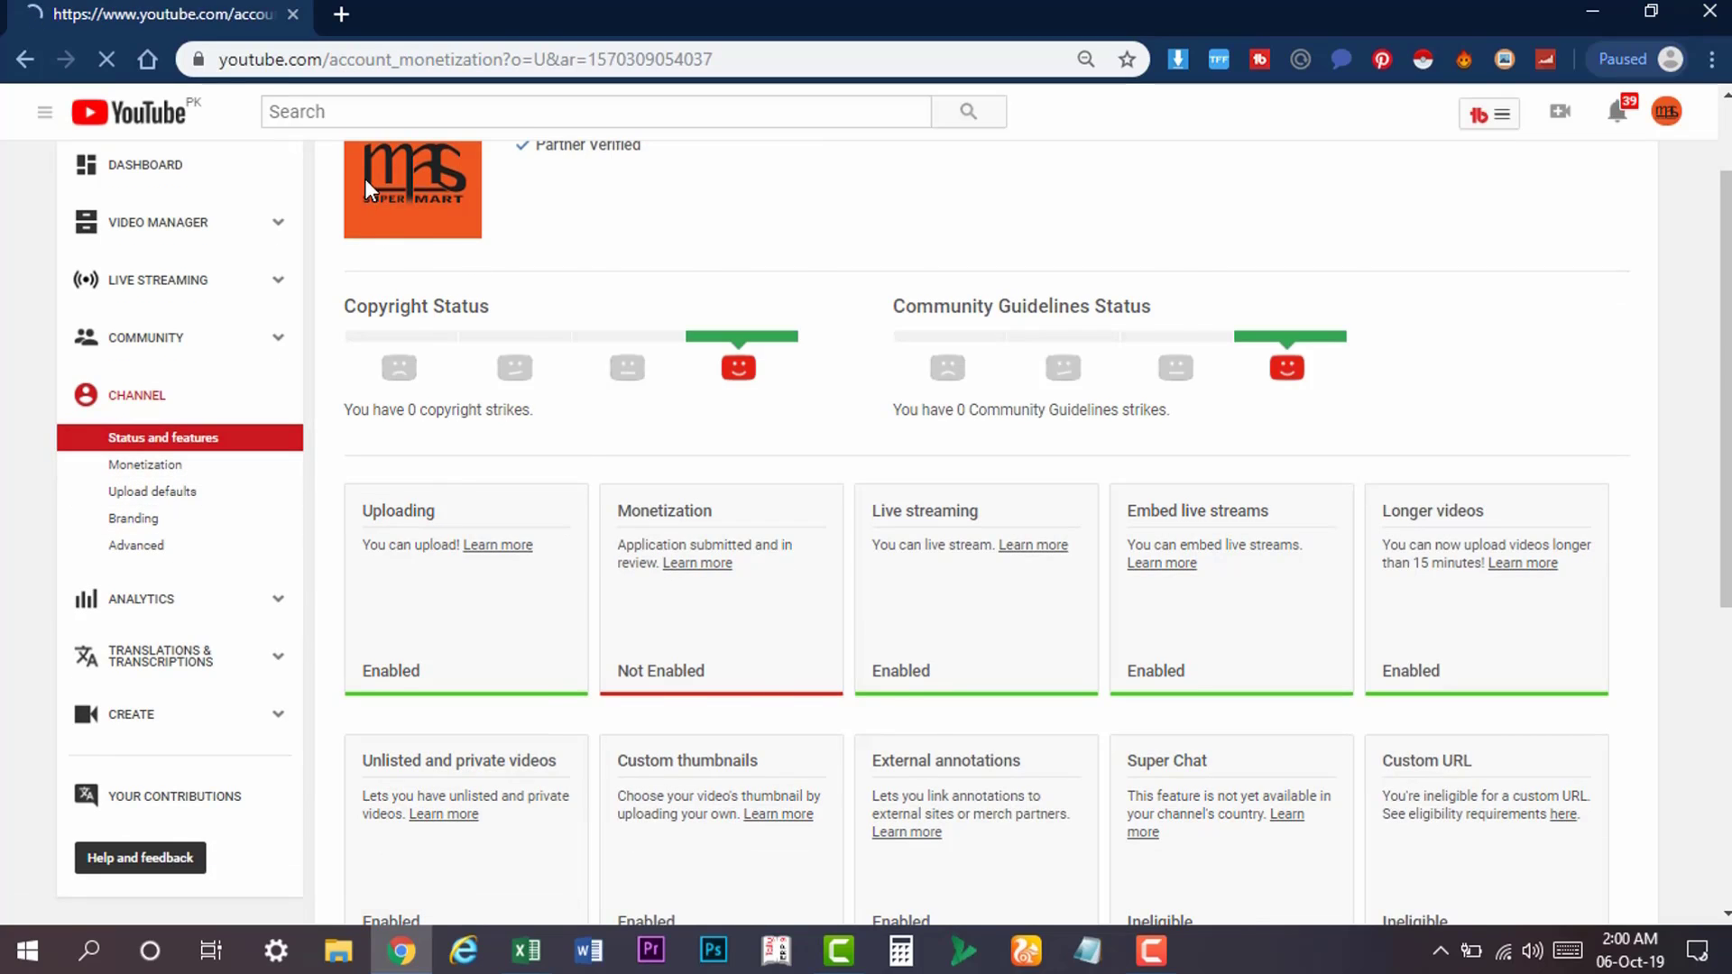
{"action": "left_click_drag", "start_coordinate": [363, 189], "coordinate": [767, 888]}
{"action": "scroll", "coordinate": [541, 631], "scroll_direction": "down", "scroll_amount": 3}
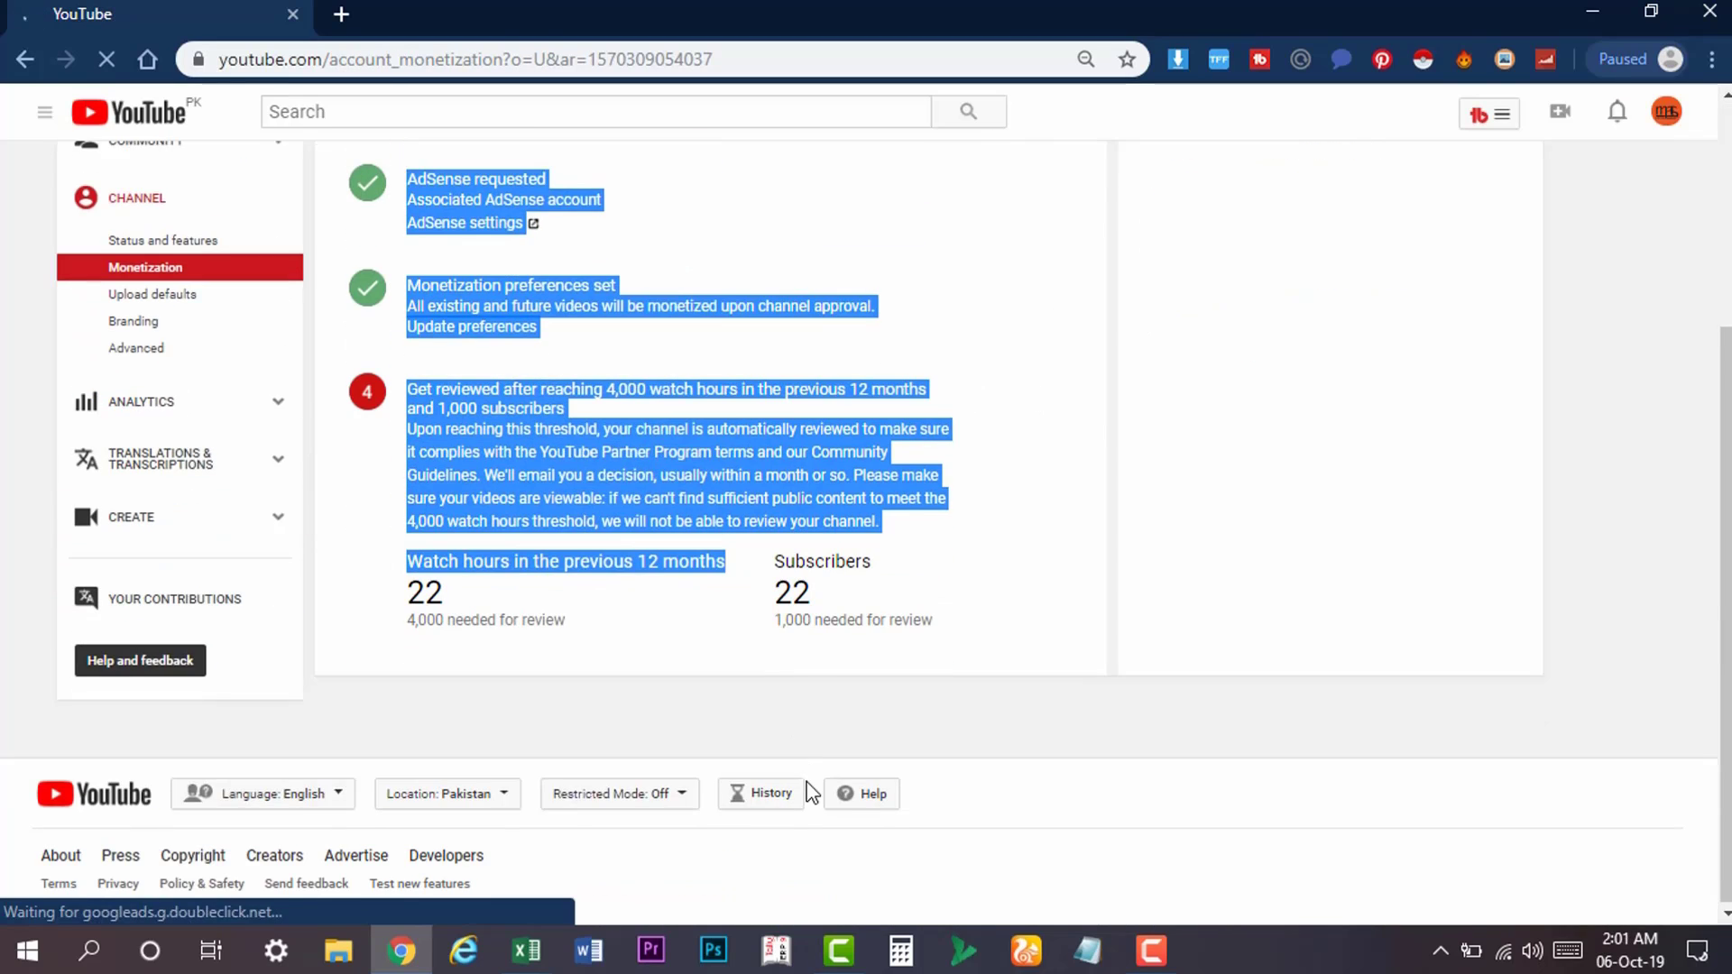
{"action": "scroll", "coordinate": [221, 451], "scroll_direction": "up", "scroll_amount": 3}
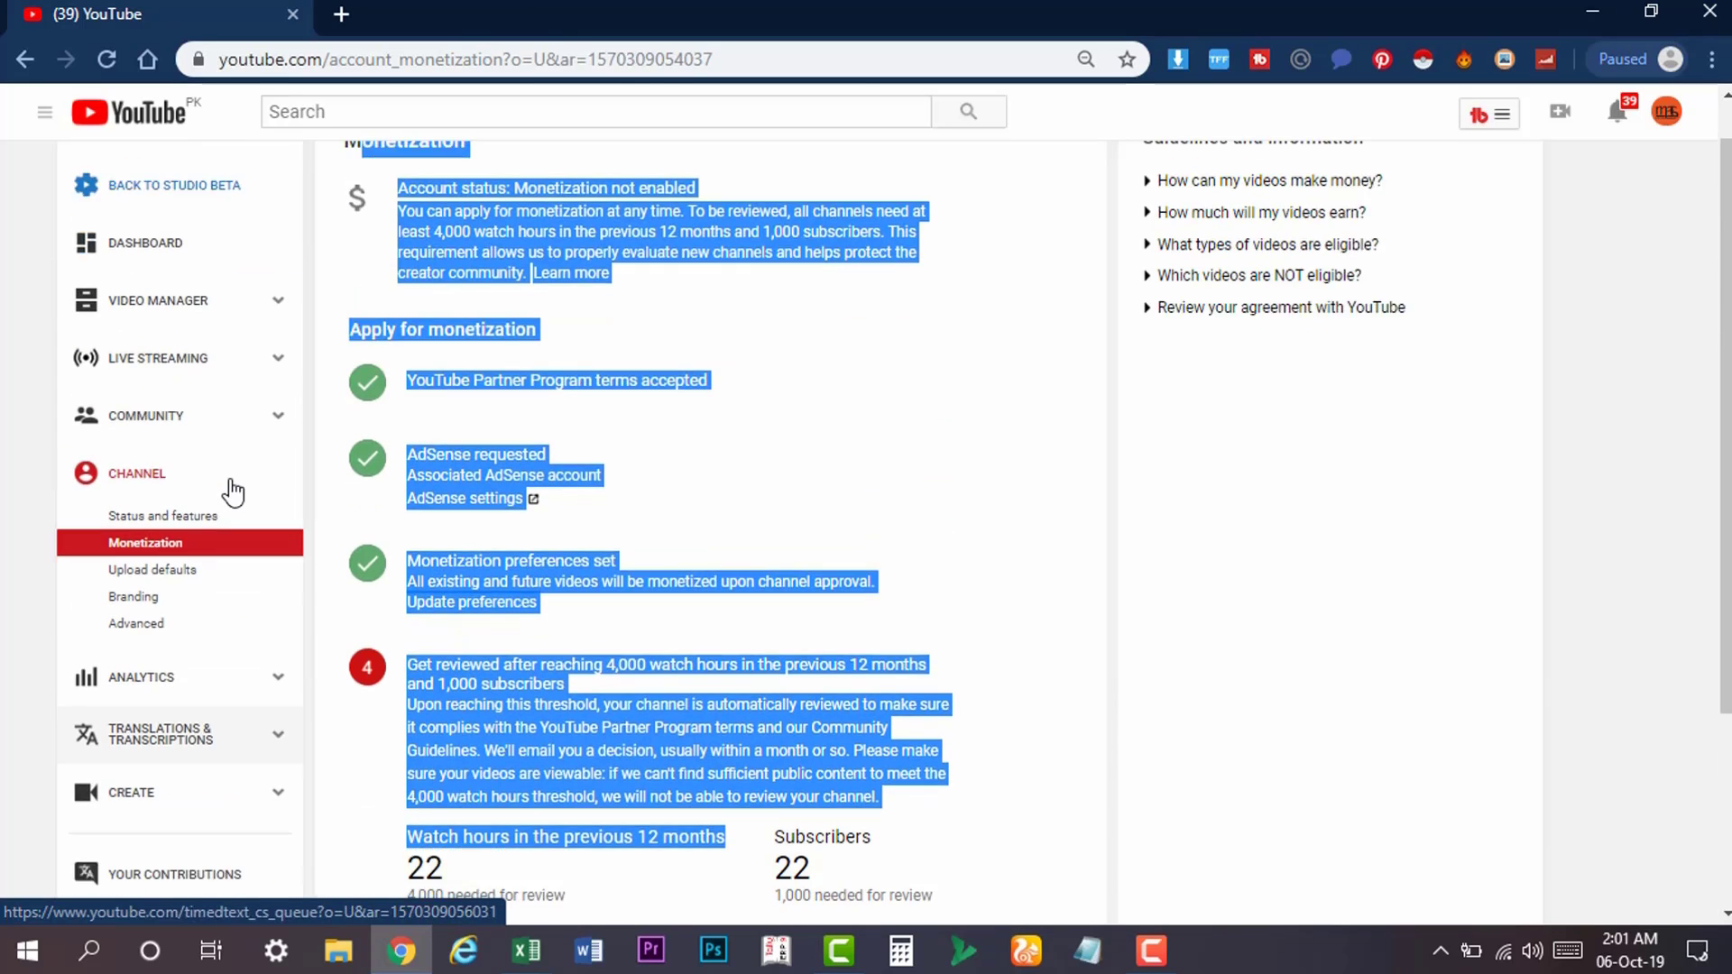
Step: Go back three pages to the classic Comments page
{"action": "left_click", "coordinate": [13, 64]}
{"action": "left_click", "coordinate": [12, 63]}
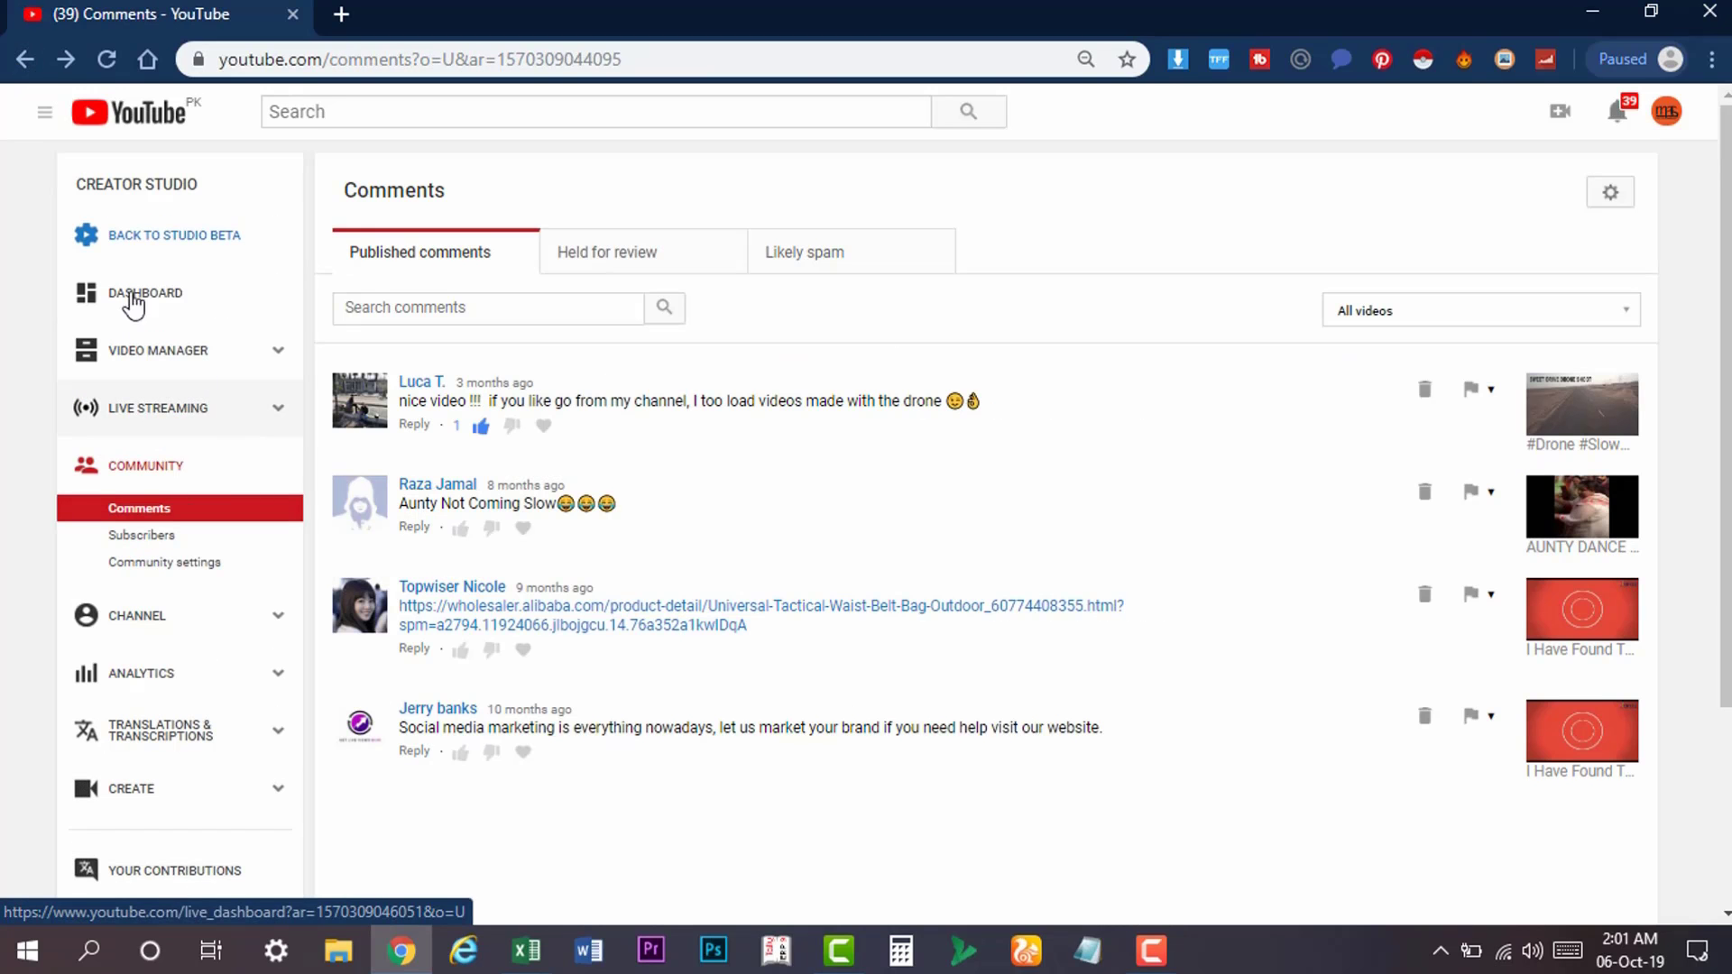
{"action": "left_click", "coordinate": [22, 60]}
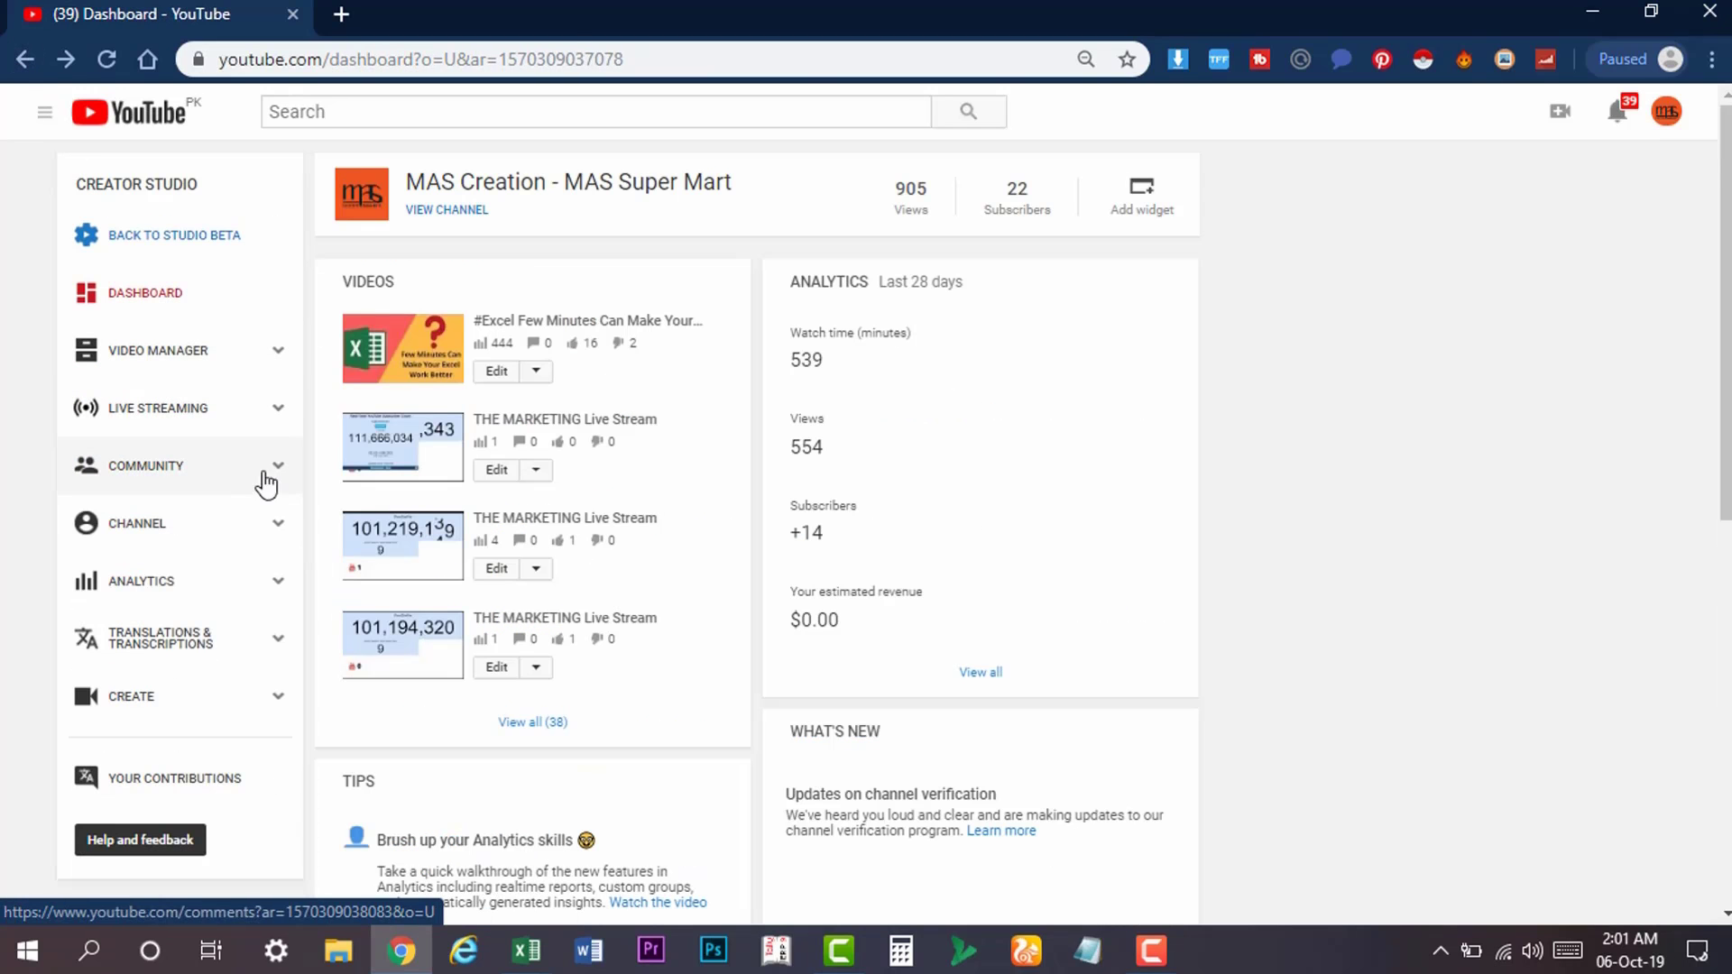
Step: Return to Studio Beta and reopen the Monetization page from Other features
{"action": "left_click", "coordinate": [200, 247]}
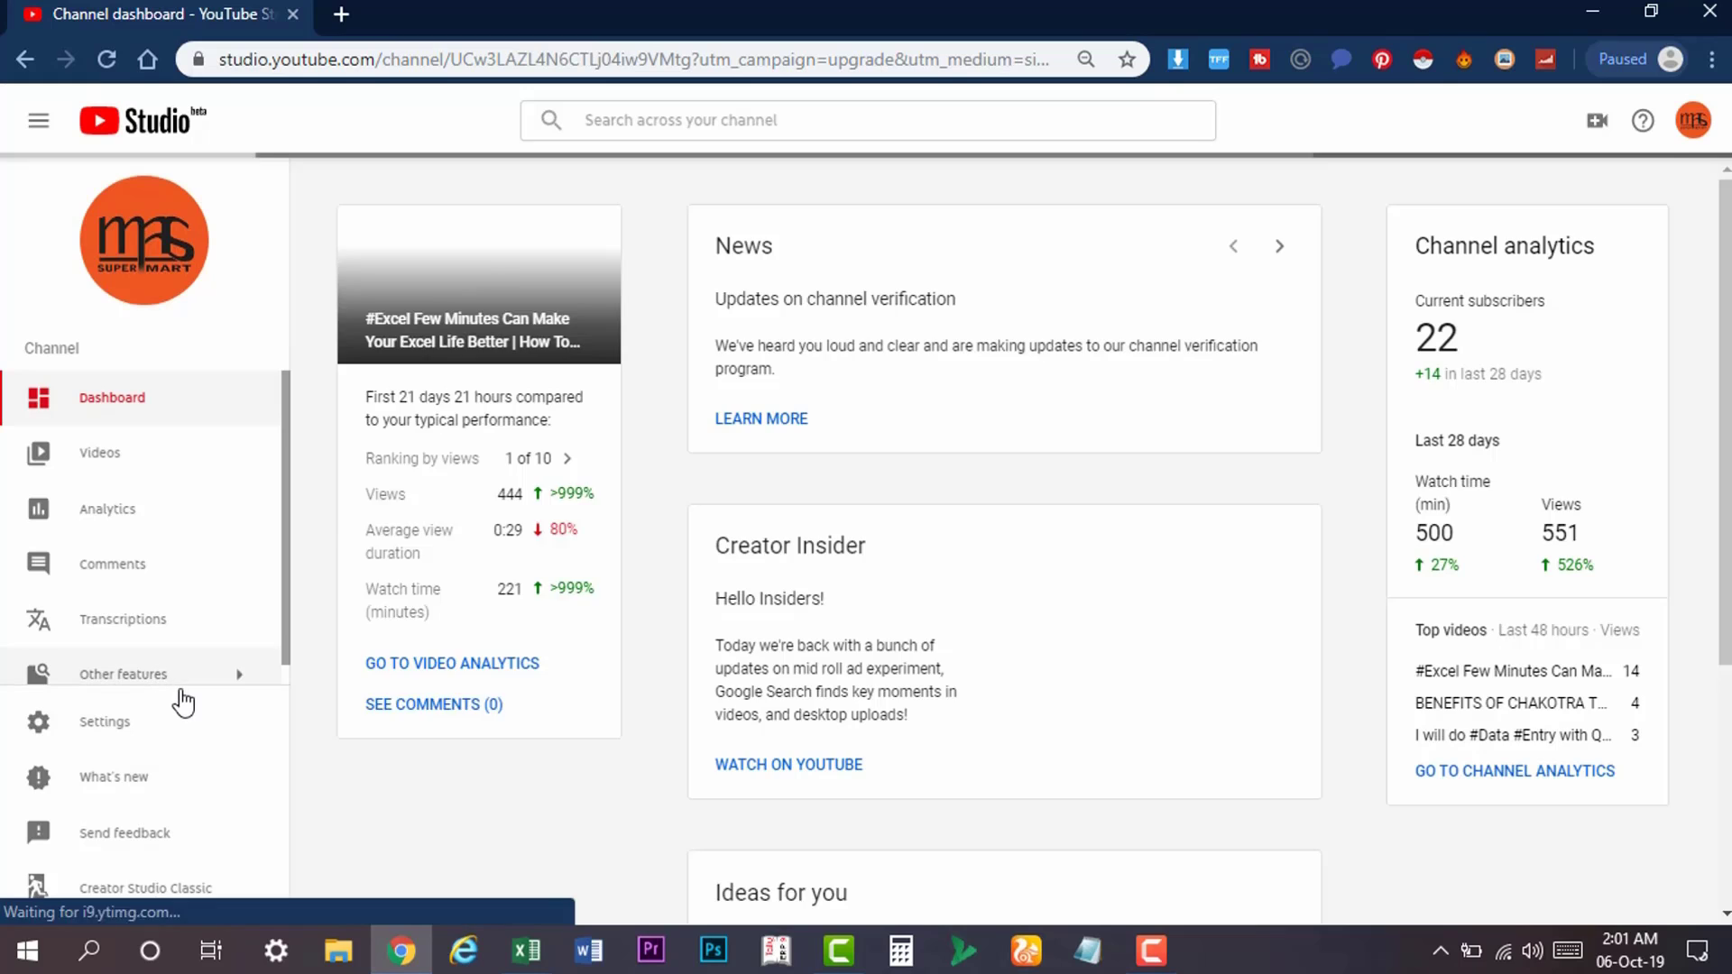
{"action": "mouse_move", "coordinate": [271, 693]}
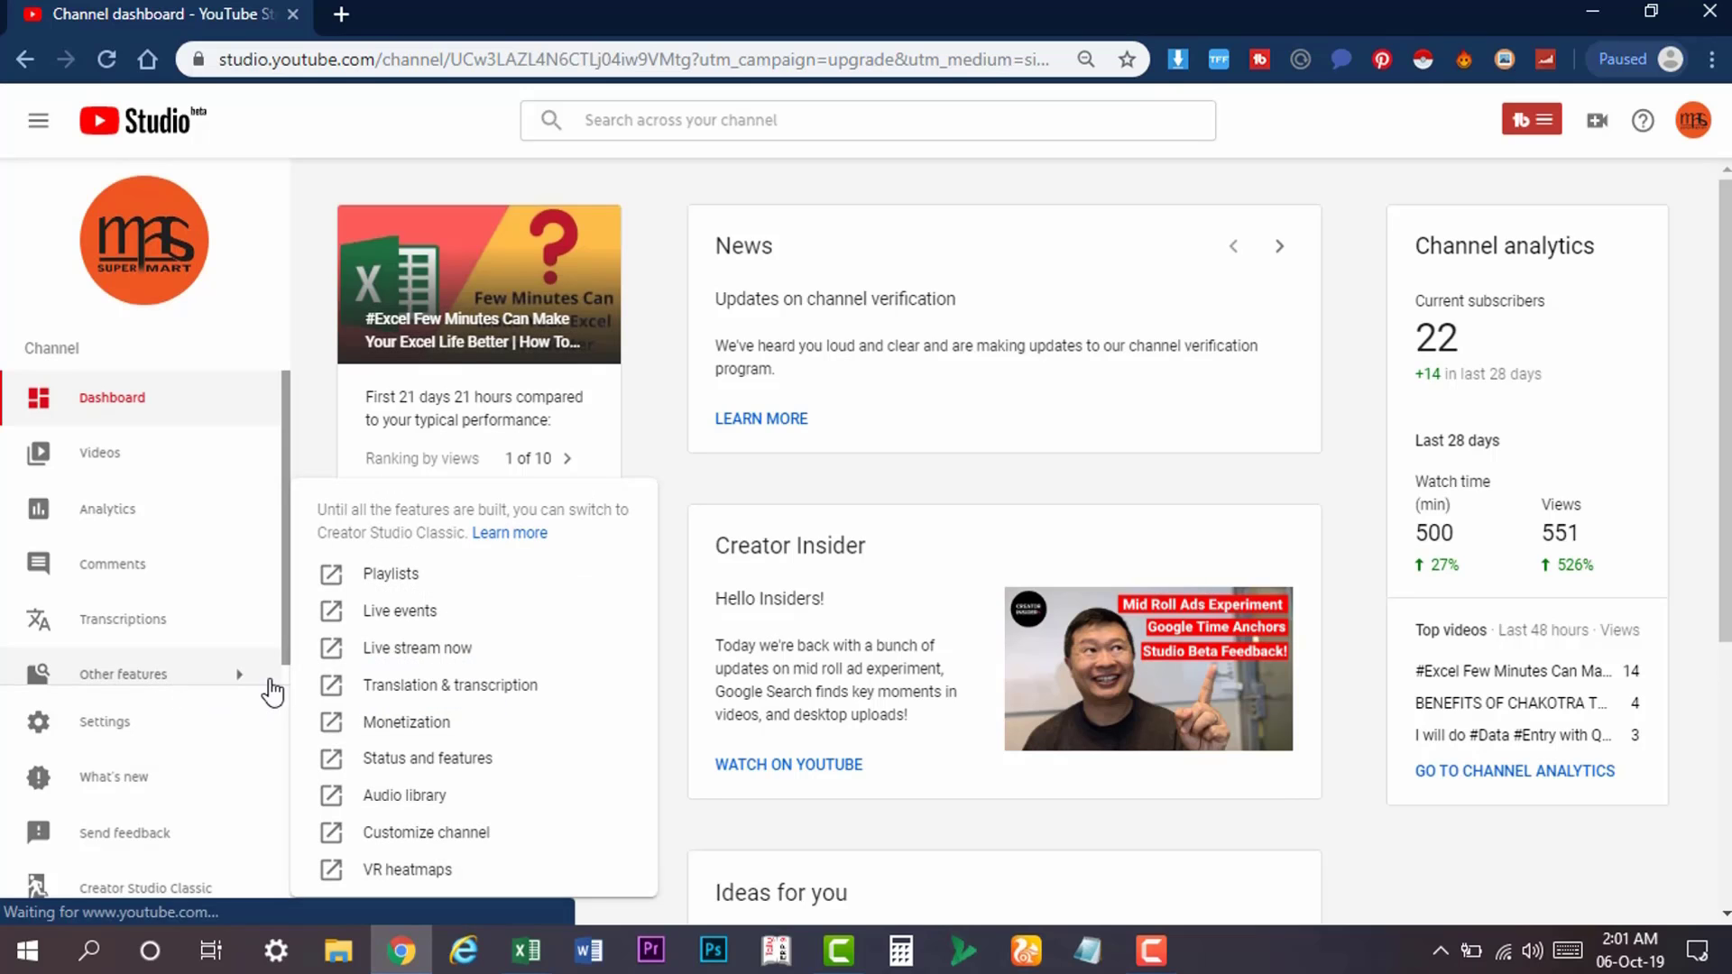
{"action": "left_click", "coordinate": [436, 726]}
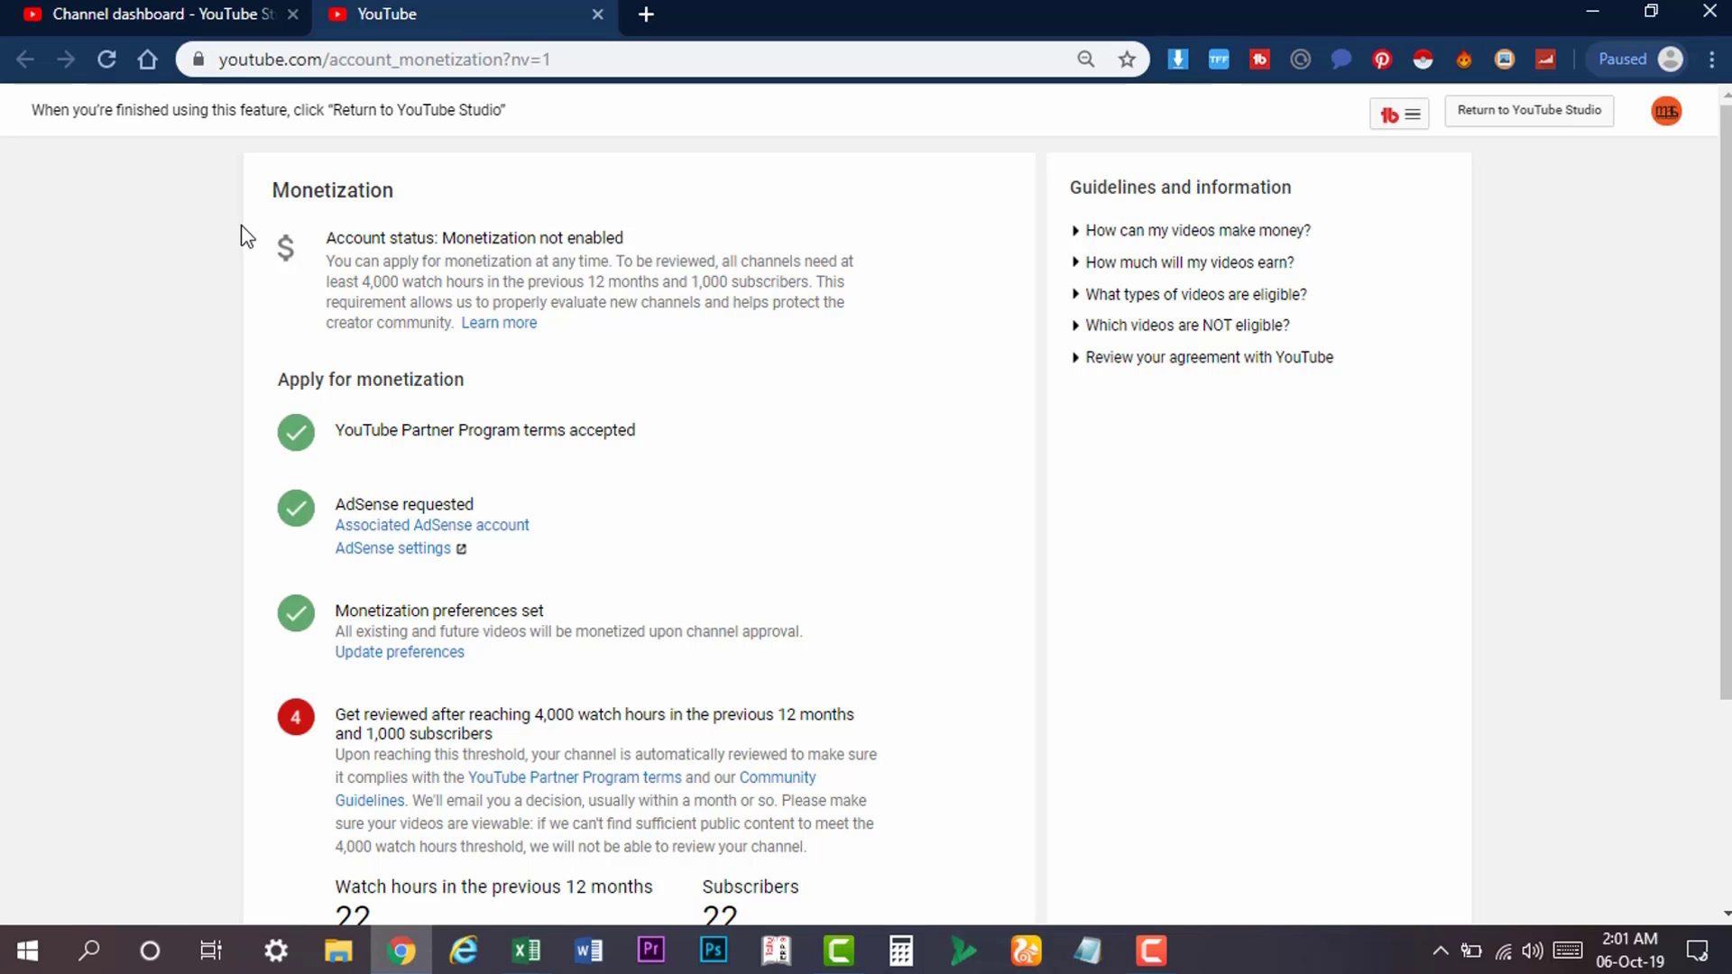
Step: Visit the classic upload page via Create > Upload video, then go back to the dashboard
{"action": "left_click", "coordinate": [198, 18]}
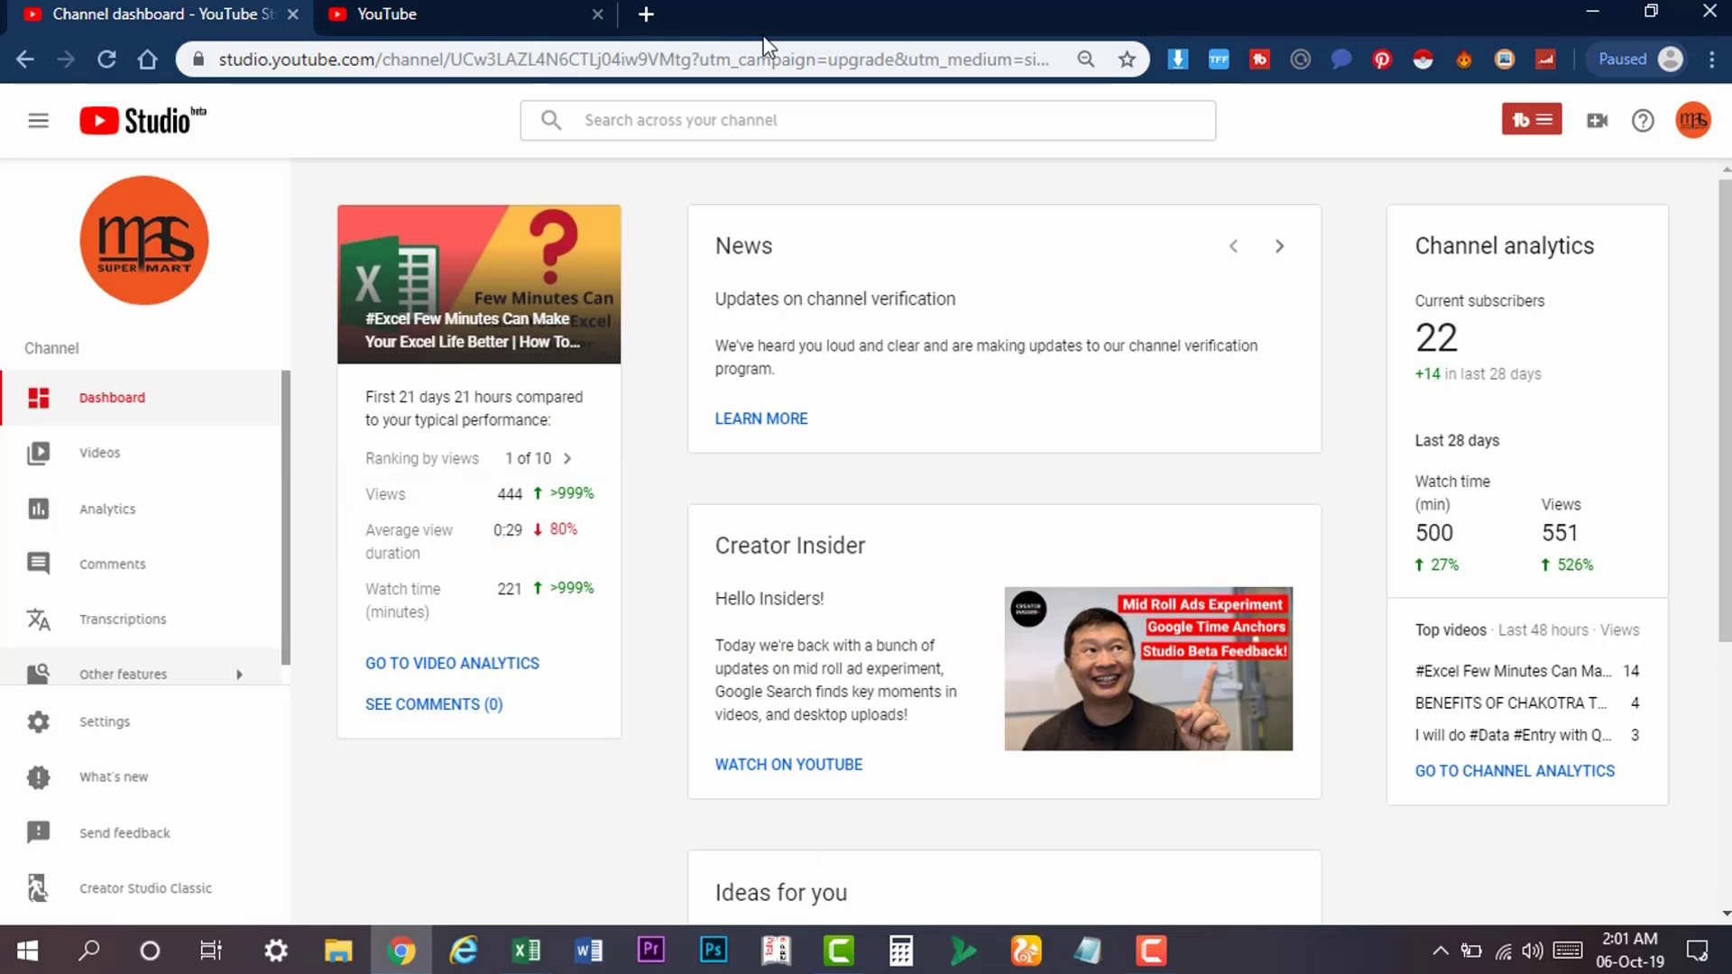
{"action": "left_click", "coordinate": [1598, 124]}
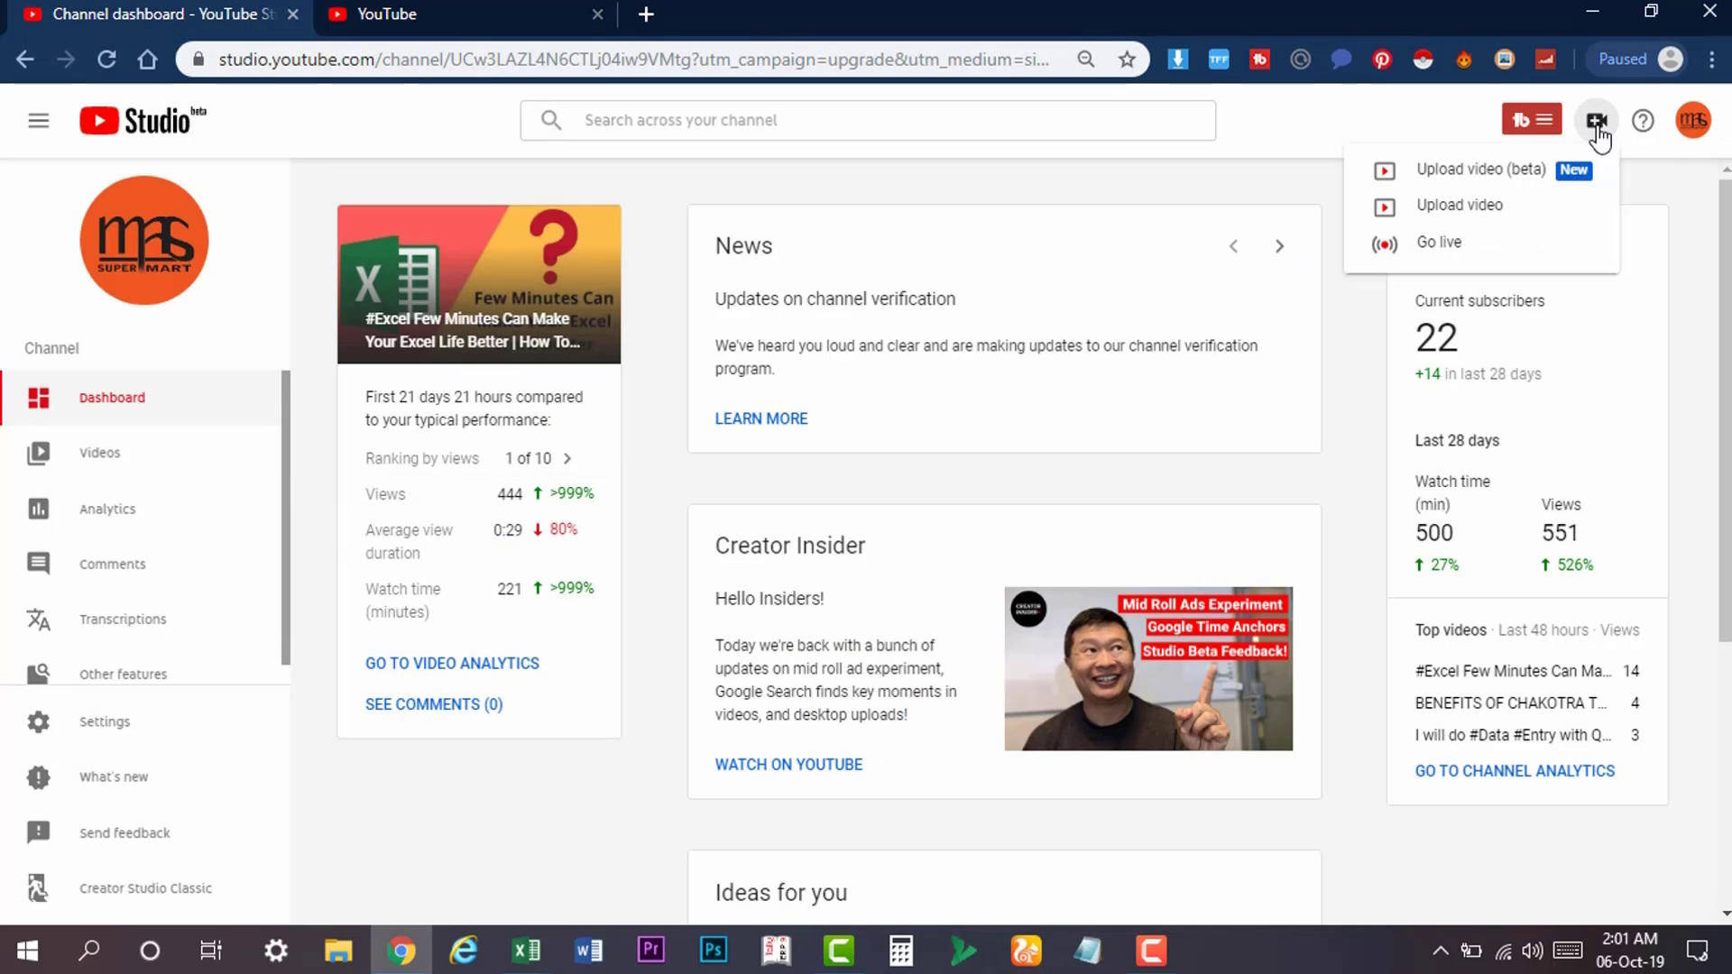
{"action": "left_click", "coordinate": [1497, 228]}
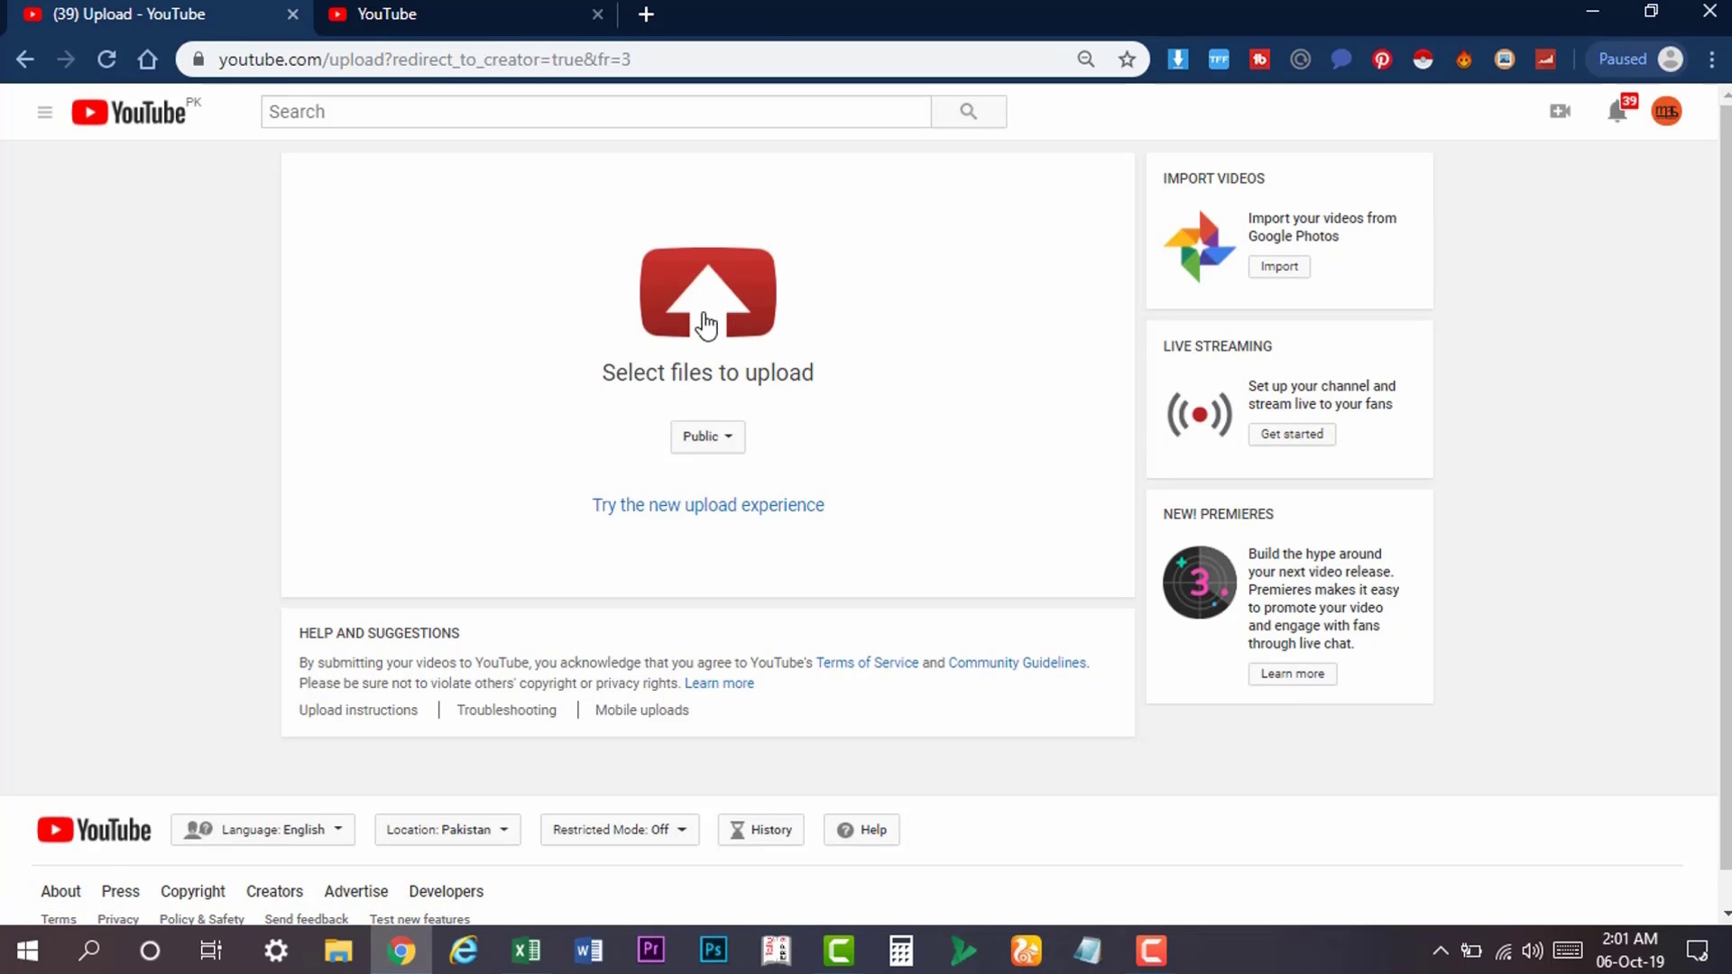
{"action": "left_click", "coordinate": [1564, 121]}
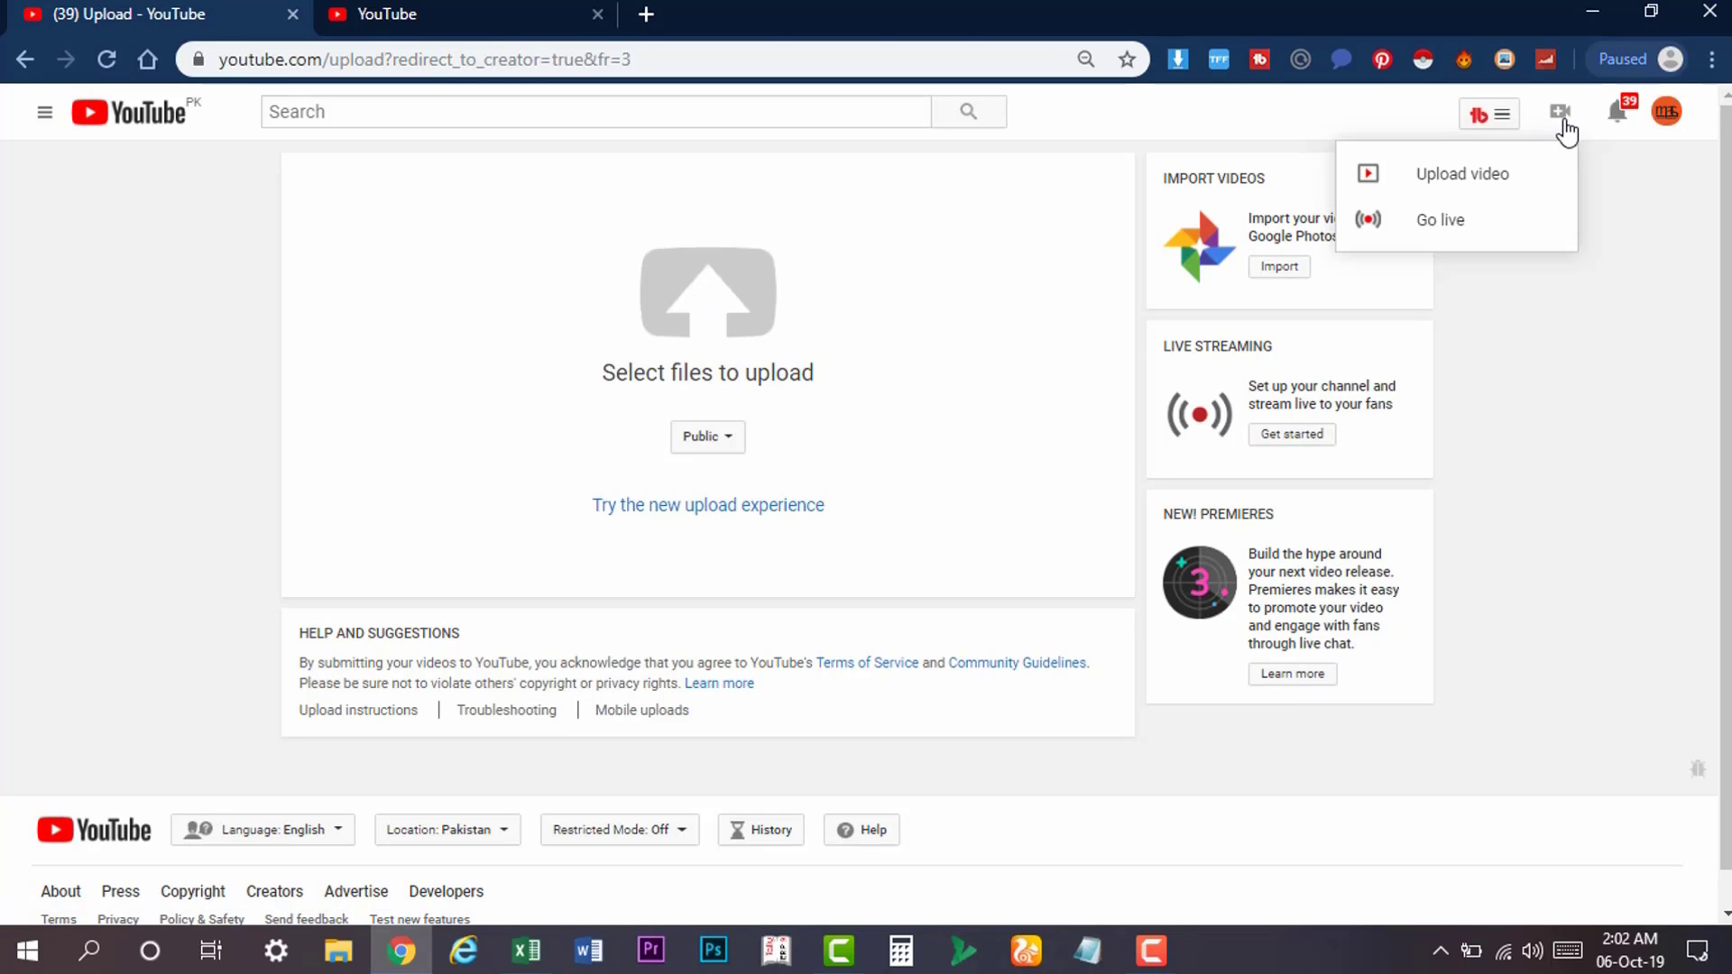
{"action": "left_click", "coordinate": [38, 61]}
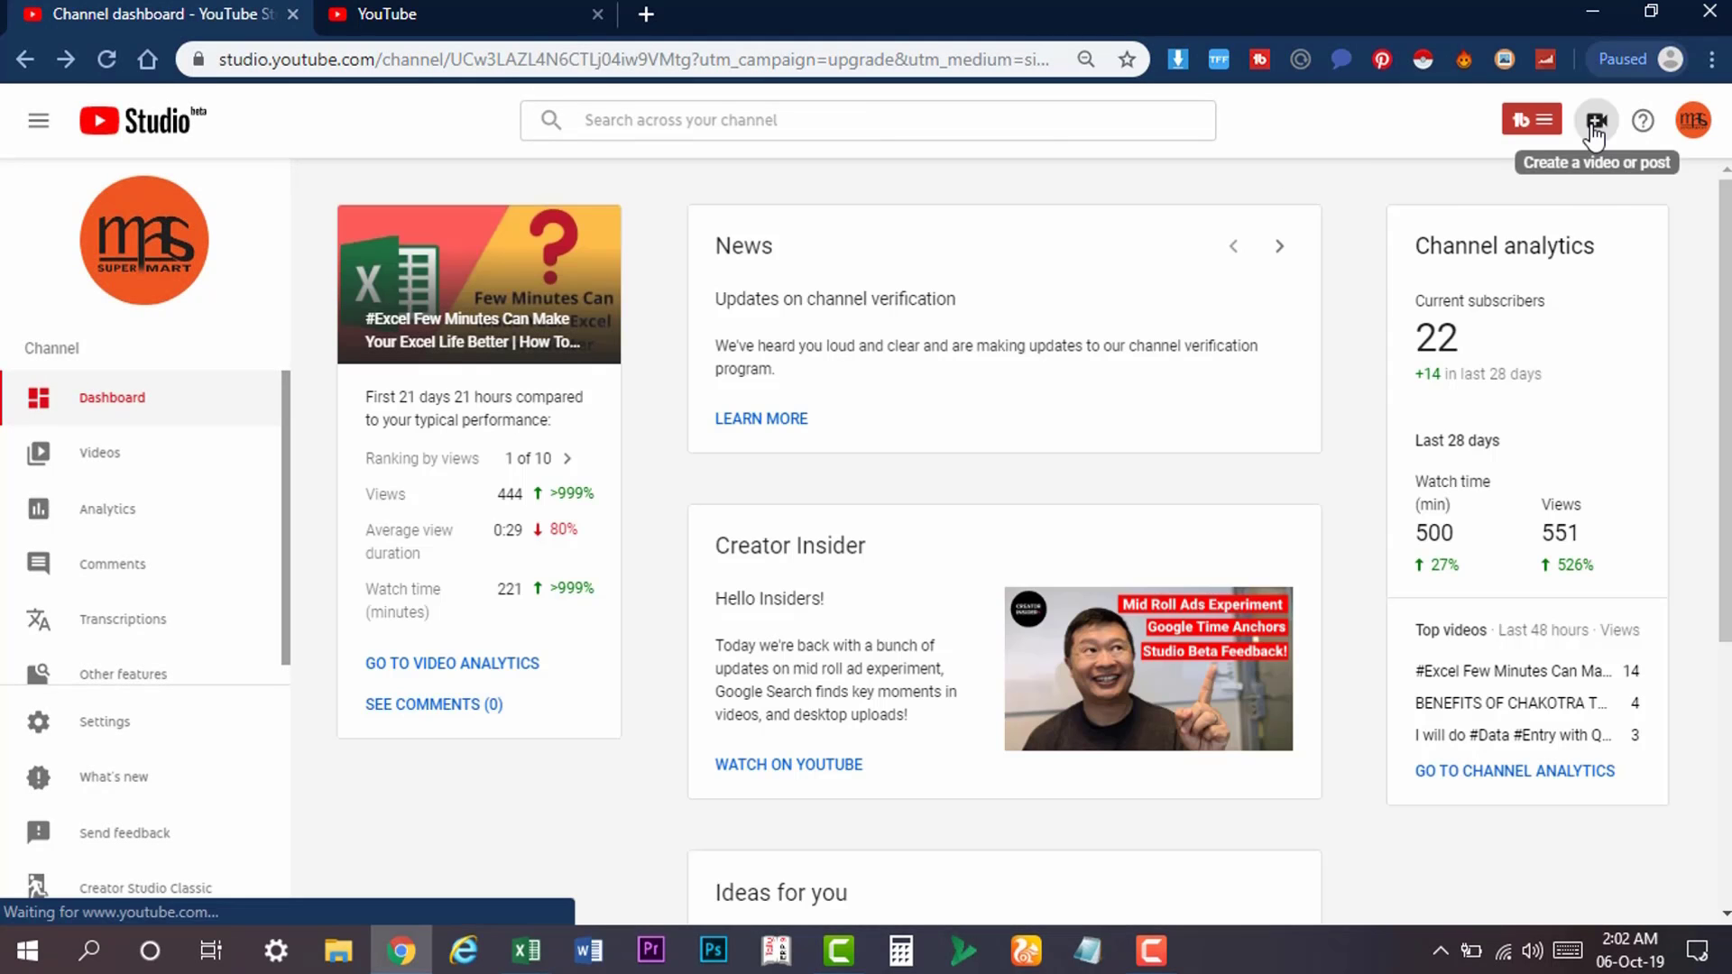
Step: Start a beta video upload and open the file picker with SELECT FILE
{"action": "left_click", "coordinate": [1595, 131]}
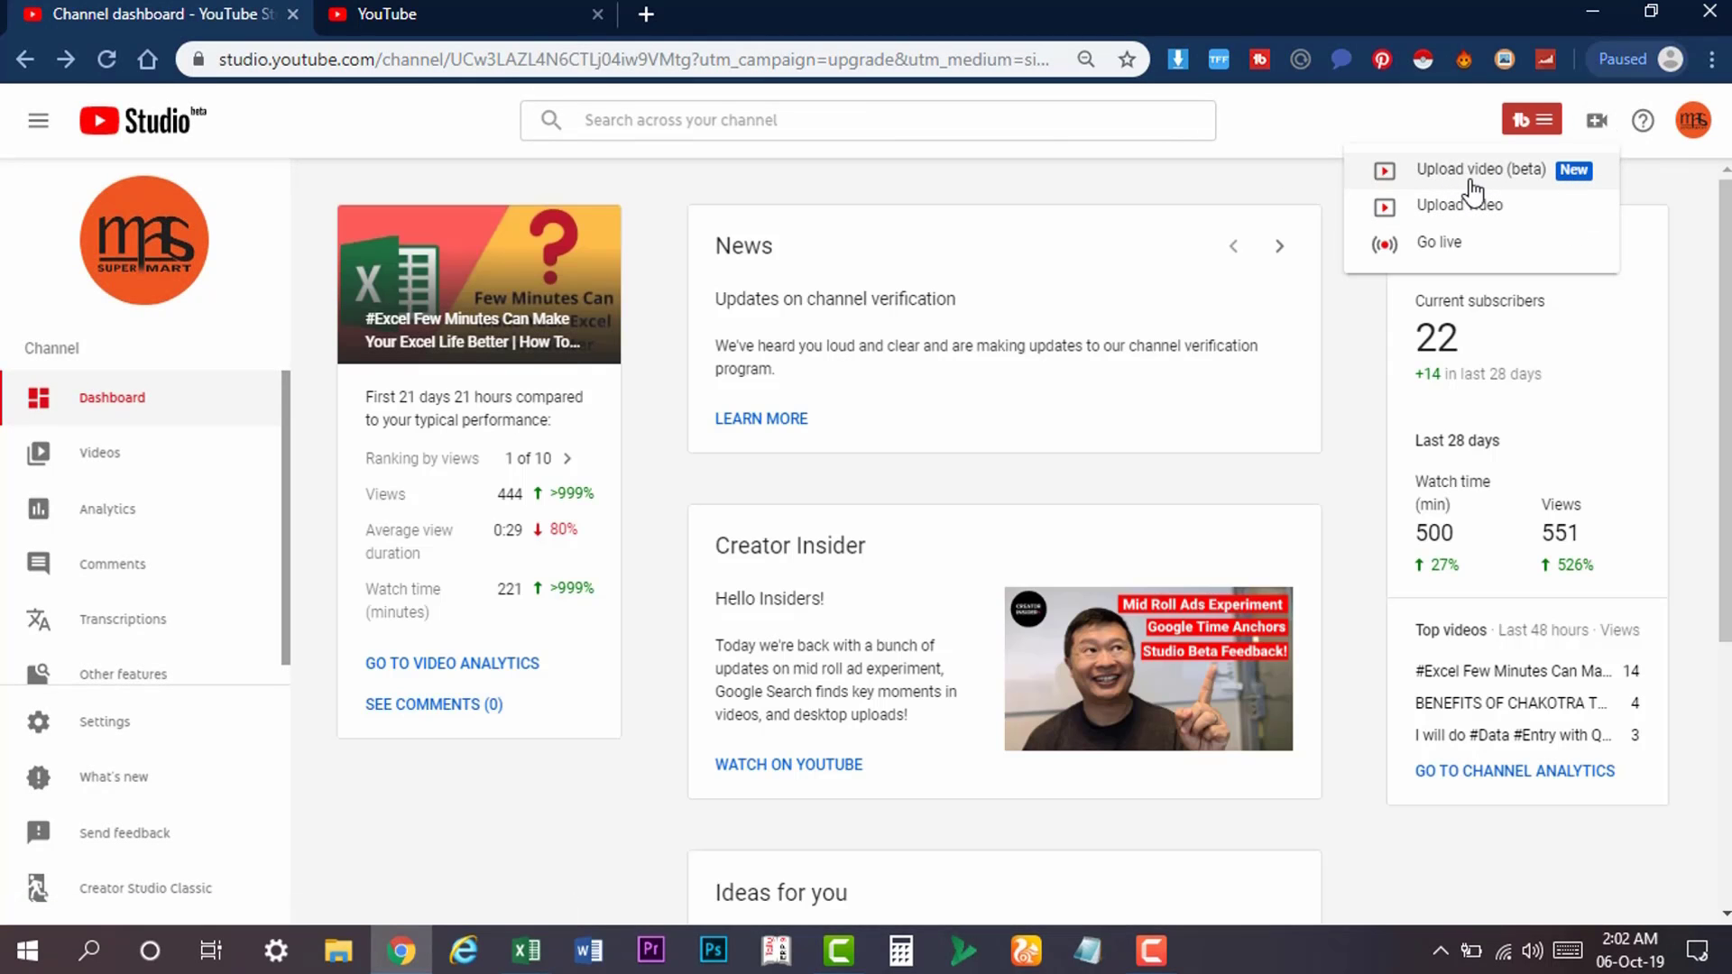
{"action": "left_click", "coordinate": [1556, 181]}
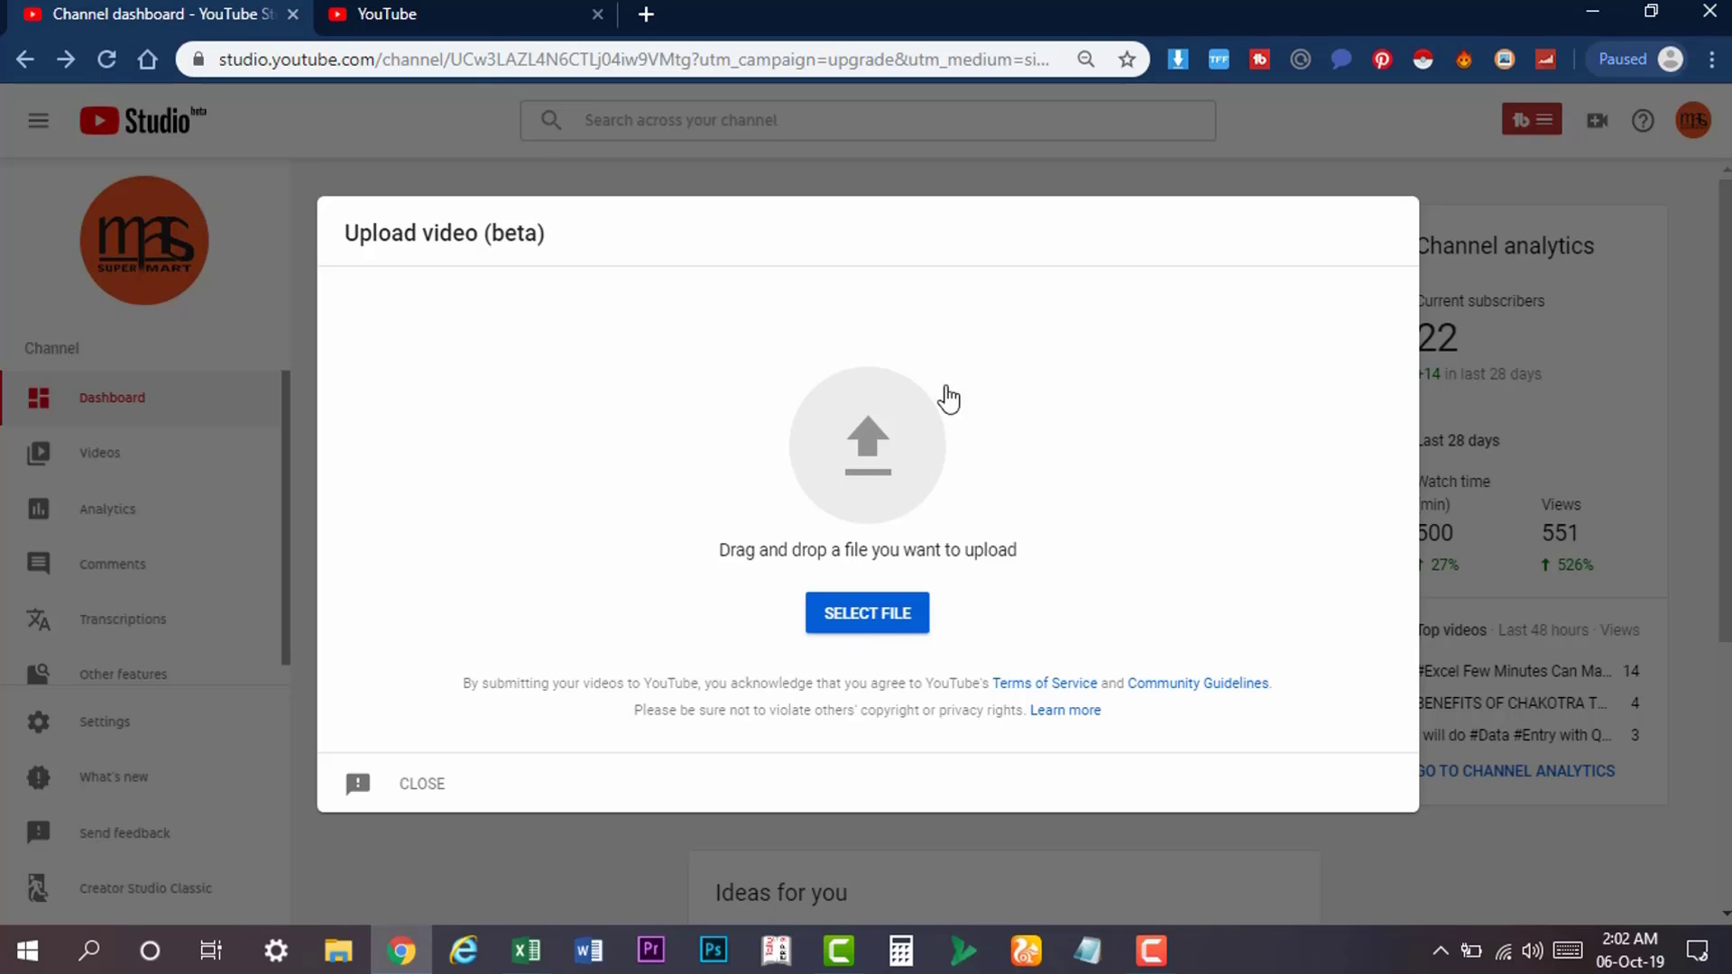
{"action": "left_click", "coordinate": [885, 611]}
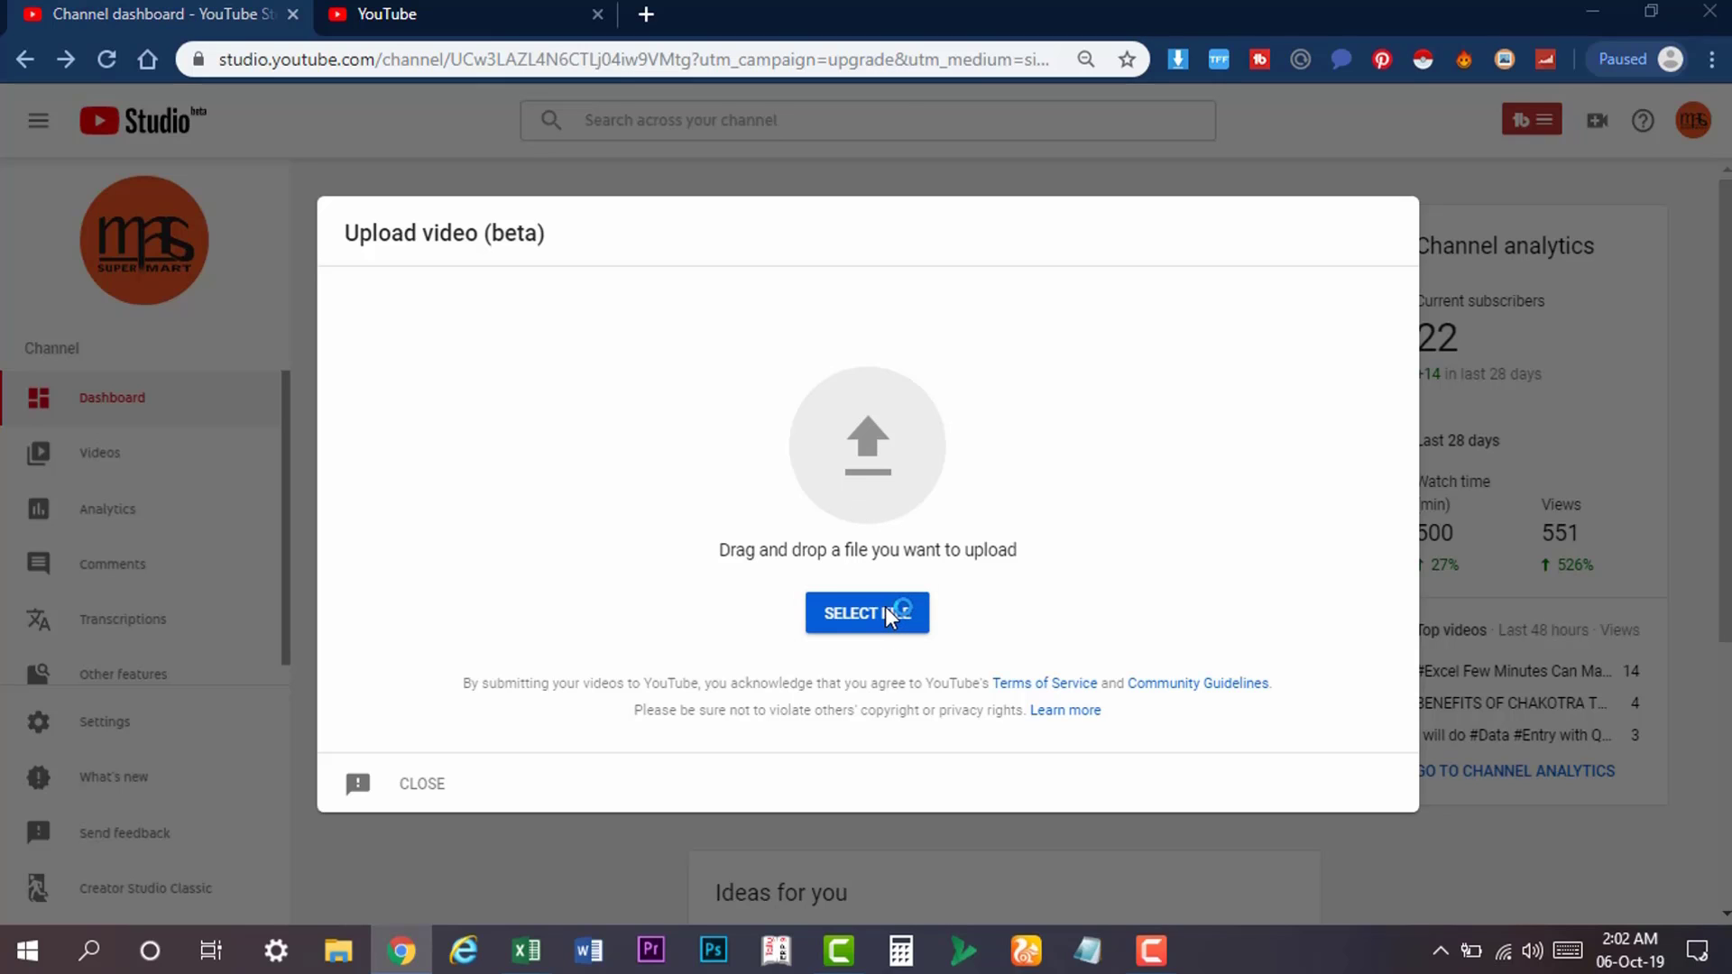
{"action": "scroll", "coordinate": [722, 609], "scroll_direction": "down", "scroll_amount": 3}
{"action": "scroll", "coordinate": [721, 609], "scroll_direction": "up", "scroll_amount": 3}
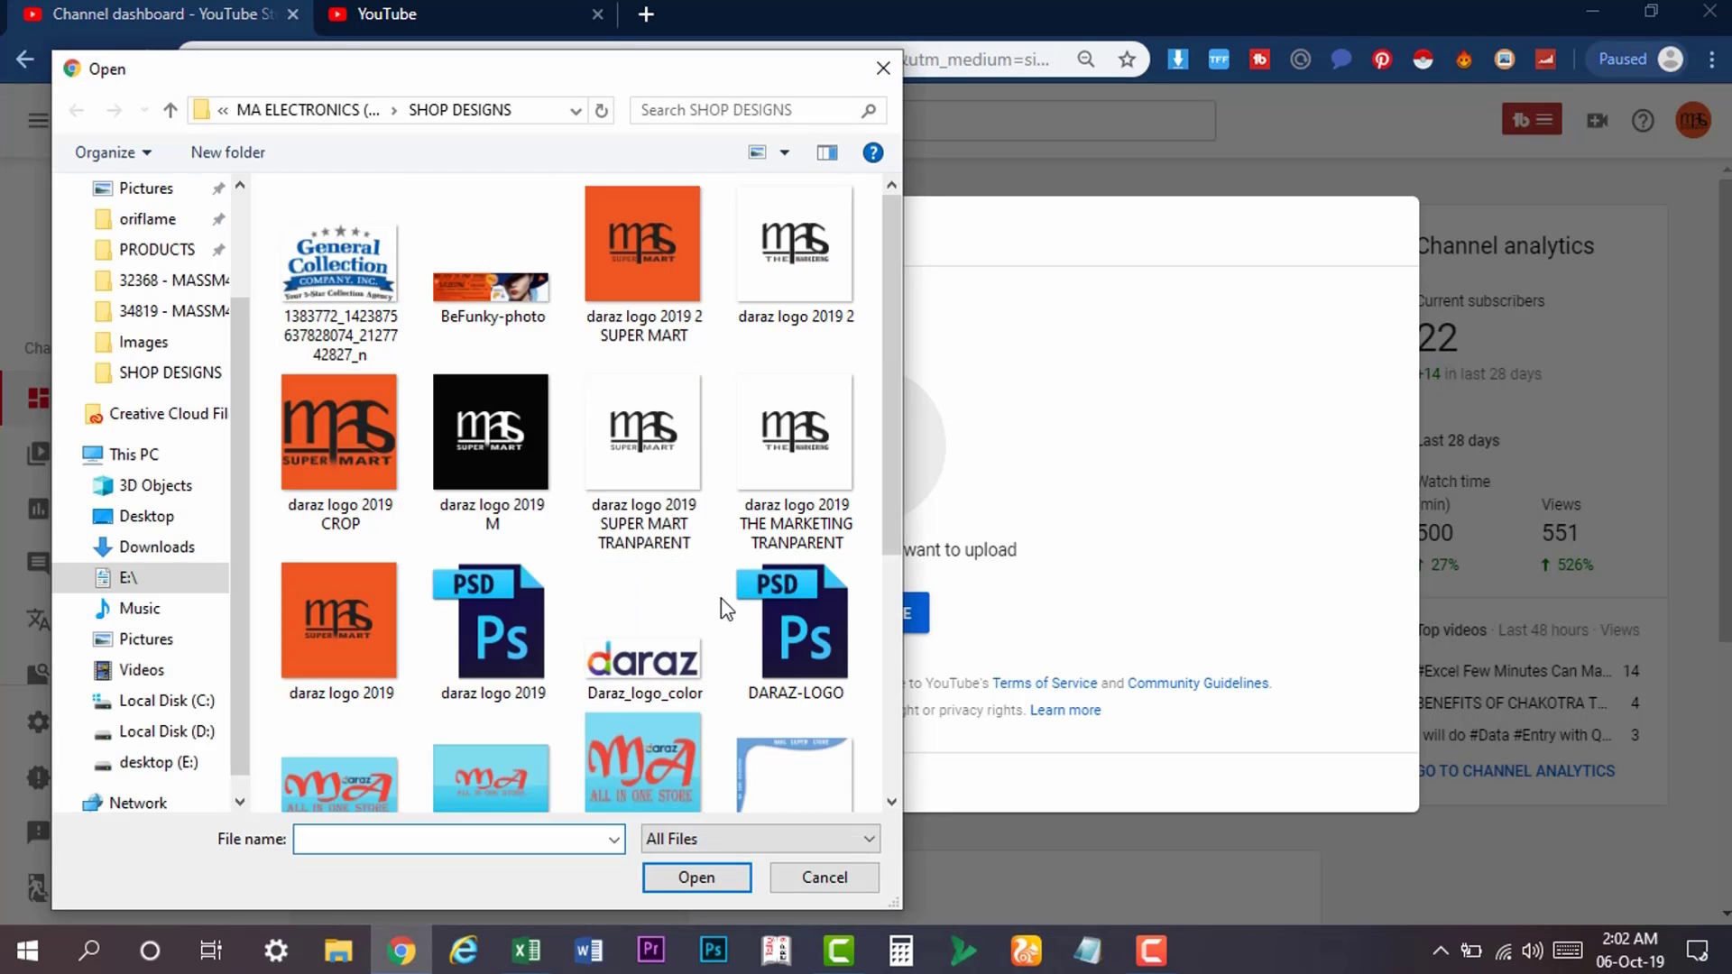
Step: Browse E: > fiverr > YOUTUBE > EXCEL PROJECT to Untitled Project and upload its MP4
{"action": "left_click", "coordinate": [171, 641]}
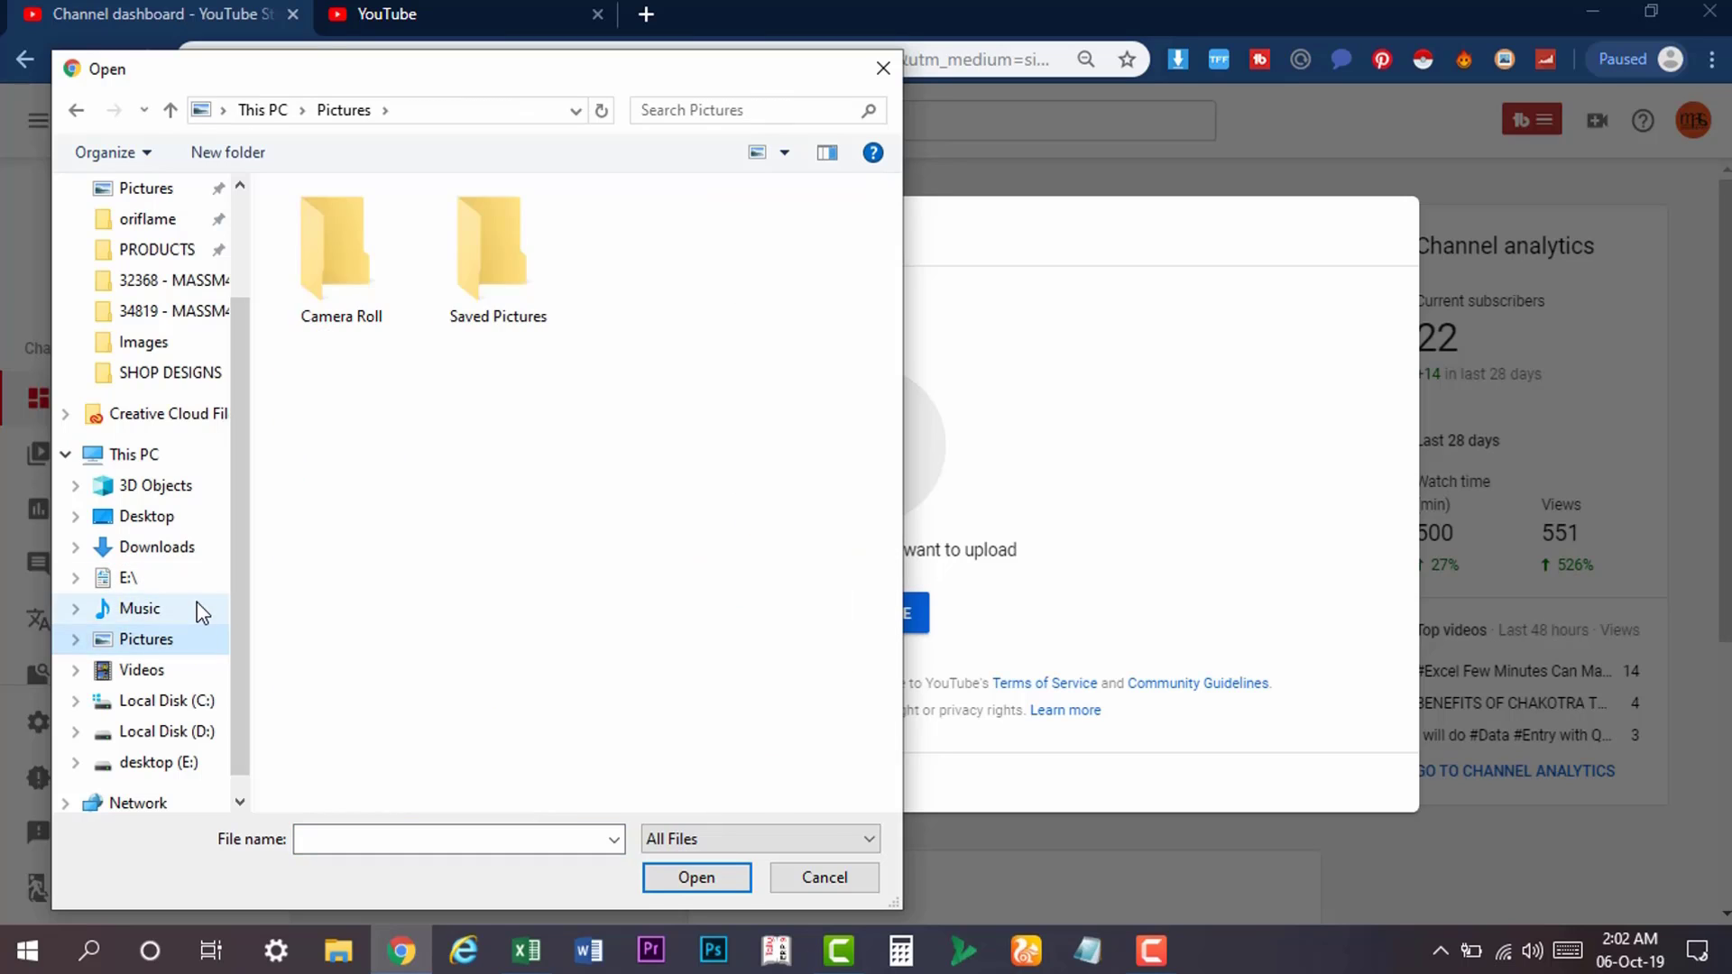
{"action": "left_click", "coordinate": [200, 612]}
{"action": "scroll", "coordinate": [194, 632], "scroll_direction": "down", "scroll_amount": 1}
{"action": "left_click", "coordinate": [185, 733]}
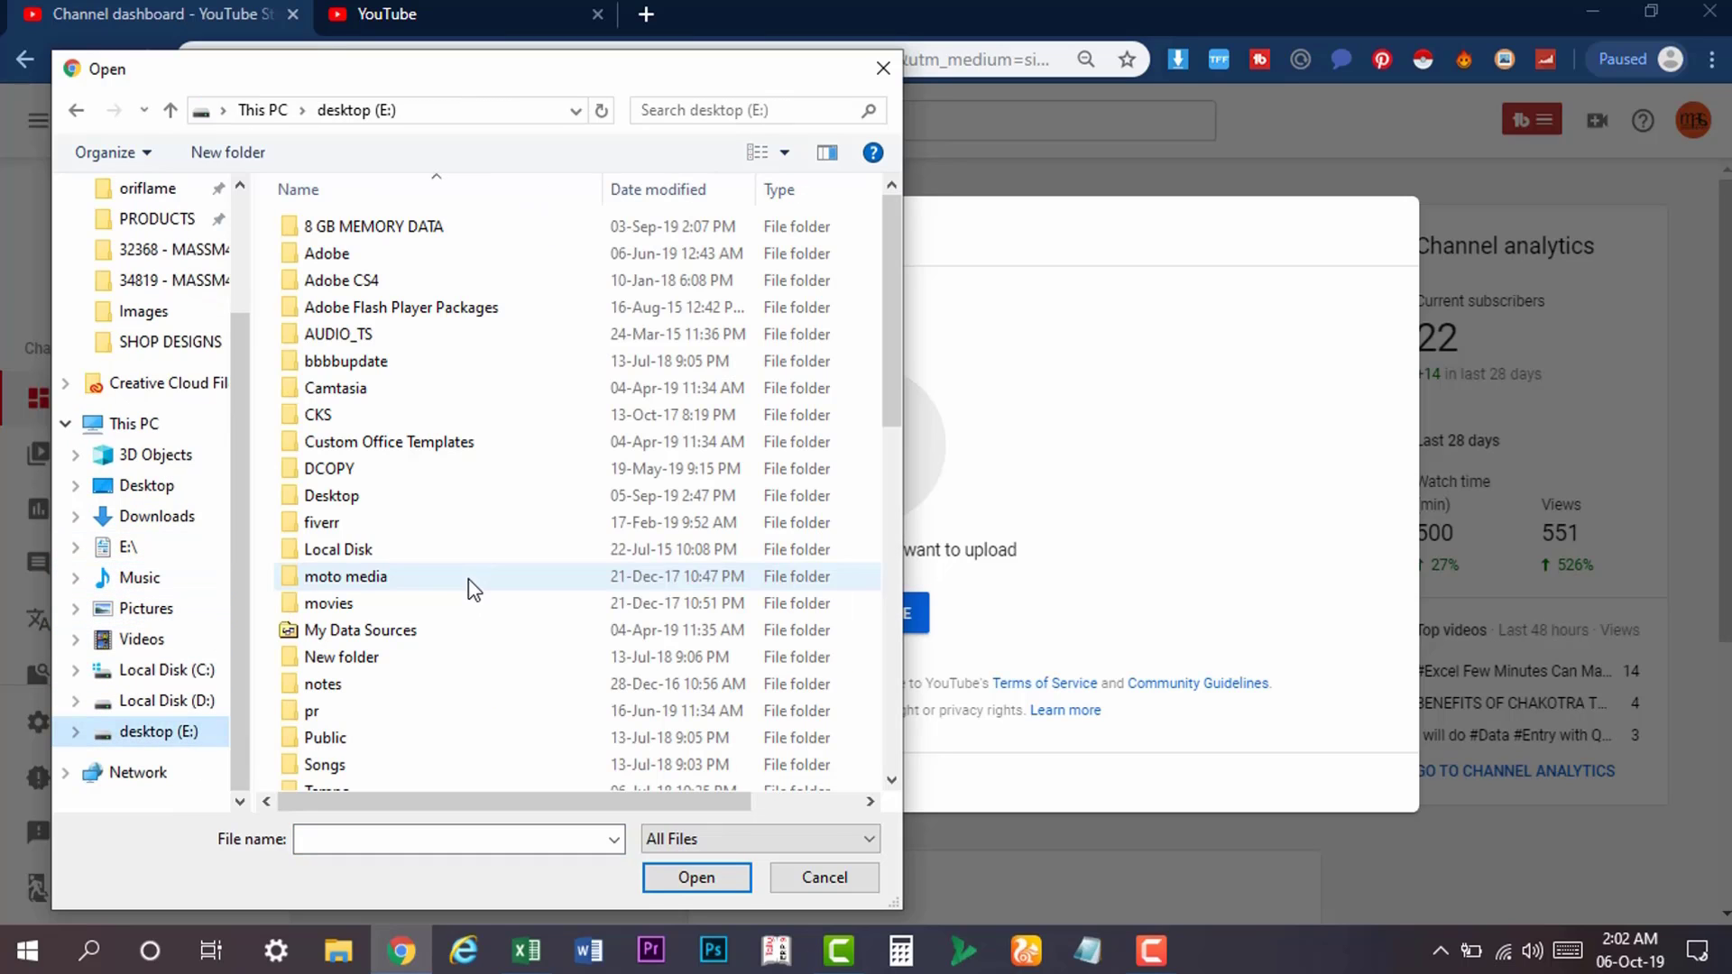
{"action": "double_click", "coordinate": [456, 523]}
{"action": "double_click", "coordinate": [445, 308]}
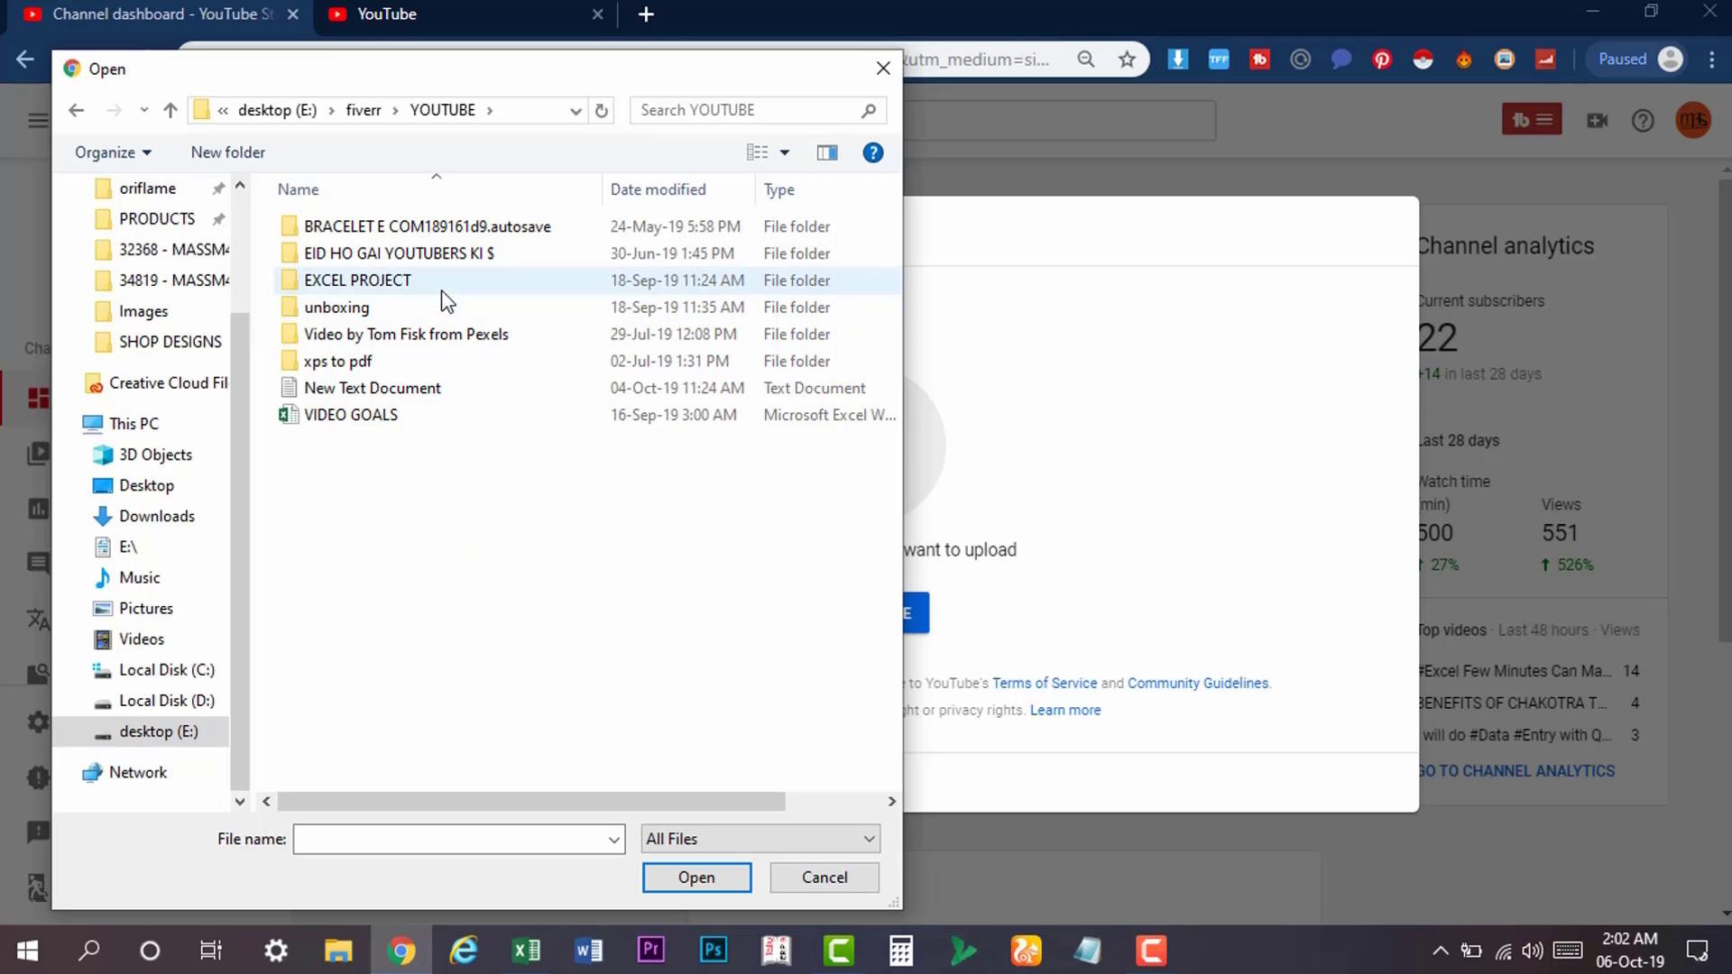
{"action": "double_click", "coordinate": [441, 286]}
{"action": "double_click", "coordinate": [356, 227]}
{"action": "double_click", "coordinate": [357, 227]}
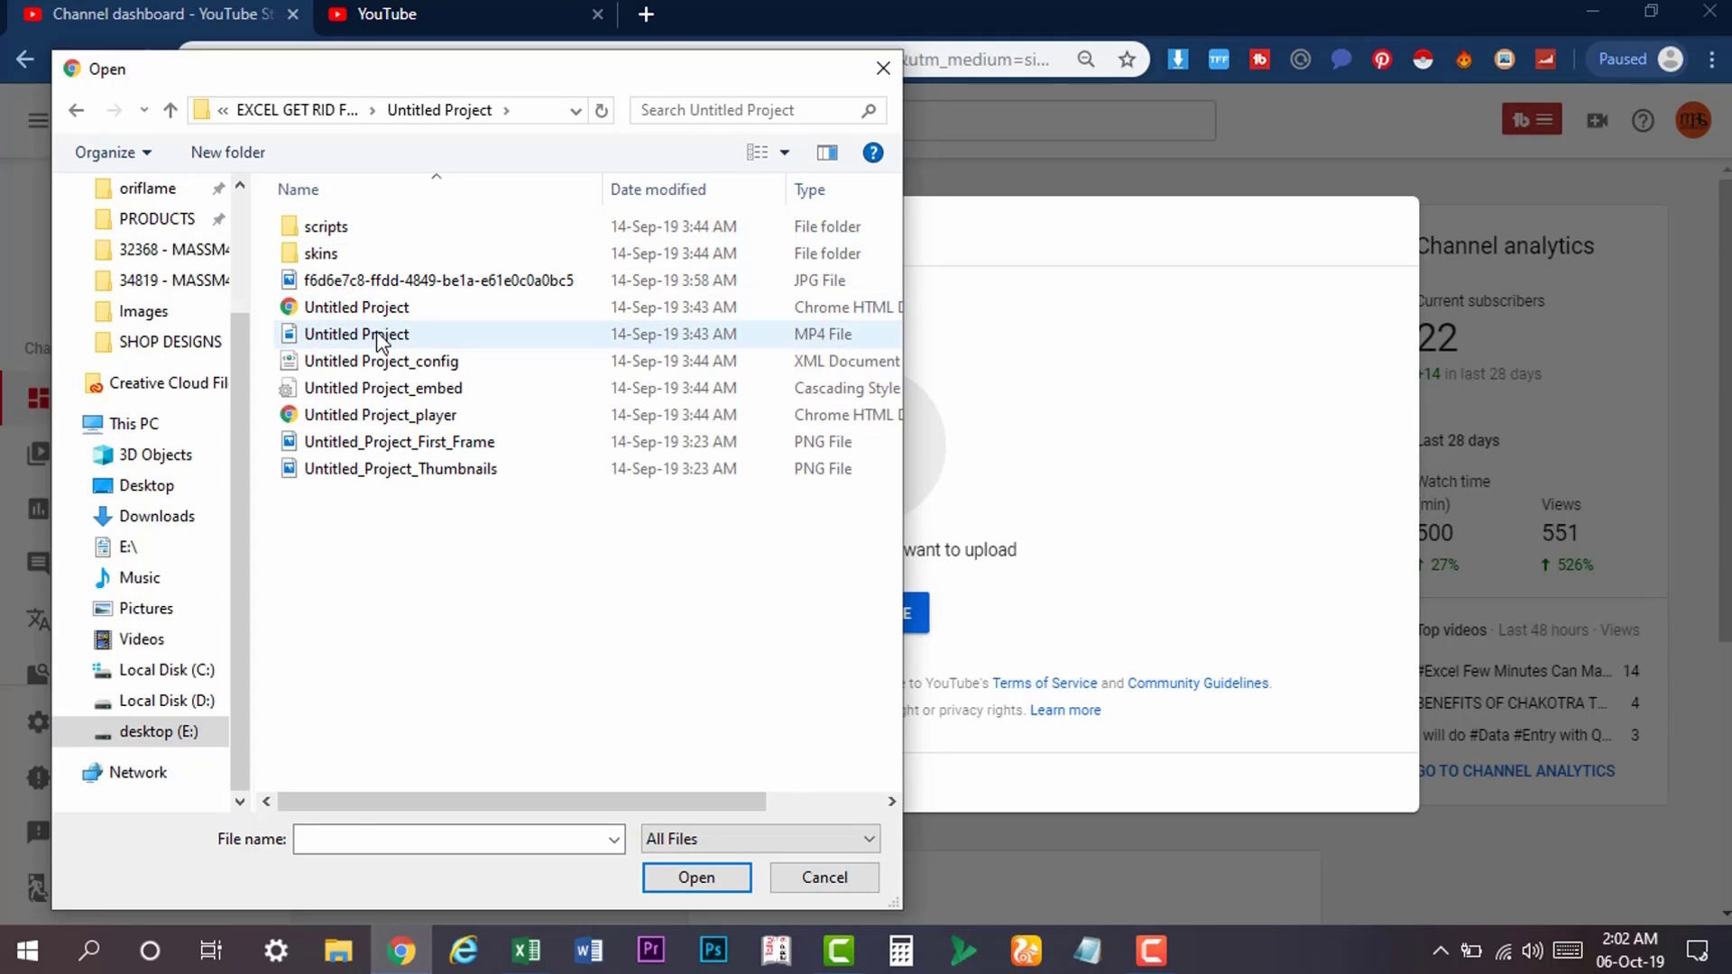
{"action": "double_click", "coordinate": [380, 338]}
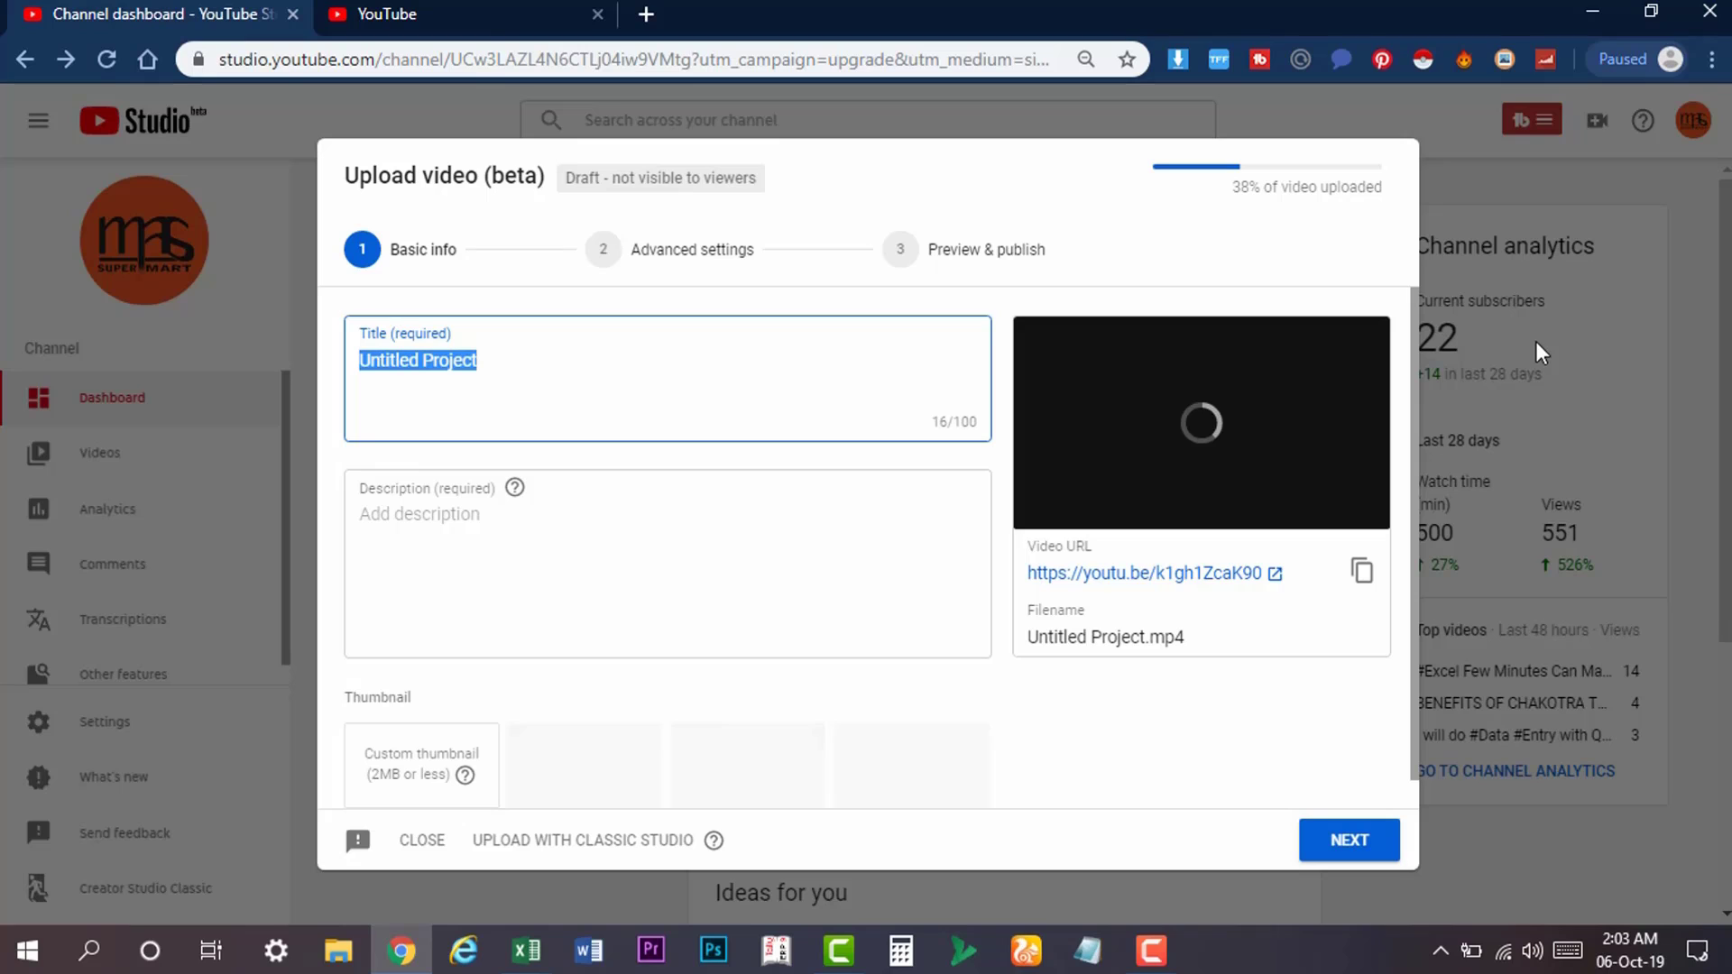
Step: Edit the Untitled Project title and description, then close the upload flagged as a duplicate
{"action": "left_click", "coordinate": [526, 406]}
{"action": "left_click", "coordinate": [545, 569]}
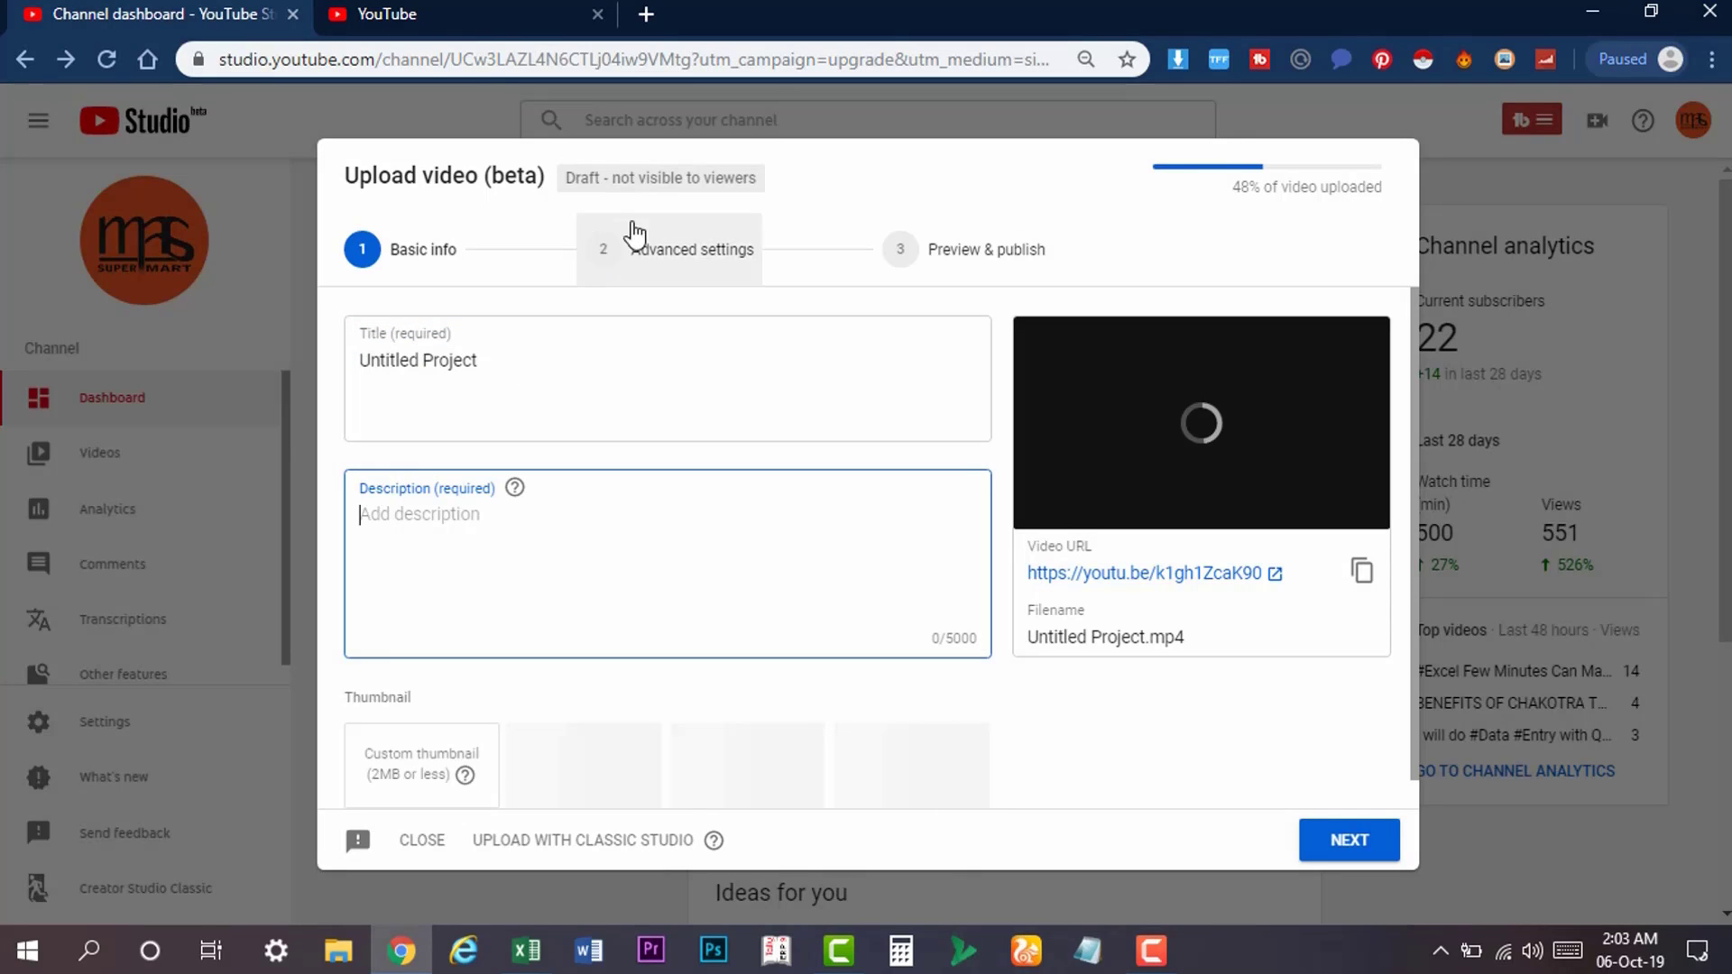
{"action": "scroll", "coordinate": [796, 552], "scroll_direction": "down", "scroll_amount": 1}
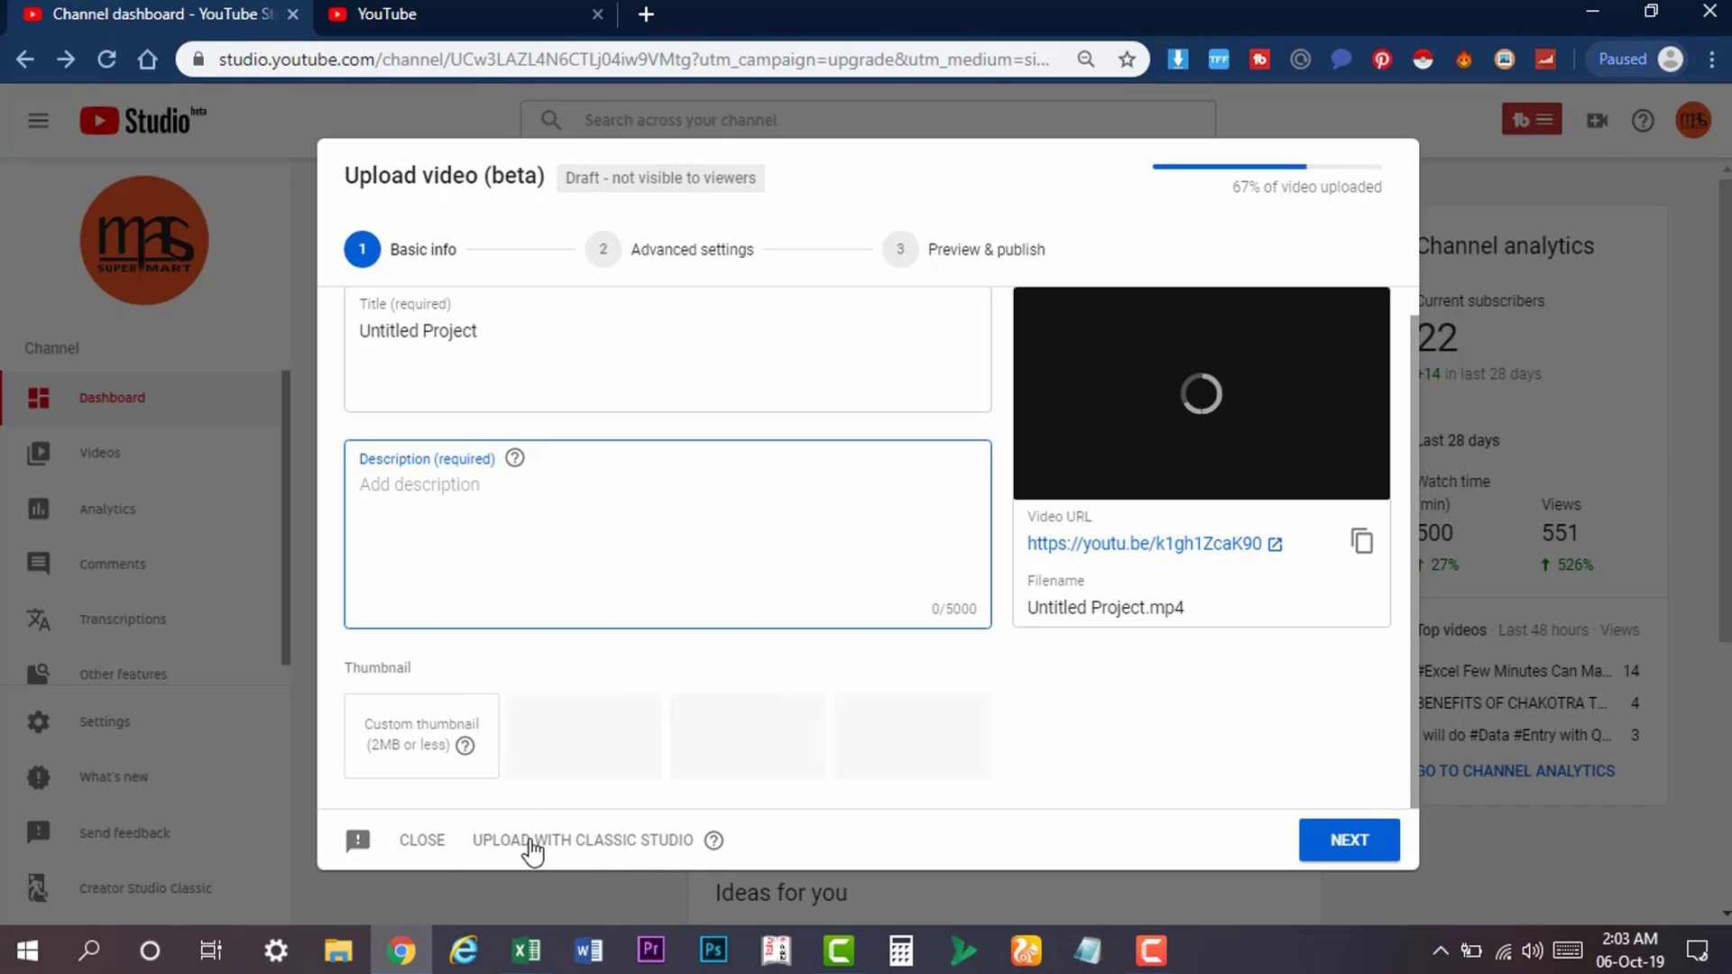
{"action": "left_click", "coordinate": [619, 402]}
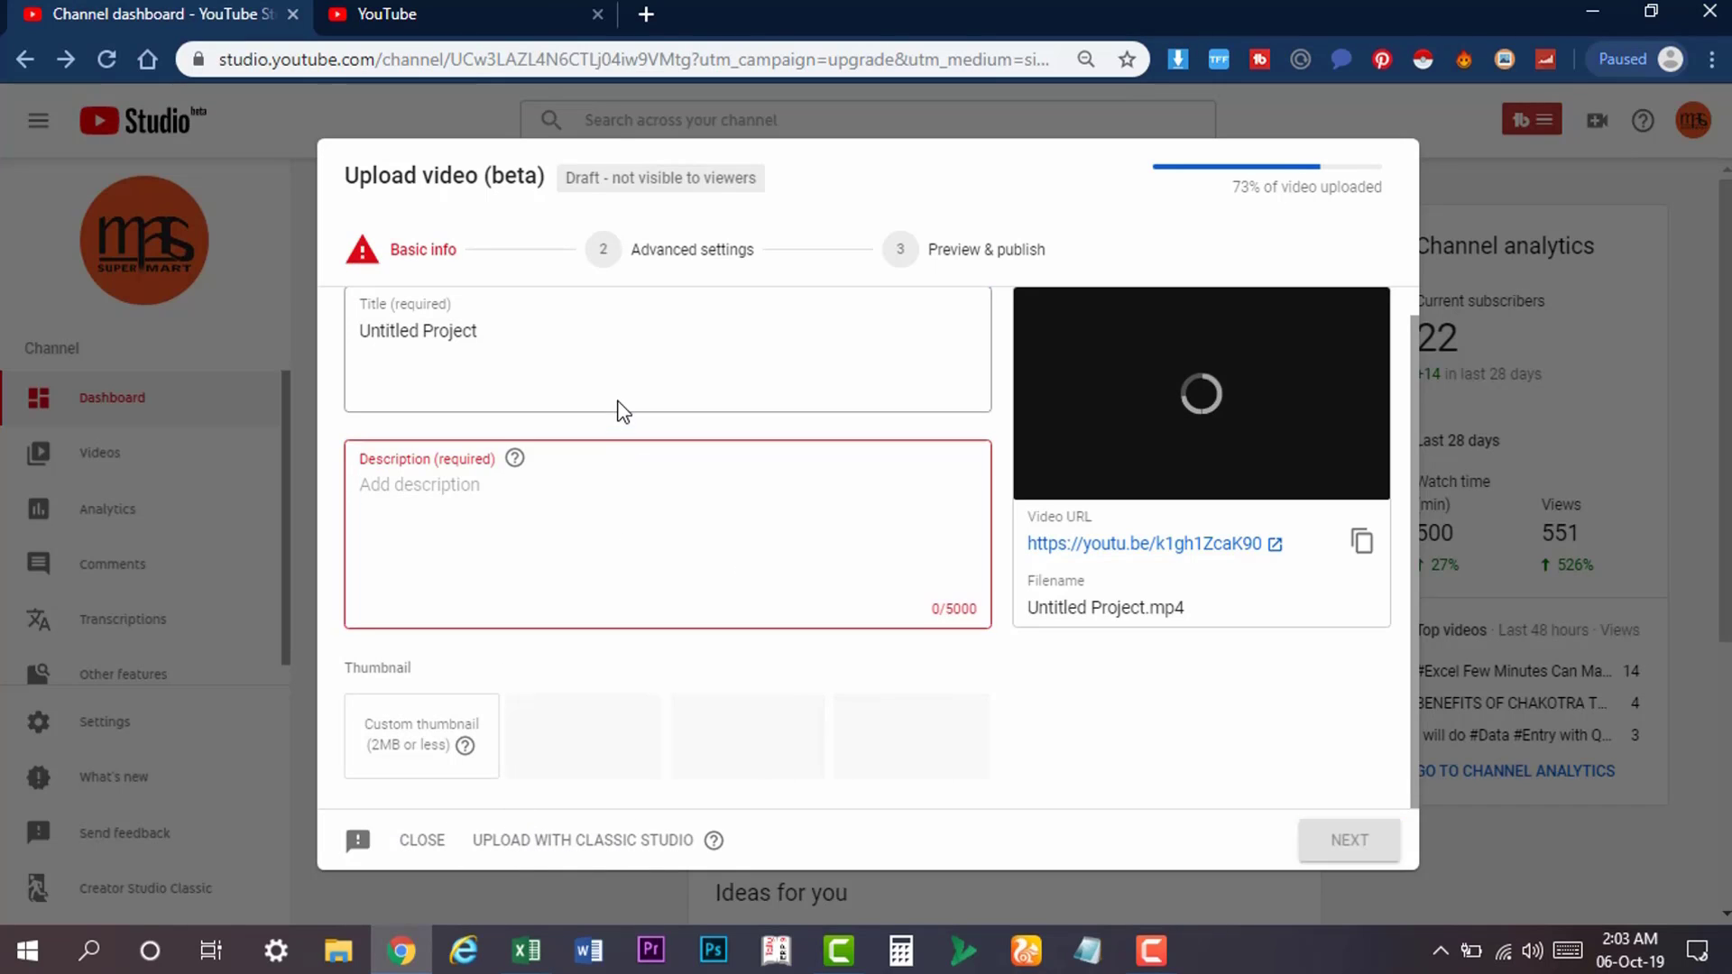
{"action": "key", "text": "ctrl+a"}
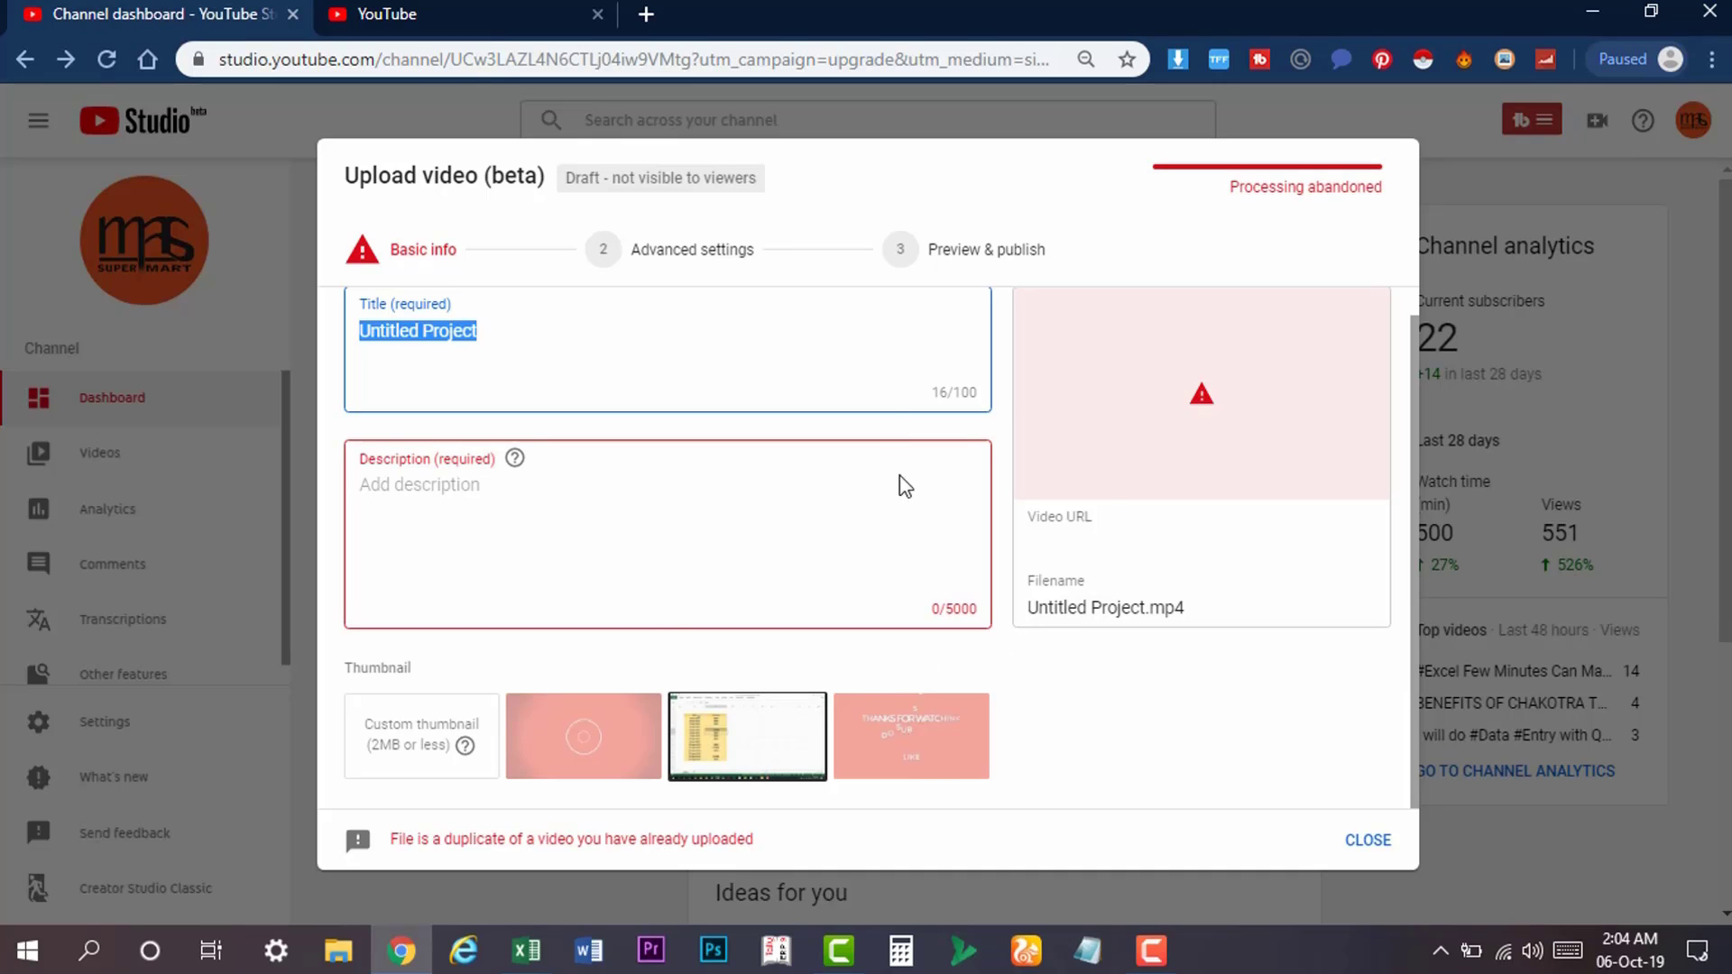
{"action": "left_click", "coordinate": [1364, 839]}
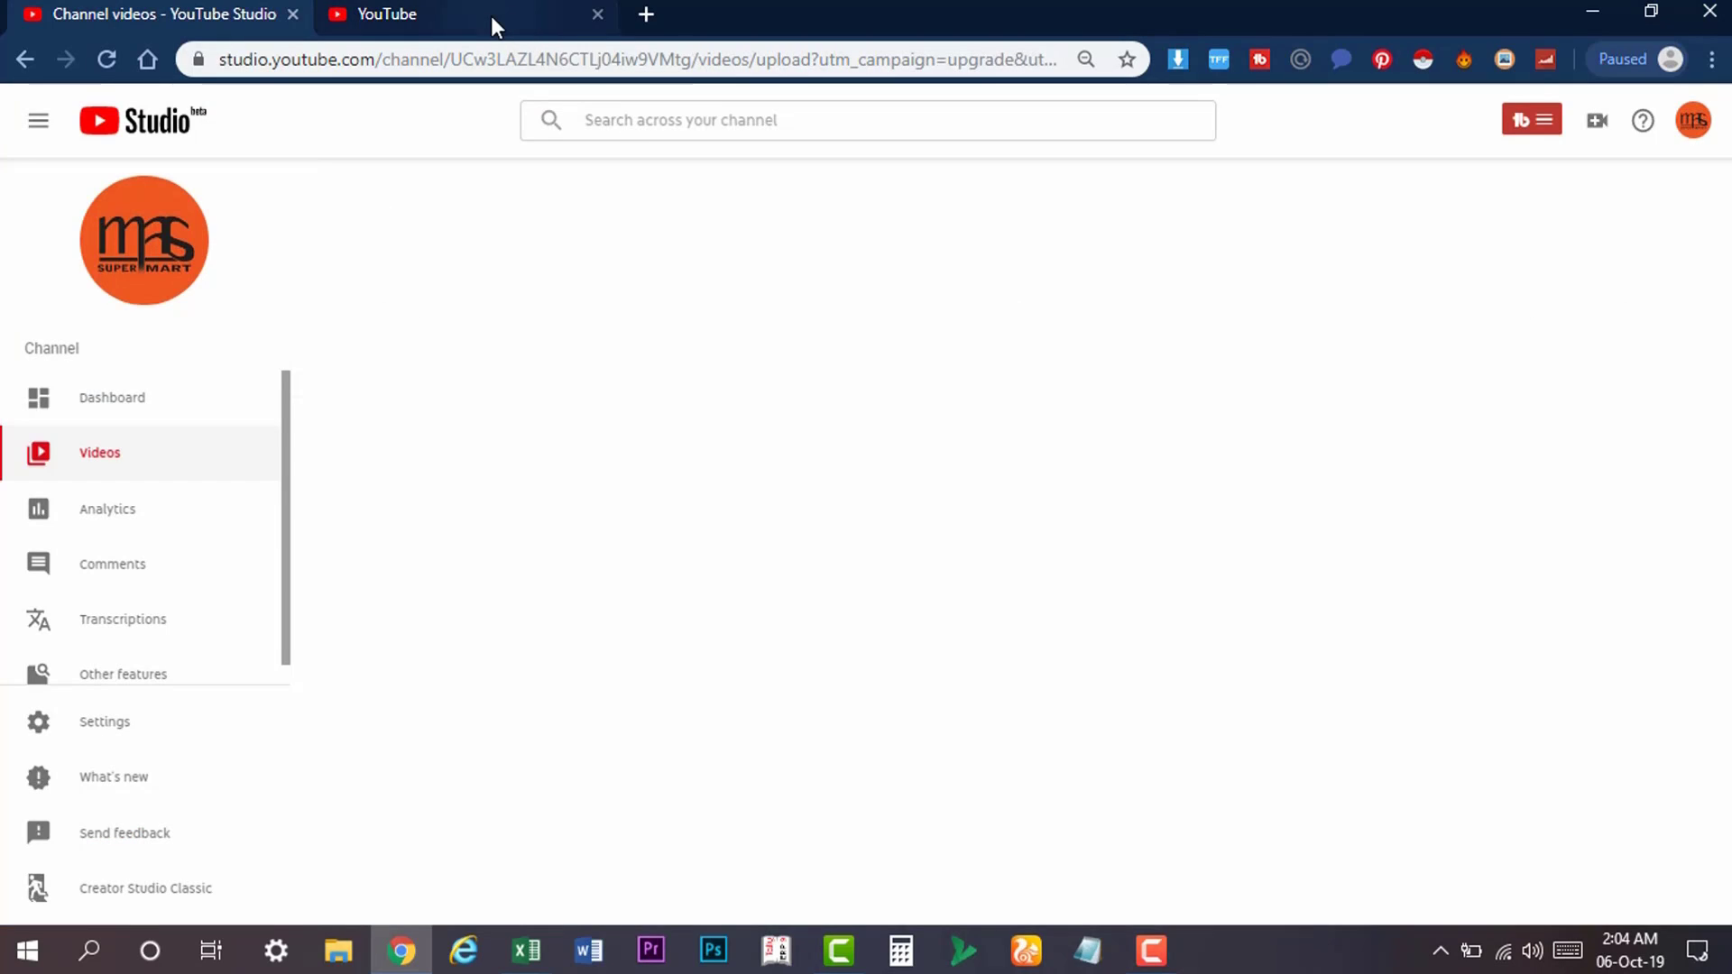
Step: Permanently delete the abandoned Untitled Project draft after reviewing its duplicate-upload error
{"action": "left_click", "coordinate": [490, 14]}
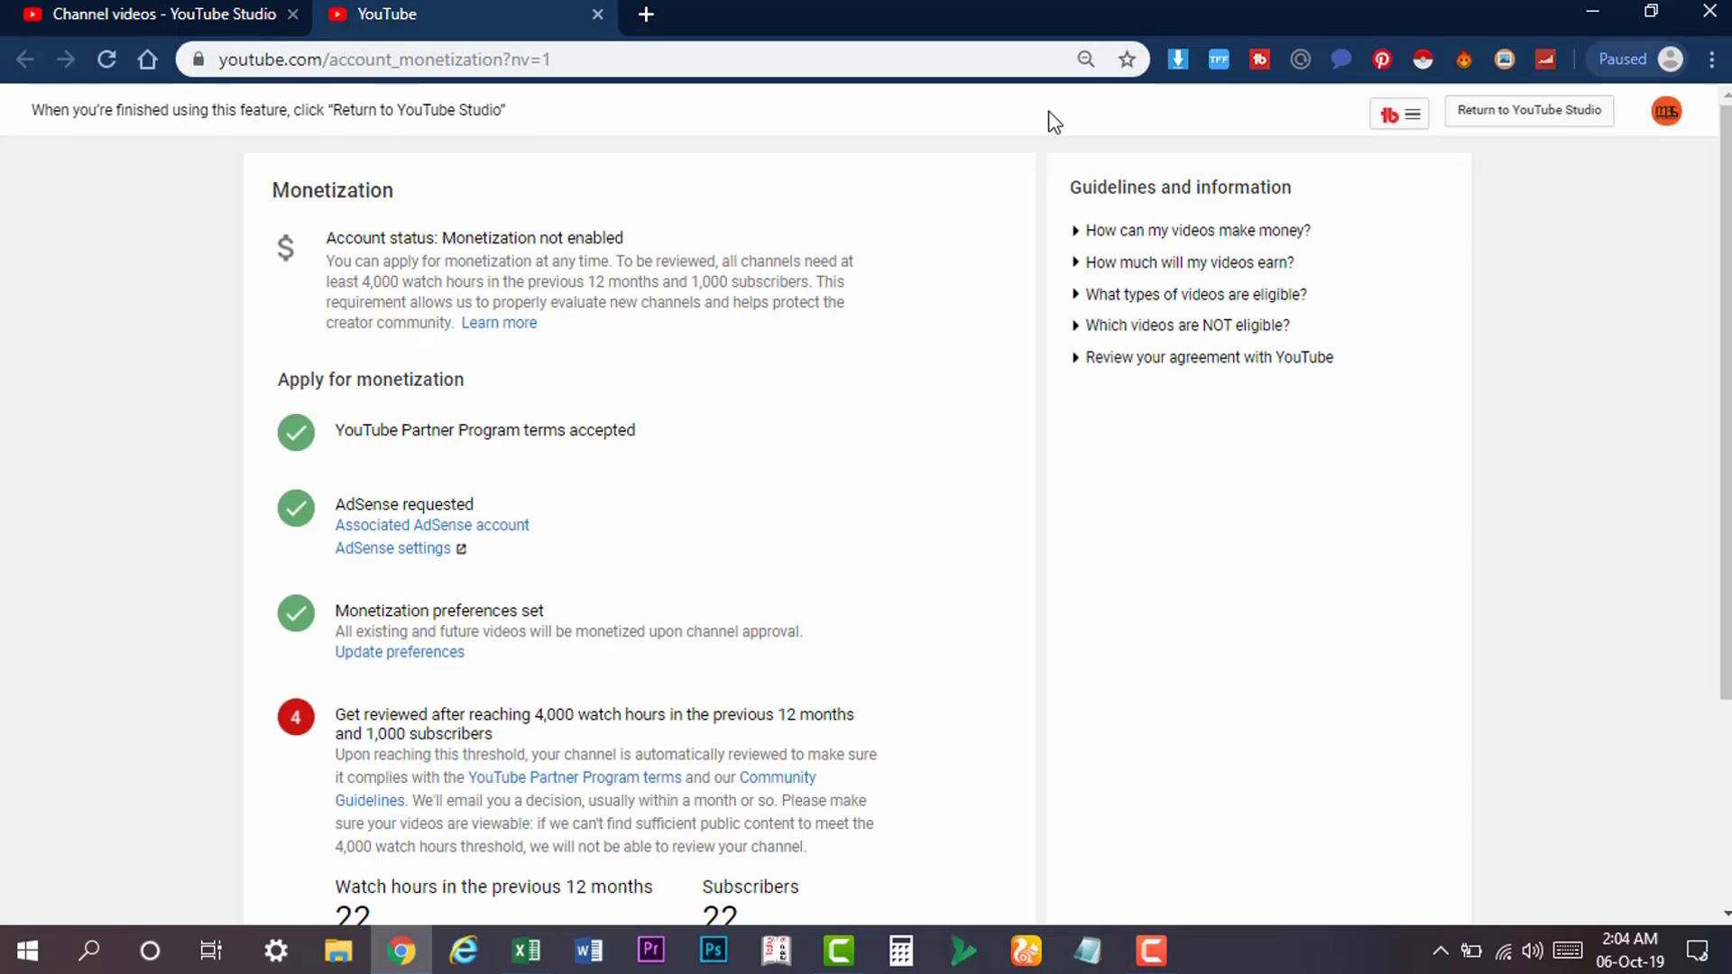
{"action": "left_click", "coordinate": [257, 20]}
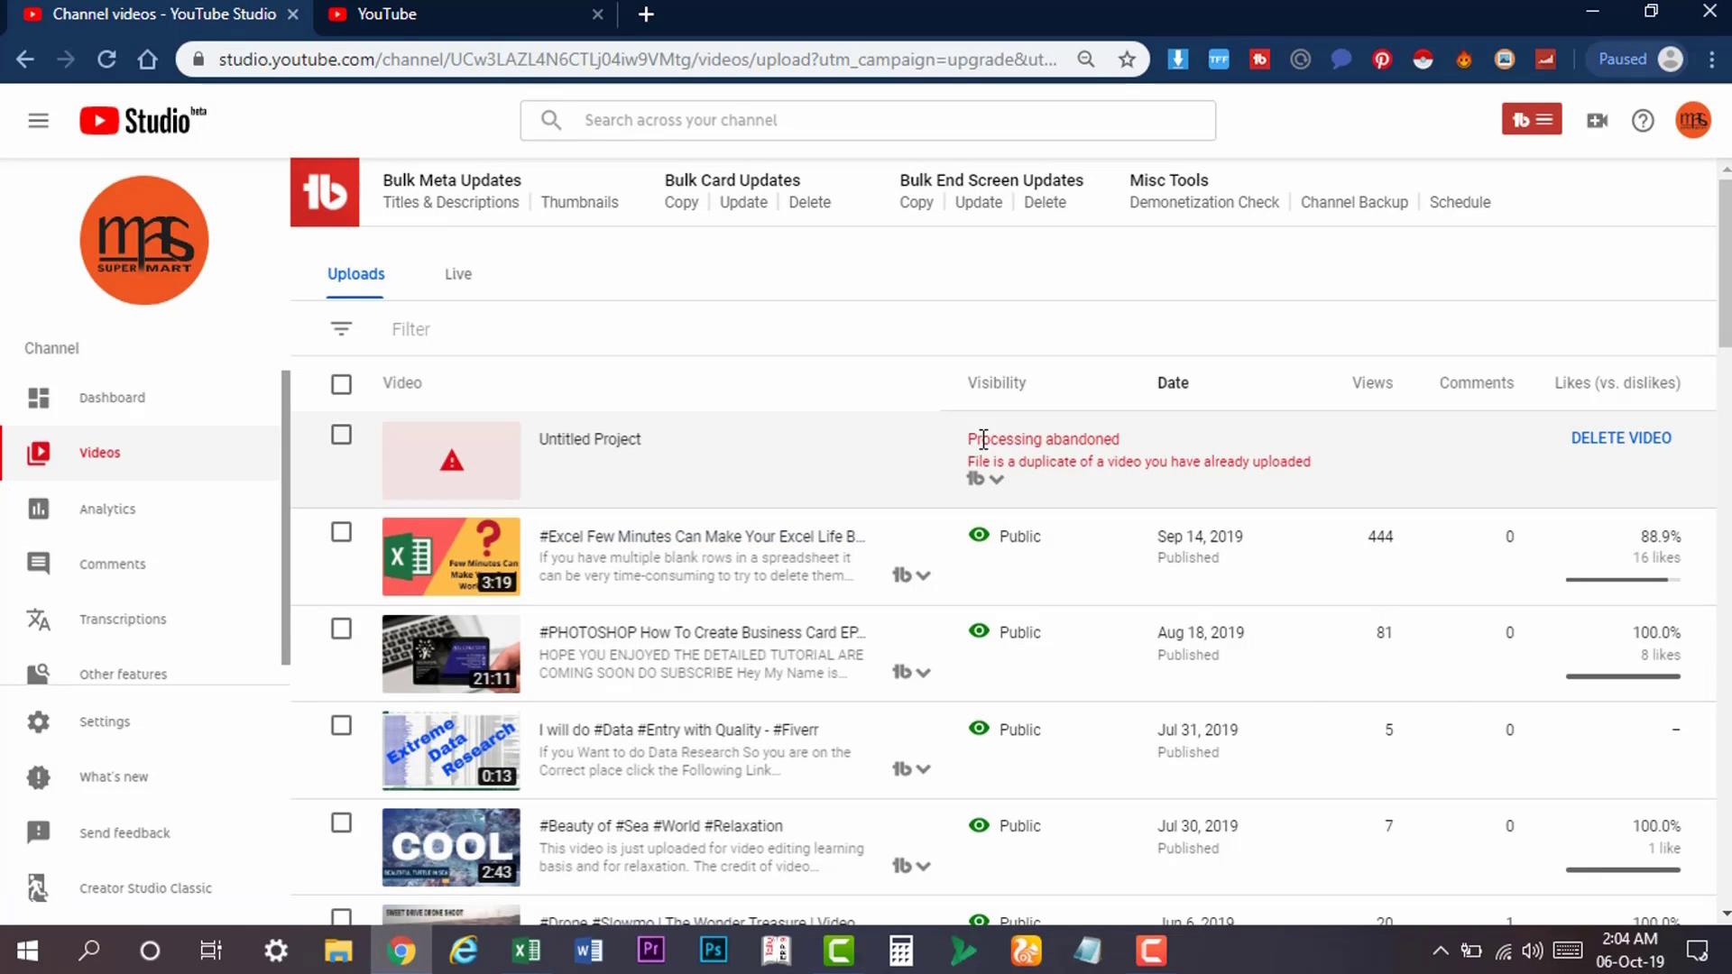
{"action": "left_click_drag", "start_coordinate": [967, 447], "coordinate": [1325, 487]}
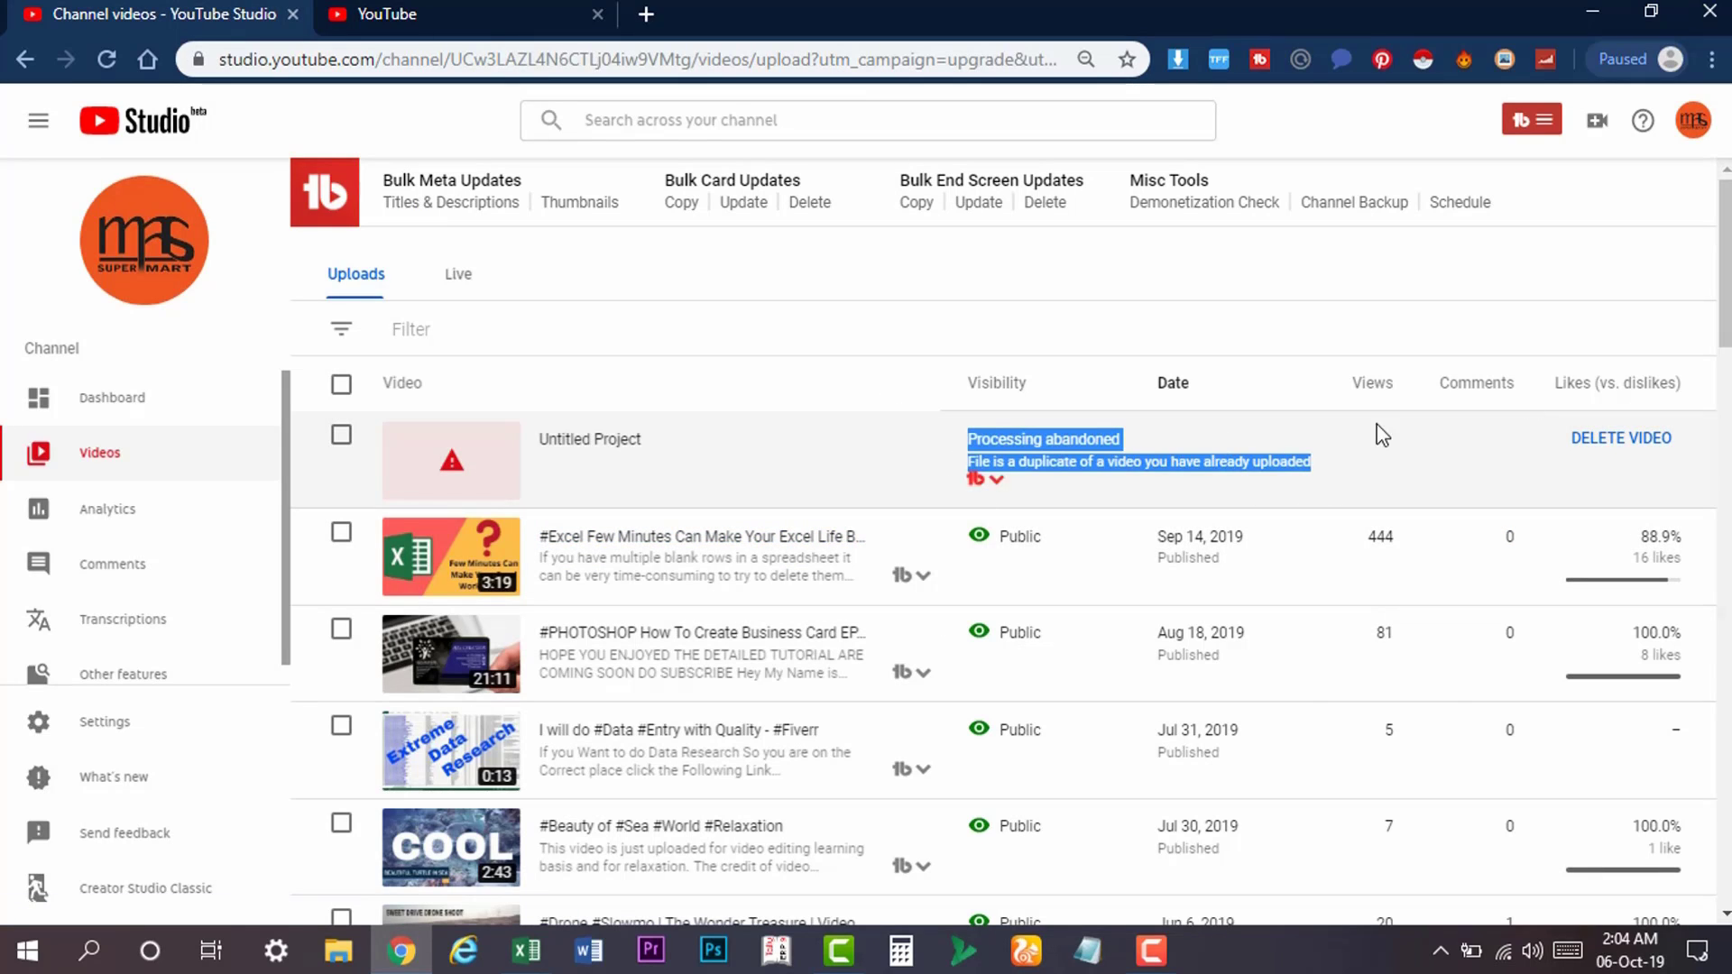
{"action": "left_click", "coordinate": [1606, 440]}
{"action": "left_click", "coordinate": [617, 565]}
{"action": "left_click", "coordinate": [1047, 667]}
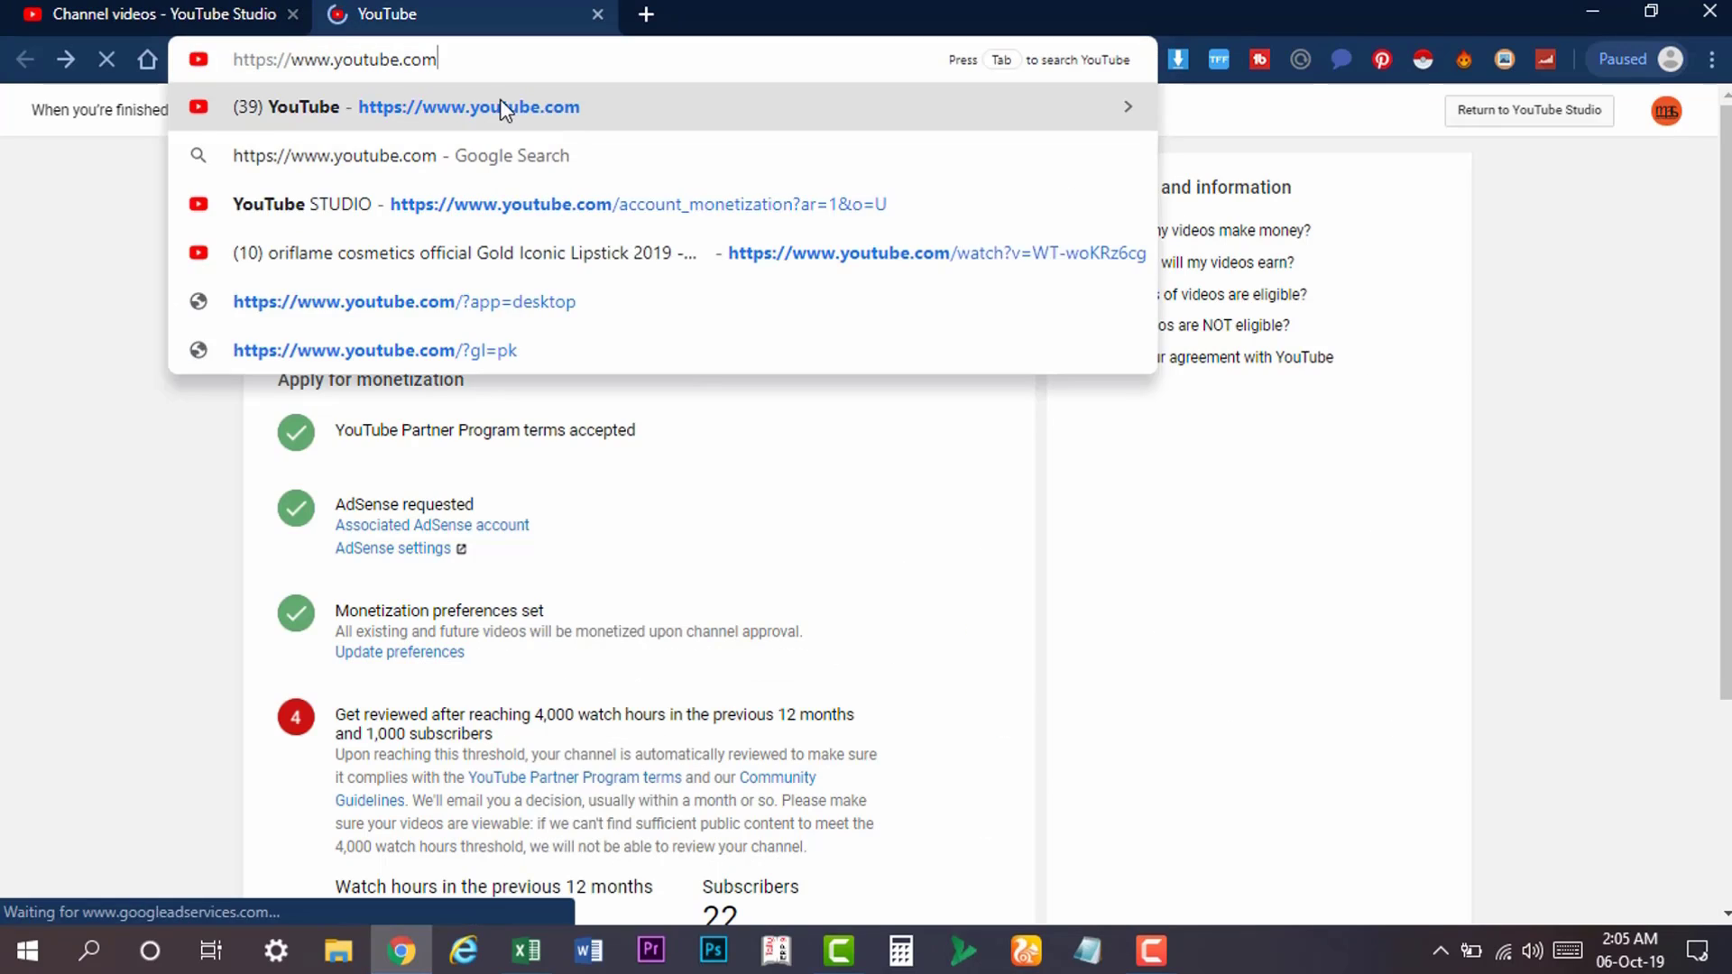
Step: Load youtube.com in the second tab and bring up its upload options
{"action": "left_click", "coordinate": [502, 108]}
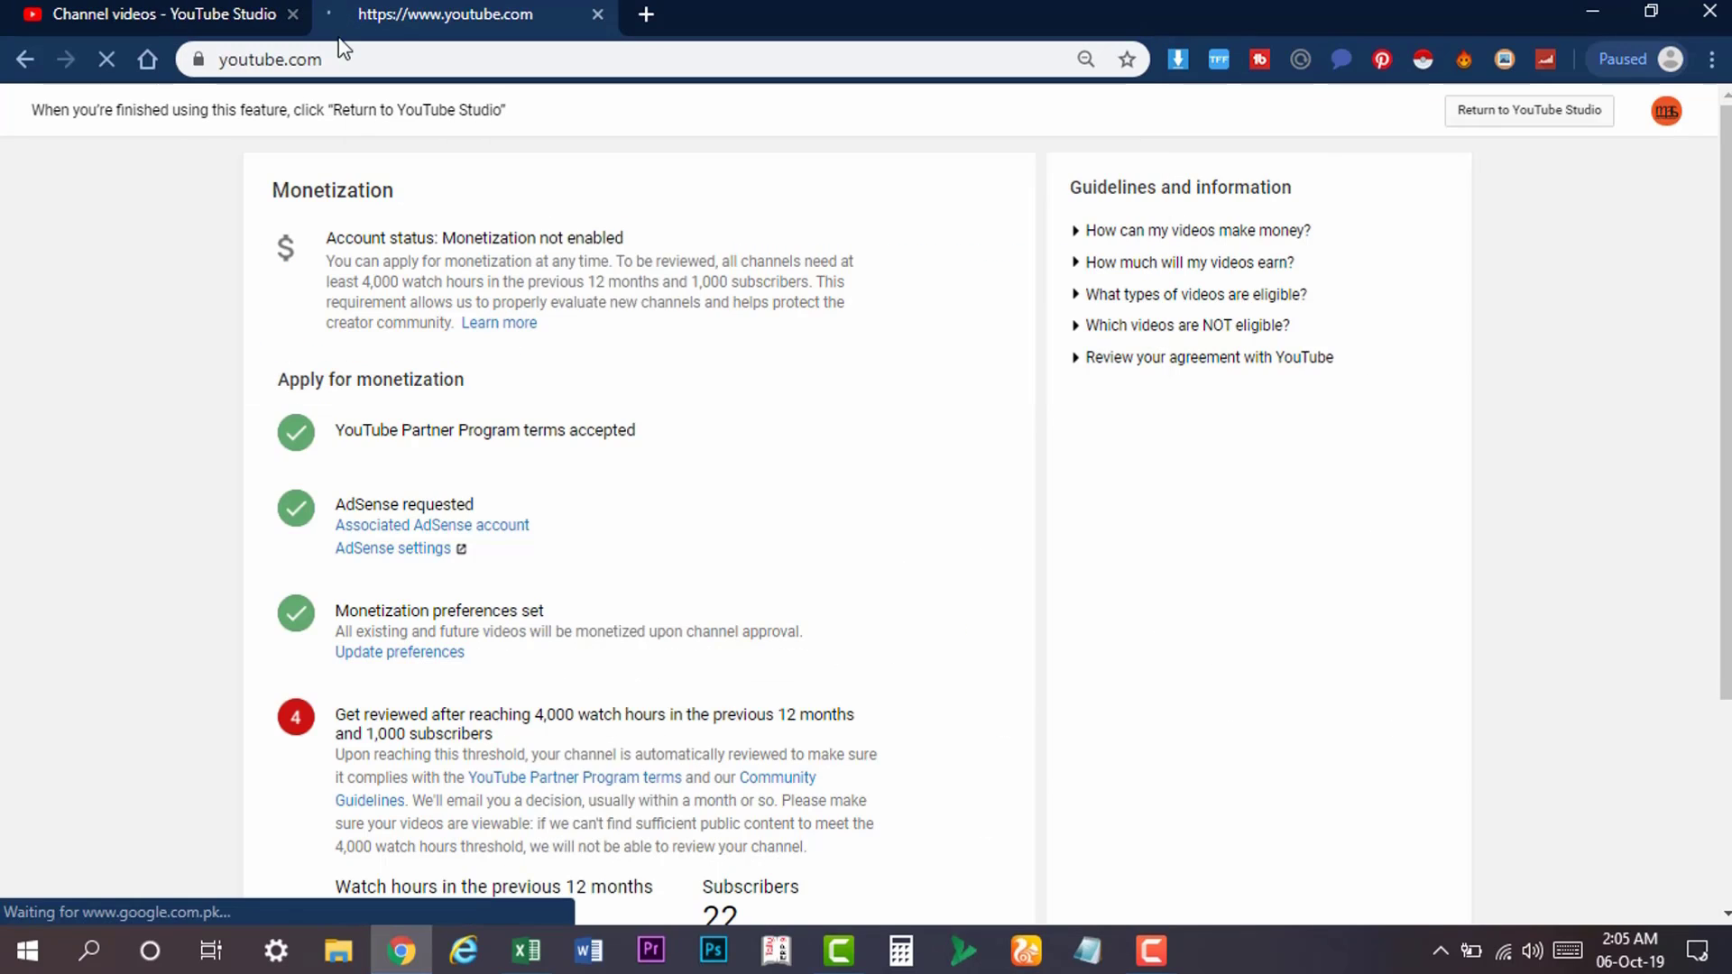
{"action": "left_click", "coordinate": [116, 4]}
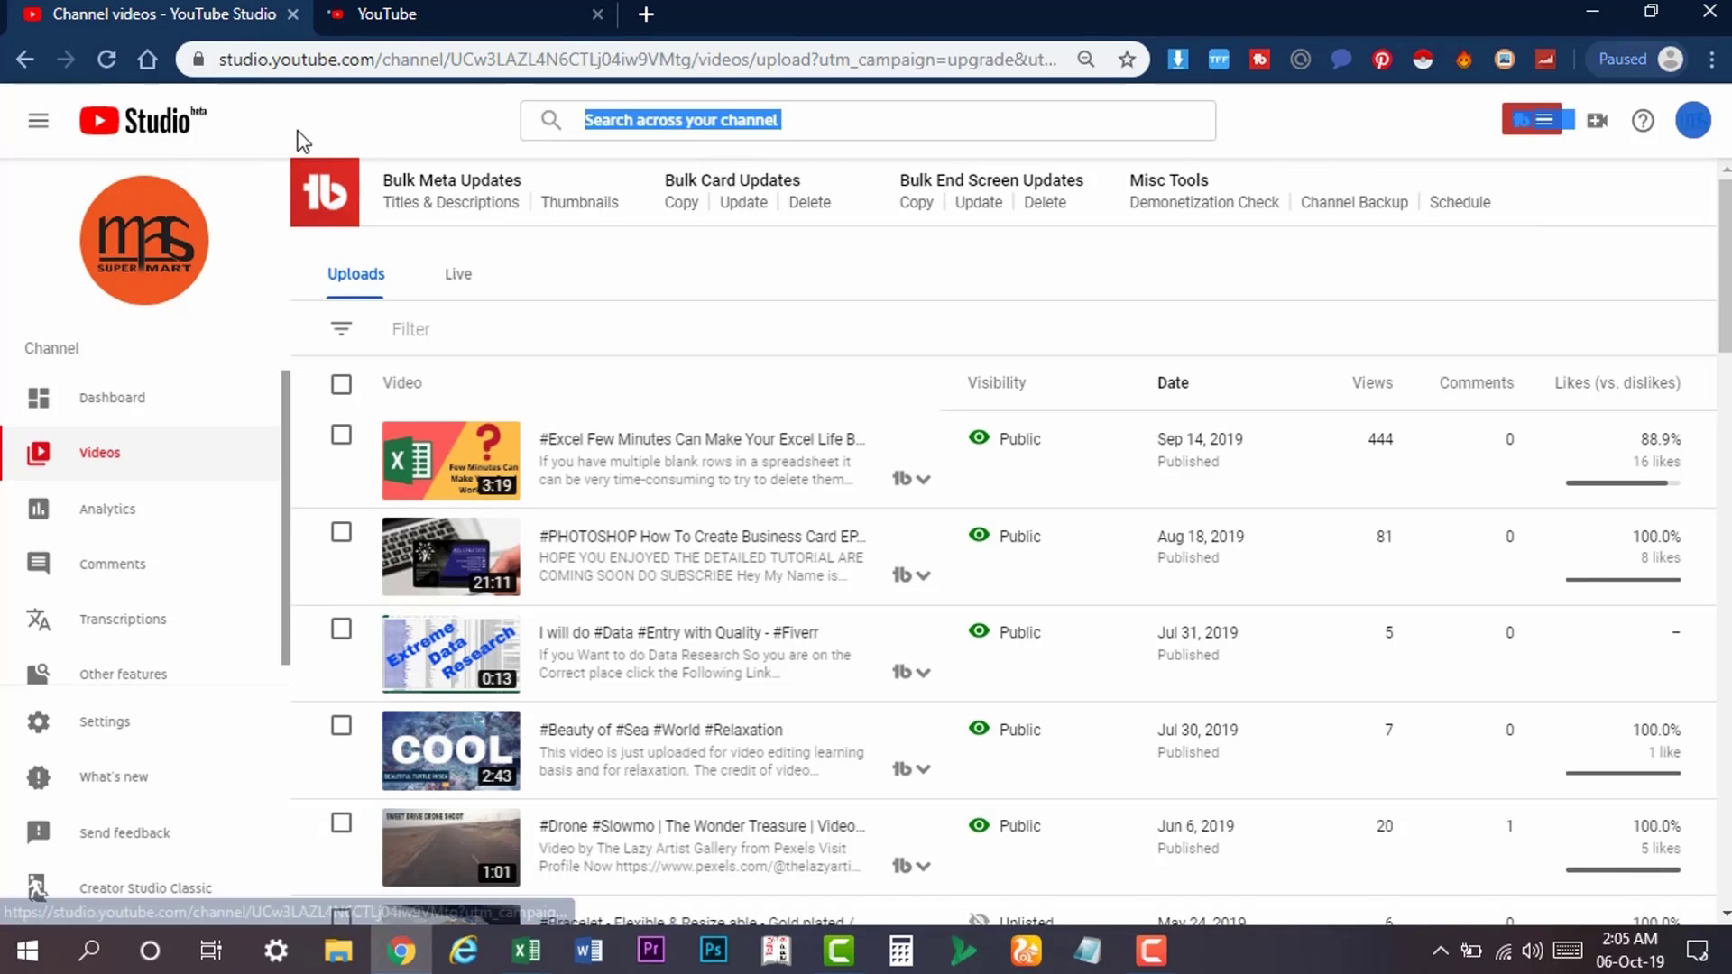
{"action": "left_click", "coordinate": [1597, 127]}
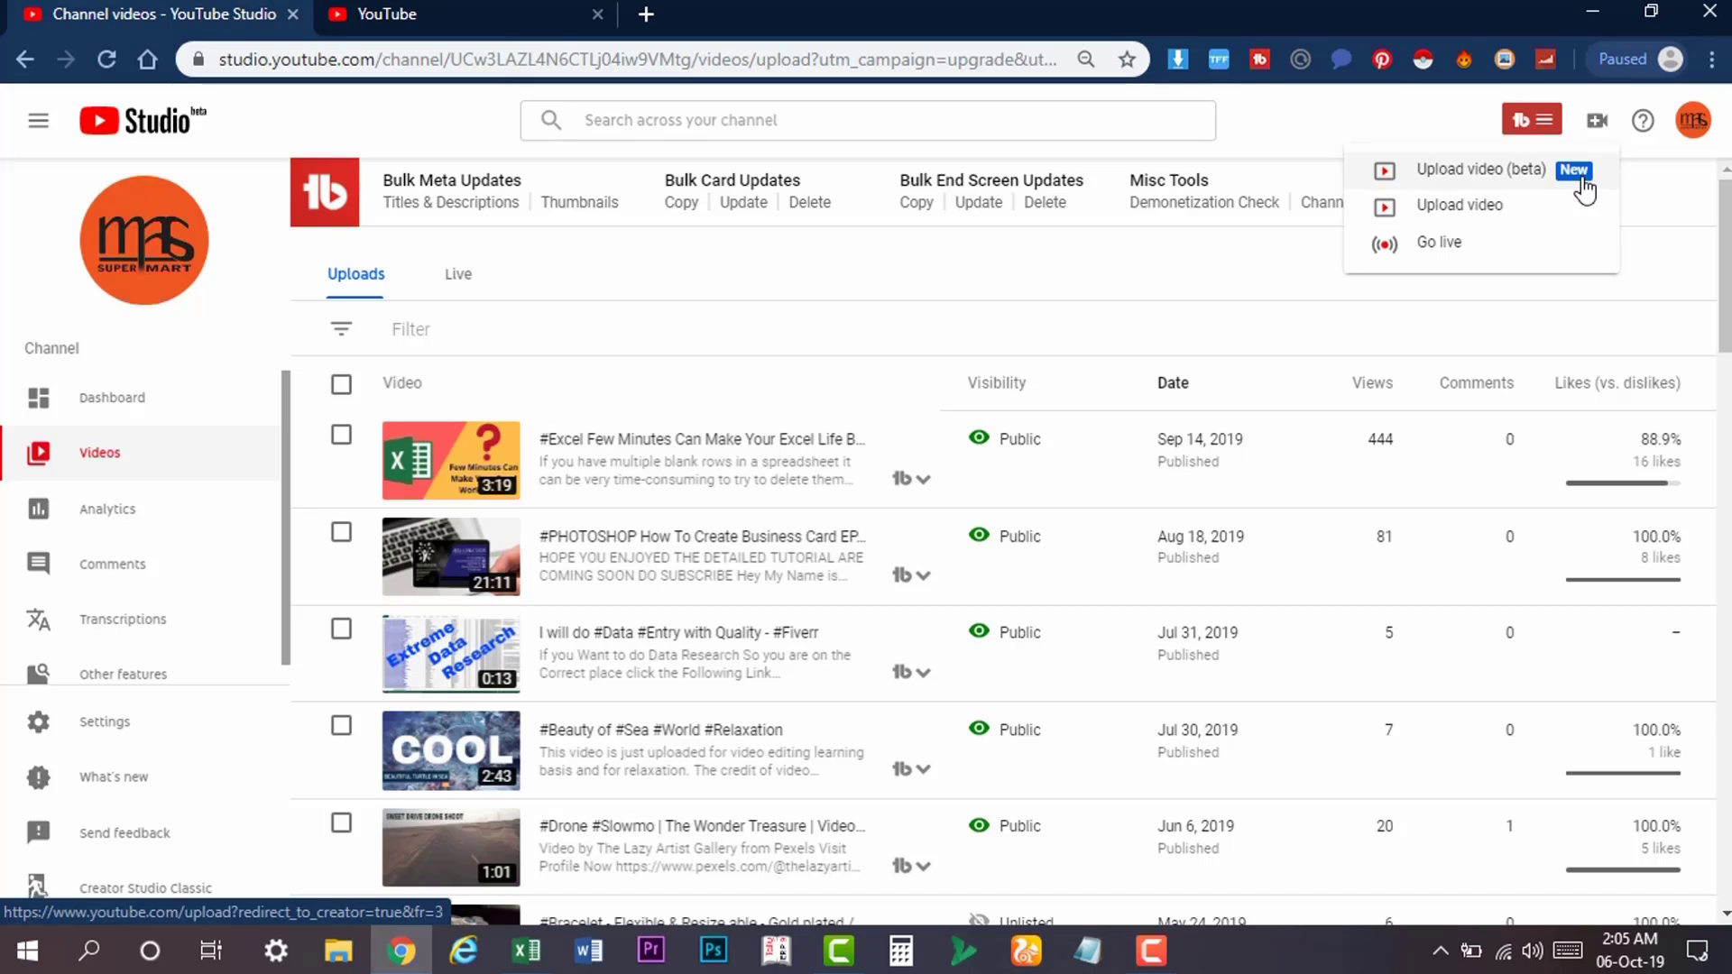
{"action": "left_click", "coordinate": [461, 7]}
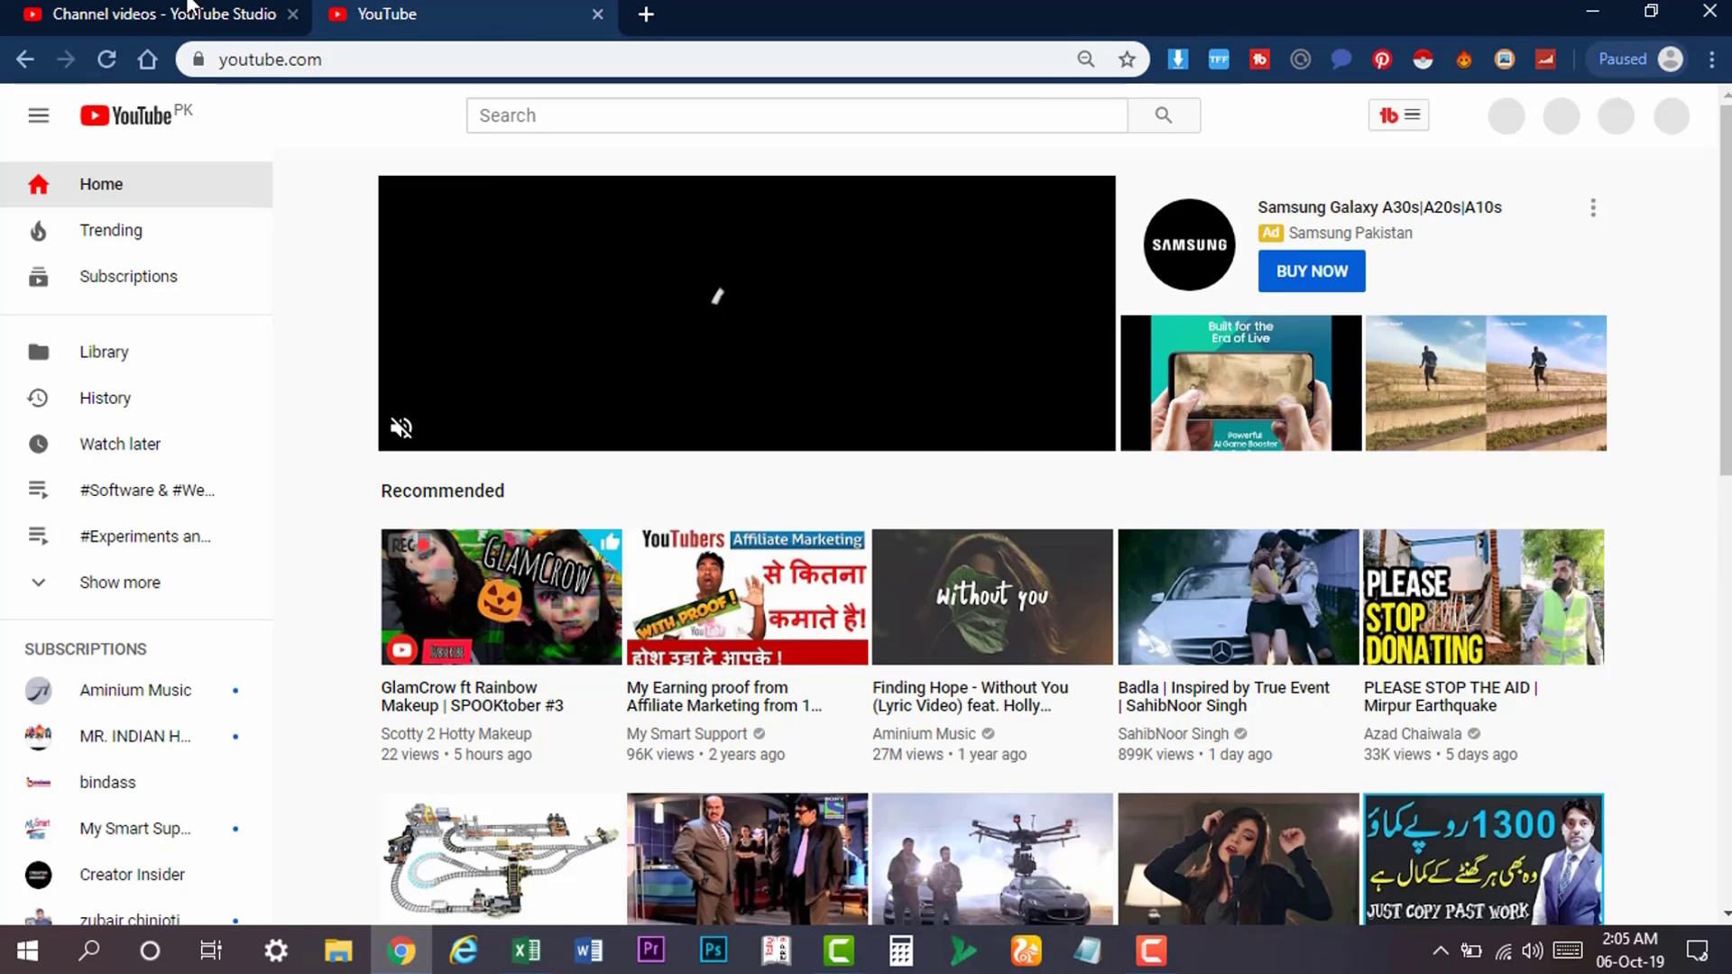
{"action": "scroll", "coordinate": [1231, 171], "scroll_direction": "down", "scroll_amount": 4}
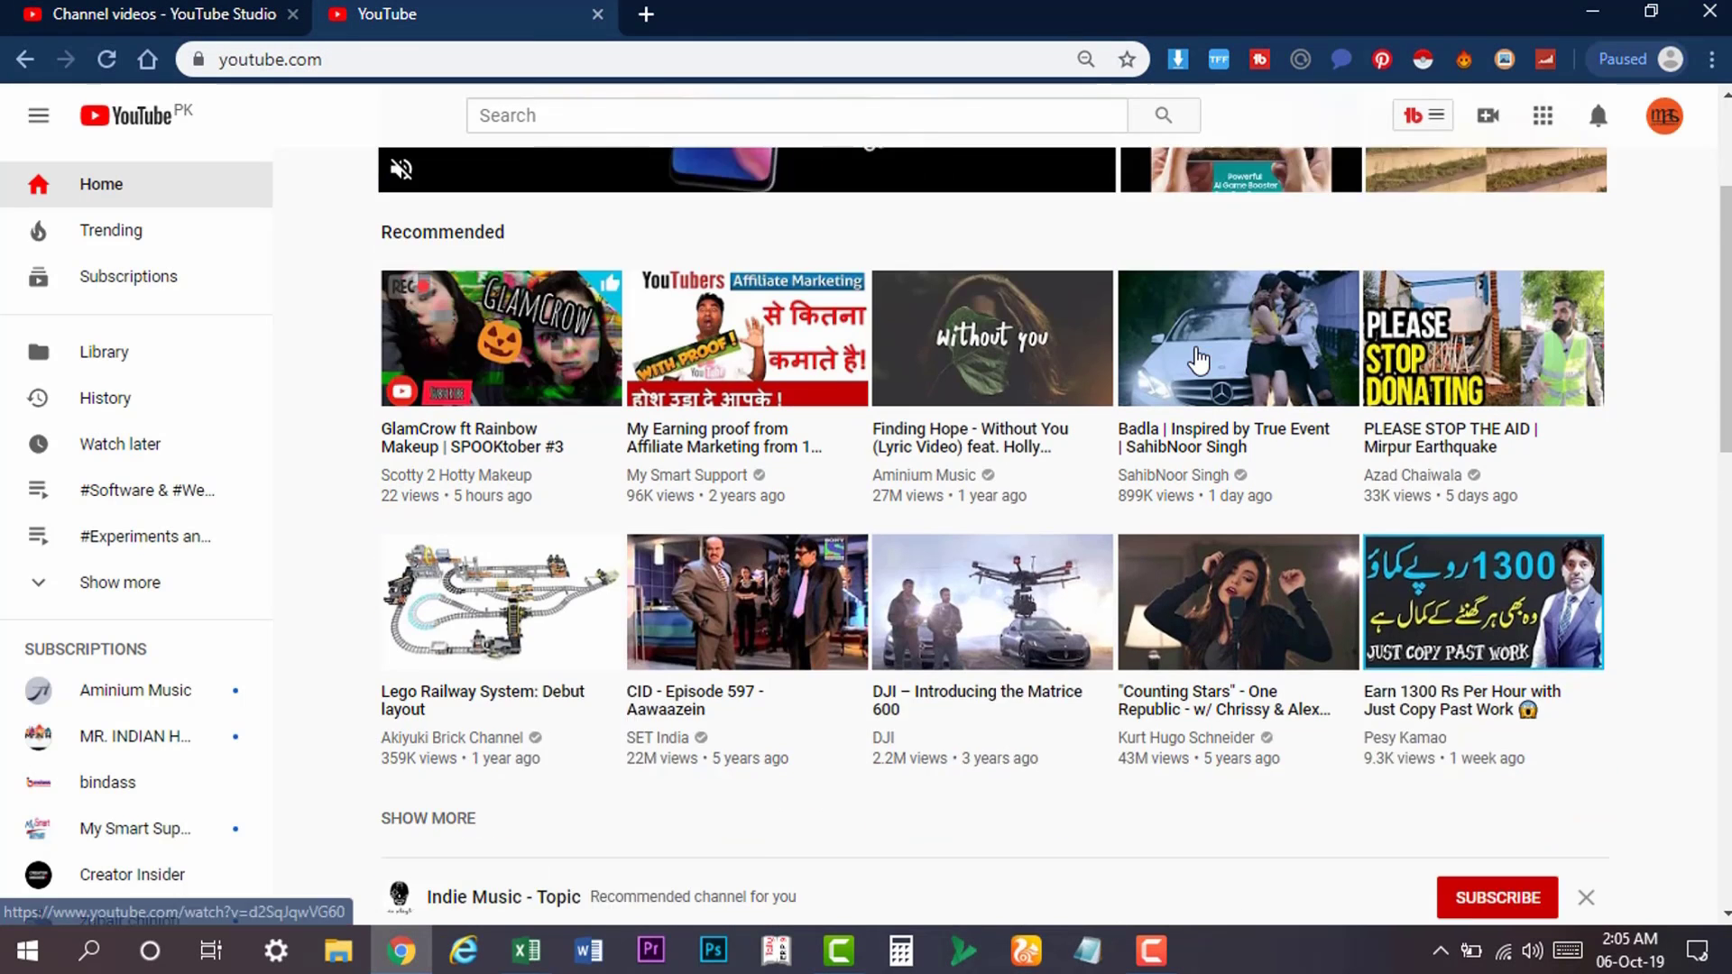
{"action": "left_click", "coordinate": [1489, 117]}
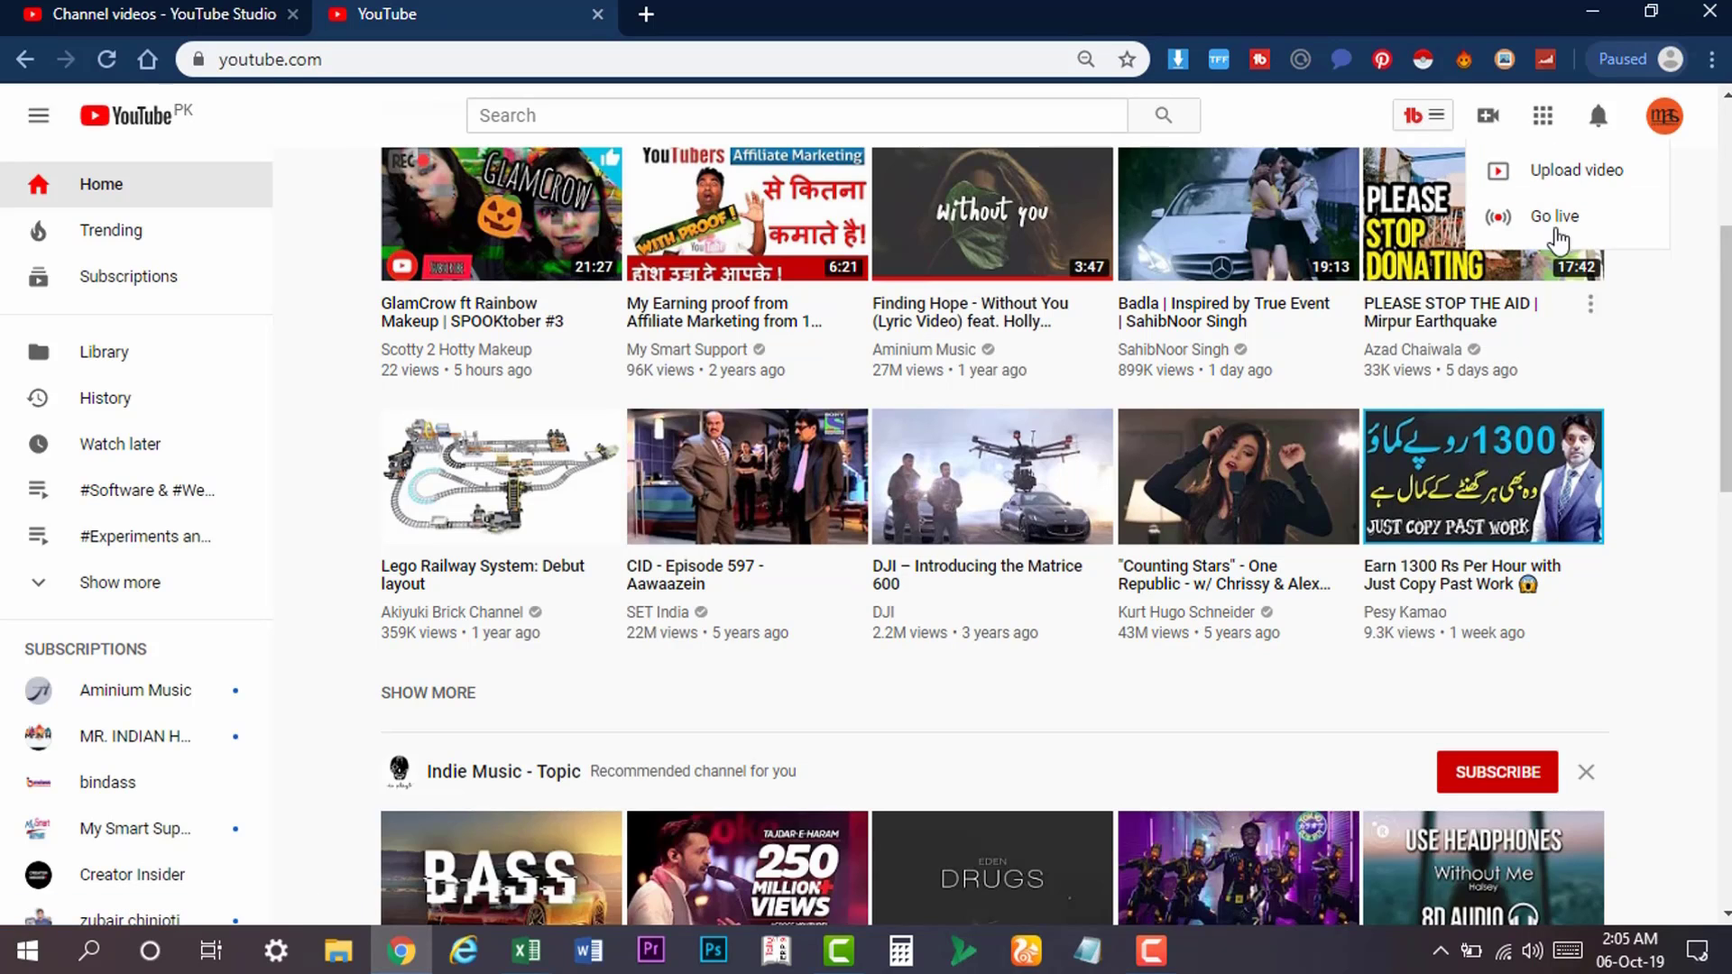